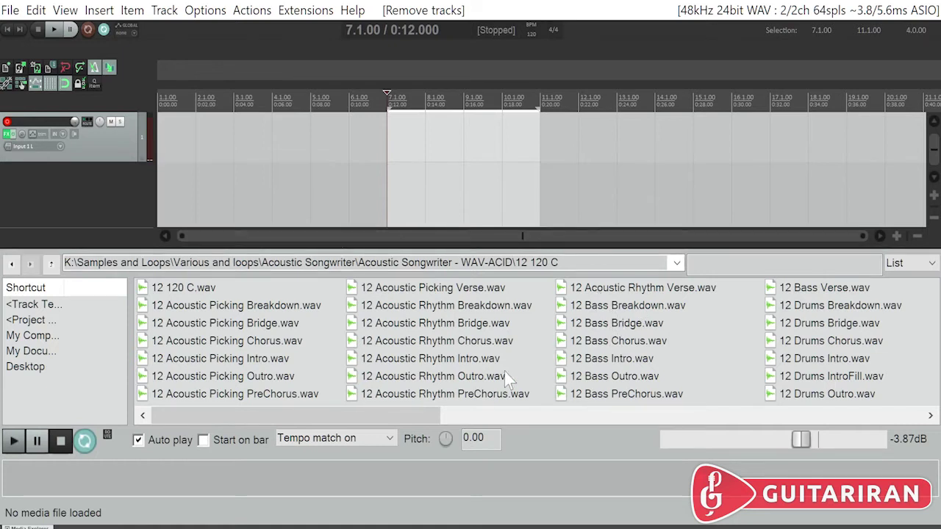
# Import 12 Electric Tremolo Bridge.wav as a single loopable media item that adjusts to project tempo, and close the Media Explorer
pyautogui.moveTo(399, 416); pyautogui.dragTo(686, 425)
pyautogui.doubleClick(456, 343)
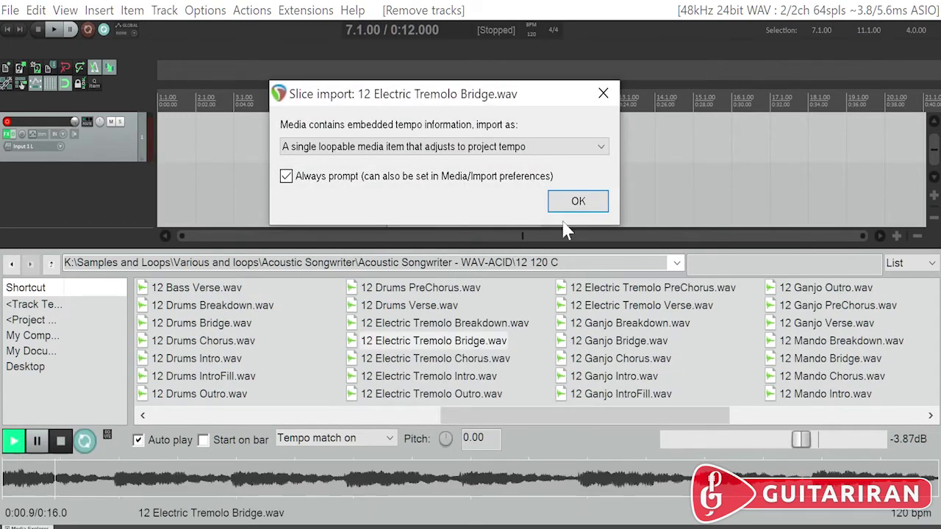
pyautogui.click(588, 203)
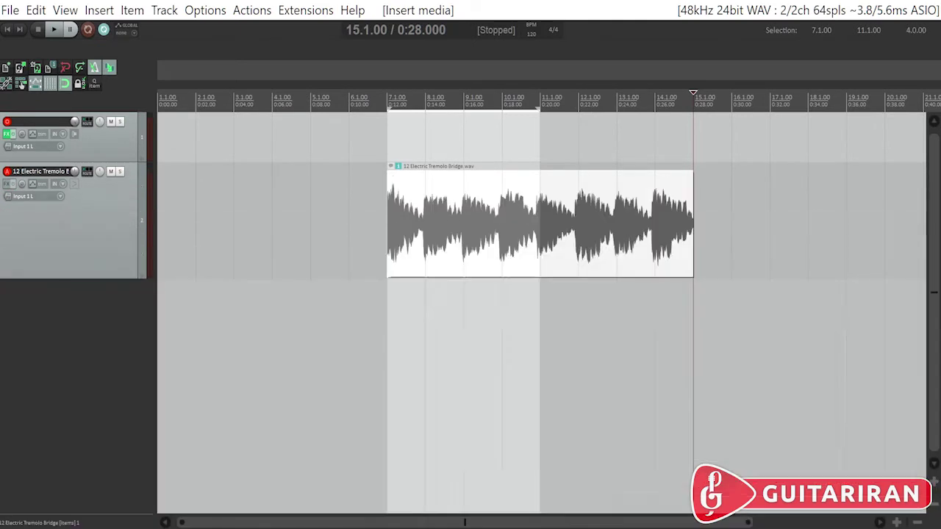
pyautogui.hotkey('ctrl', 'alt', 'x')
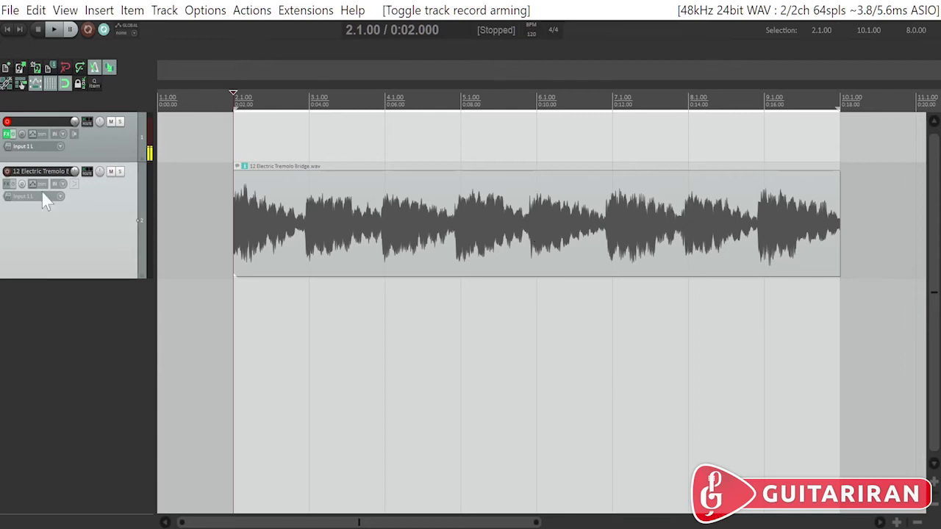
# Try adjusting the fade-in at the Electric Tremolo Bridge item's start and the fade-out at its end
pyautogui.moveTo(232, 178)
pyautogui.mouseDown()
pyautogui.moveTo(306, 196)
pyautogui.moveTo(232, 179)
pyautogui.mouseUp()
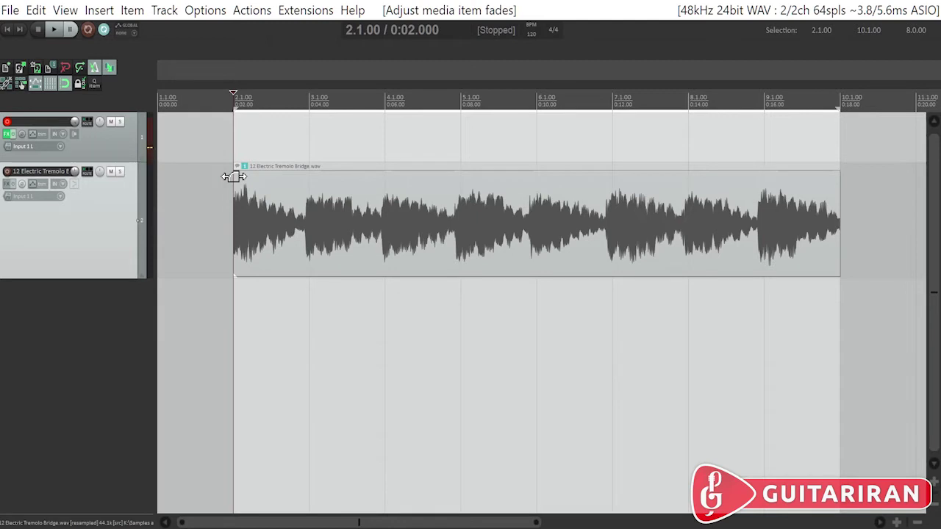
pyautogui.moveTo(233, 176); pyautogui.dragTo(227, 252)
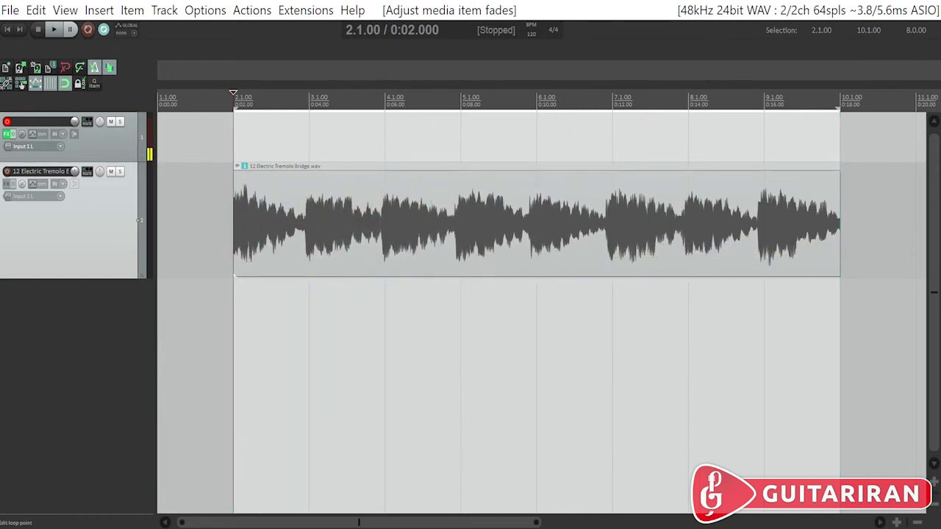
pyautogui.moveTo(838, 171); pyautogui.dragTo(571, 294)
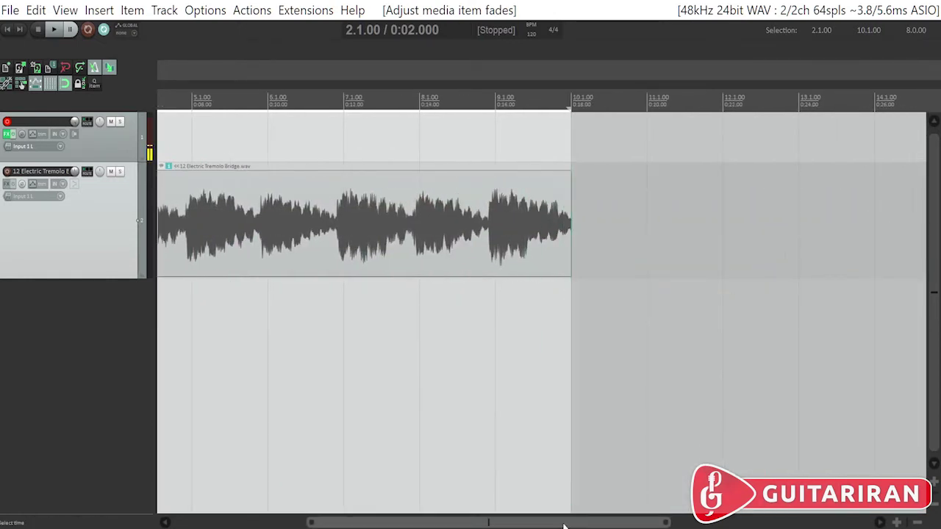
pyautogui.moveTo(488, 522); pyautogui.dragTo(359, 522)
# Split the audio item at 6.1.00, shift the second part slightly later on the timeline, and undo the move and split
pyautogui.click(548, 237)
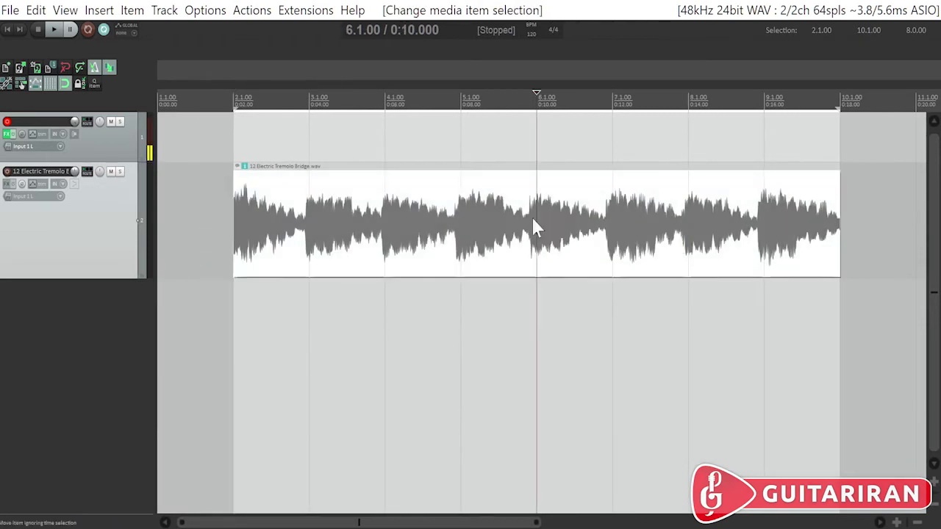
pyautogui.press('s')
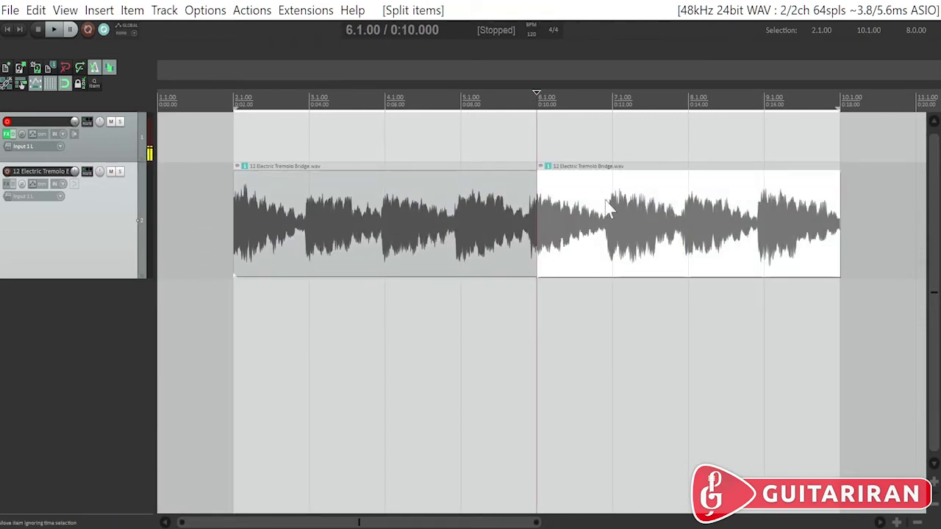
pyautogui.moveTo(656, 223); pyautogui.dragTo(665, 251)
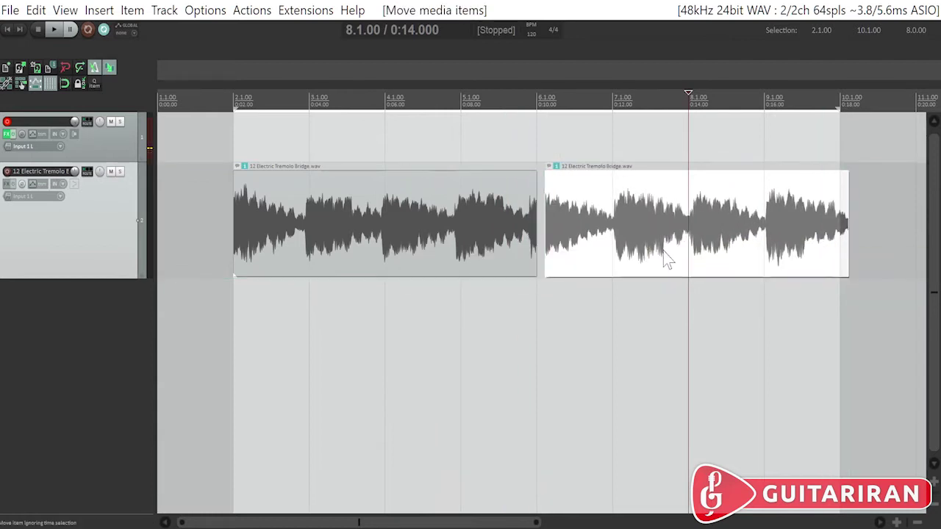
pyautogui.hotkey('ctrl', 'z')
pyautogui.hotkey('ctrl', 'z')
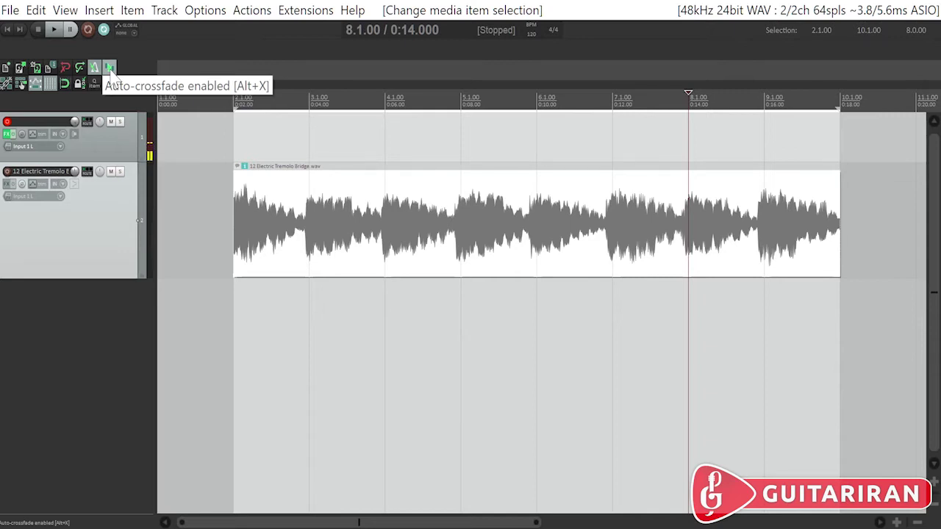
# With auto-crossfade off, split the audio item at 5.4.69, nudge the second part, and undo these edits
pyautogui.click(531, 196)
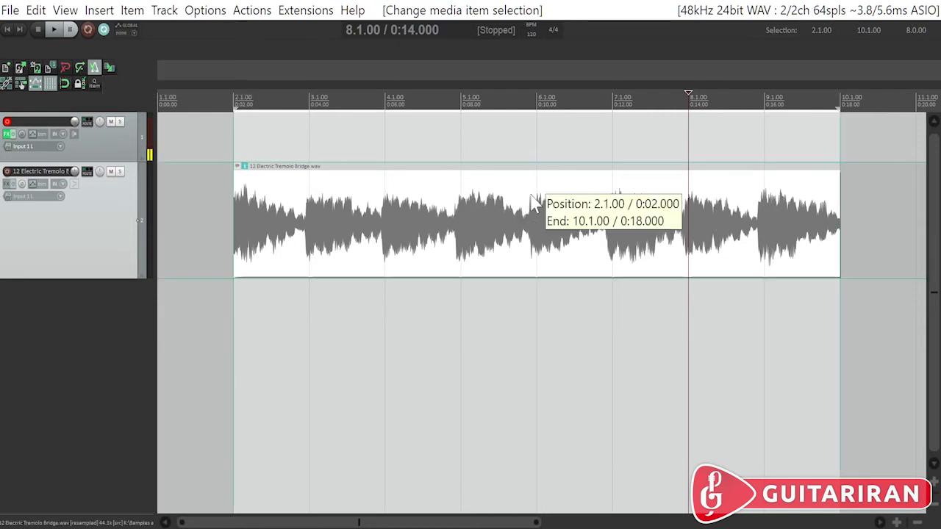
pyautogui.press('s')
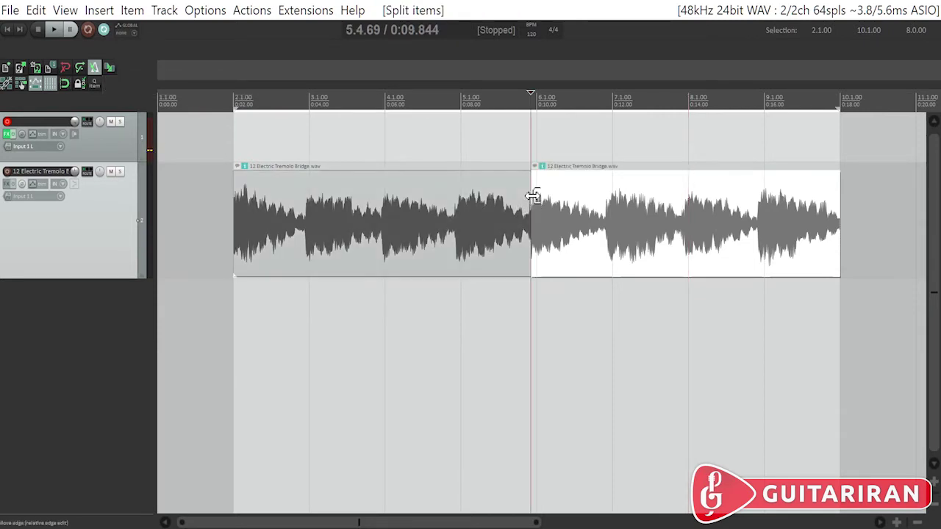
pyautogui.moveTo(685, 208)
pyautogui.mouseDown()
pyautogui.moveTo(590, 213)
pyautogui.moveTo(499, 167)
pyautogui.moveTo(461, 168)
pyautogui.moveTo(458, 210)
pyautogui.moveTo(469, 214)
pyautogui.moveTo(696, 231)
pyautogui.moveTo(677, 213)
pyautogui.mouseUp()
pyautogui.hotkey('ctrl', 'z')
pyautogui.hotkey('ctrl', 'z')
pyautogui.hotkey('ctrl', 'z')
# Position the edit cursor at 4.4.65, split the audio item there, and undo the split
pyautogui.click(366, 95)
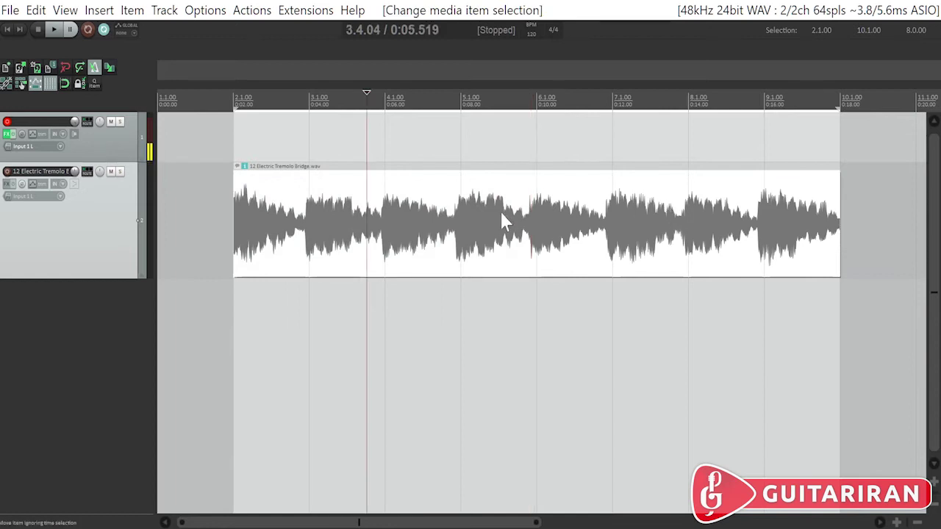
pyautogui.click(515, 367)
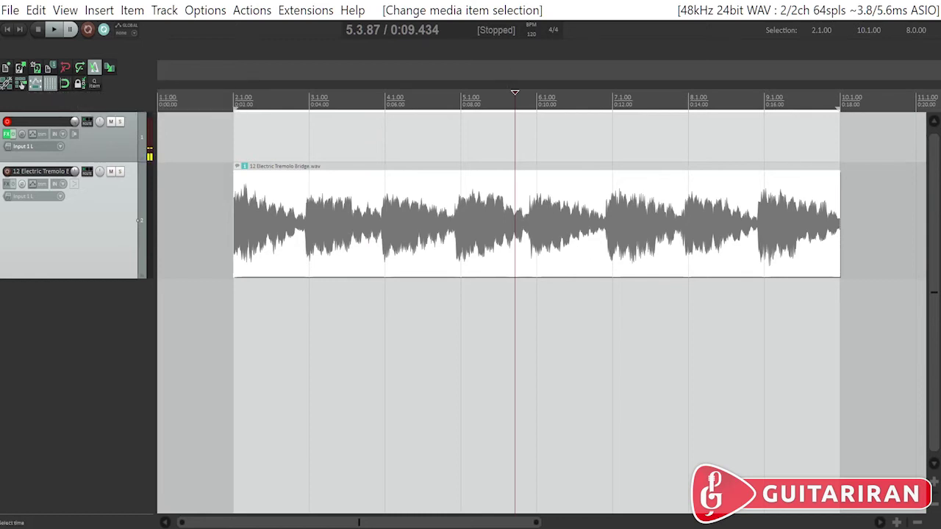
pyautogui.click(537, 368)
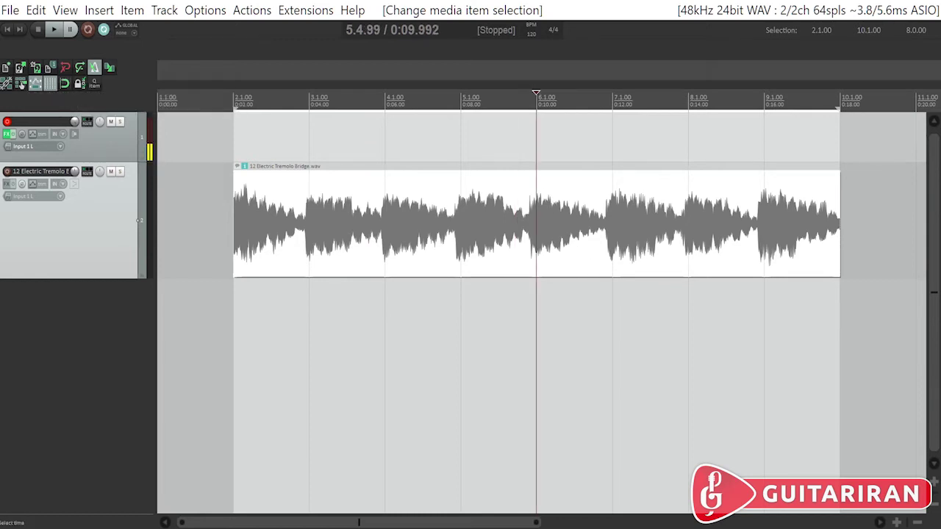
pyautogui.click(457, 368)
pyautogui.click(454, 367)
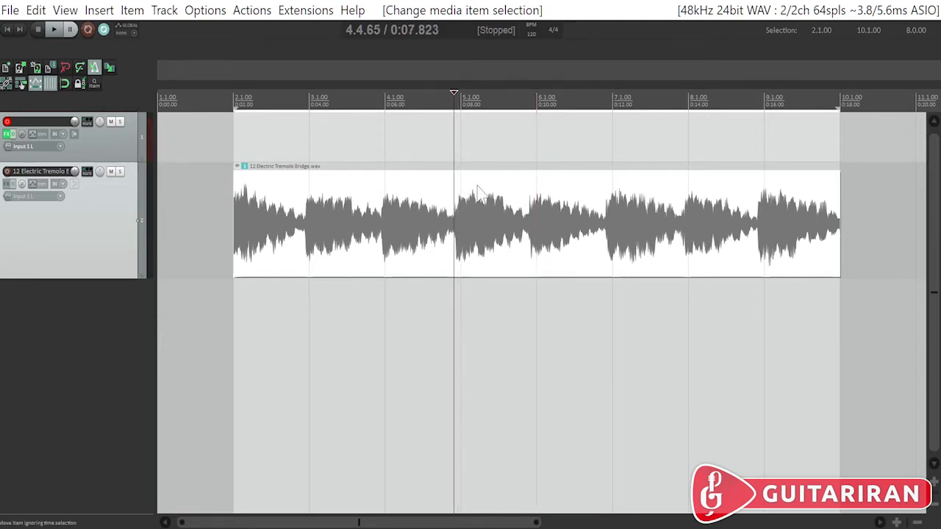
pyautogui.press('s')
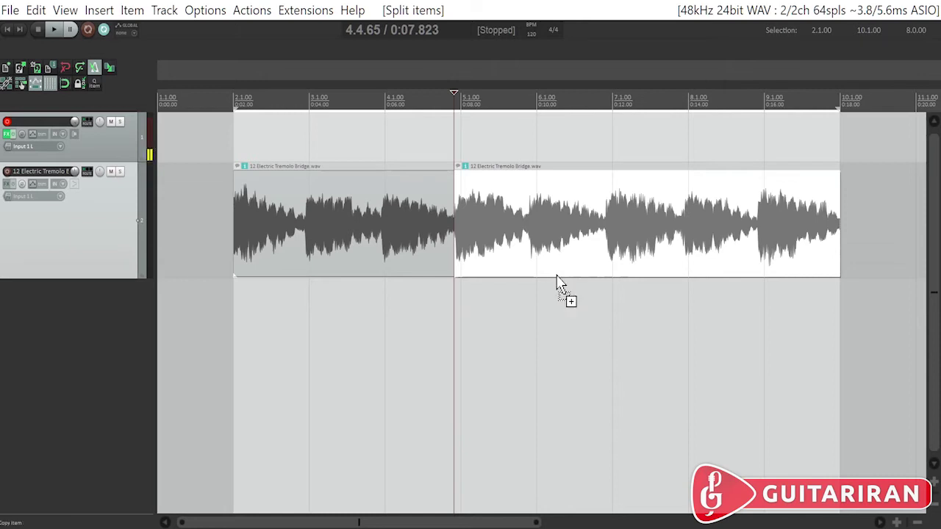
pyautogui.hotkey('ctrl', 'a')
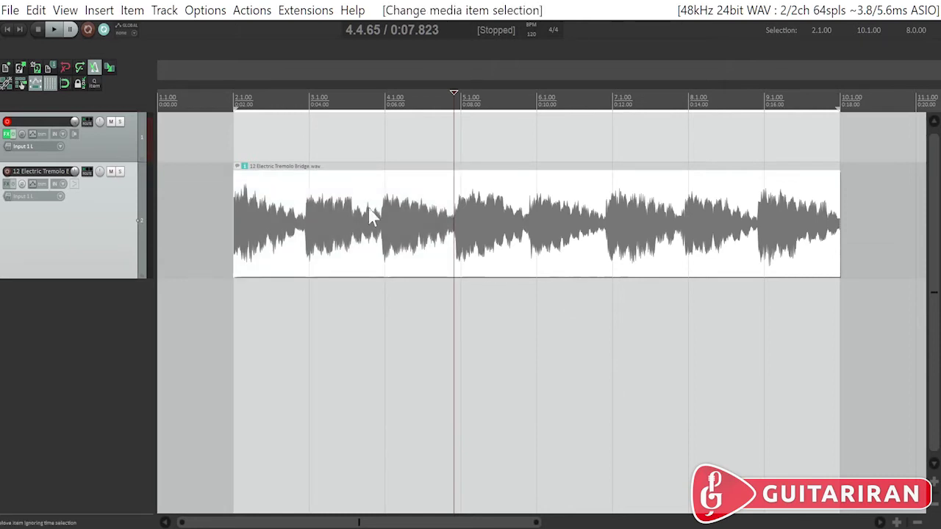
# Add a fade-in from the item's start to shortly before 5.1.00, trying the linear and the gentle fast-start shapes
pyautogui.moveTo(230, 172); pyautogui.dragTo(434, 183)
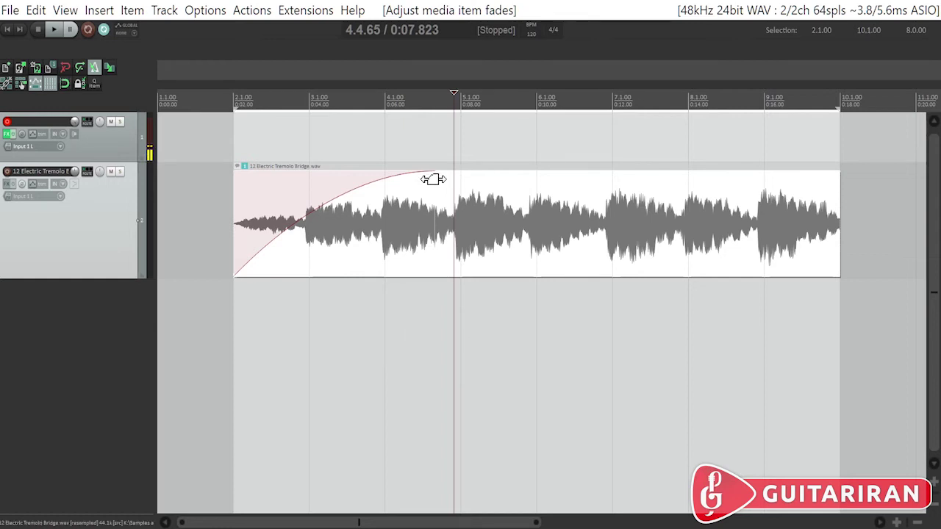
pyautogui.rightClick(433, 179)
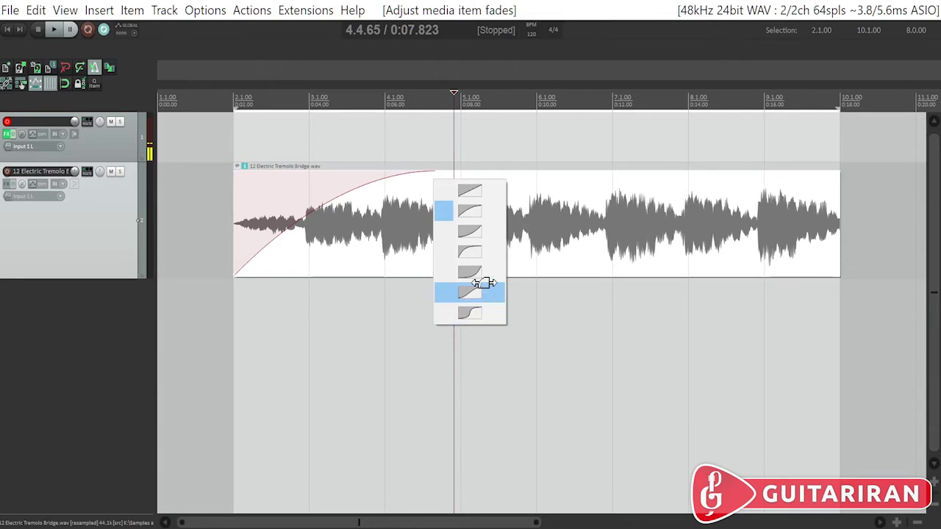
pyautogui.click(469, 194)
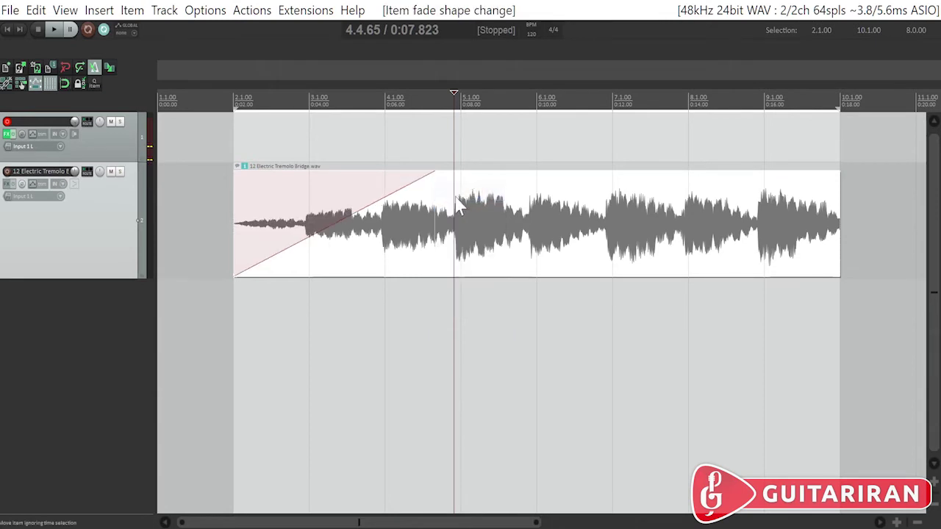
pyautogui.rightClick(435, 175)
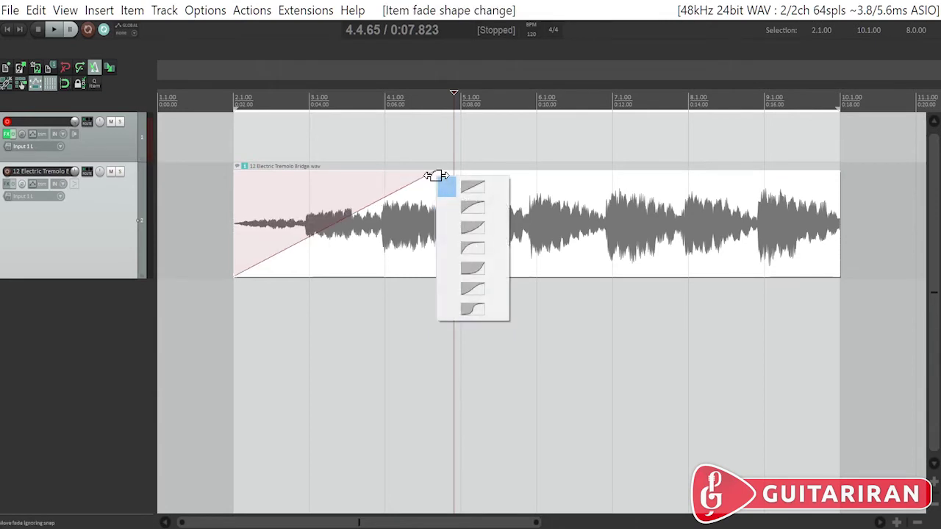
pyautogui.click(476, 206)
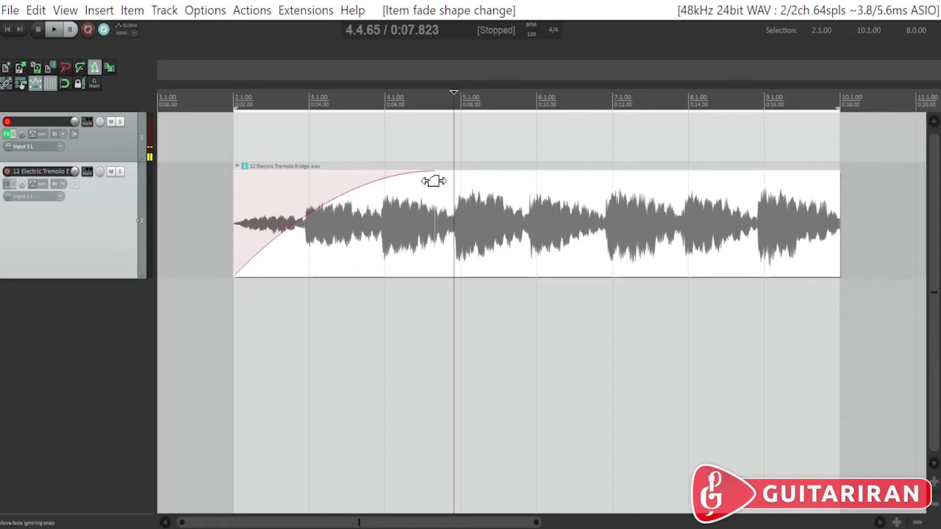
# Try the gentle slow-start, steep fast-start and steep slow-start curve shapes on the item's fade-in
pyautogui.rightClick(434, 177)
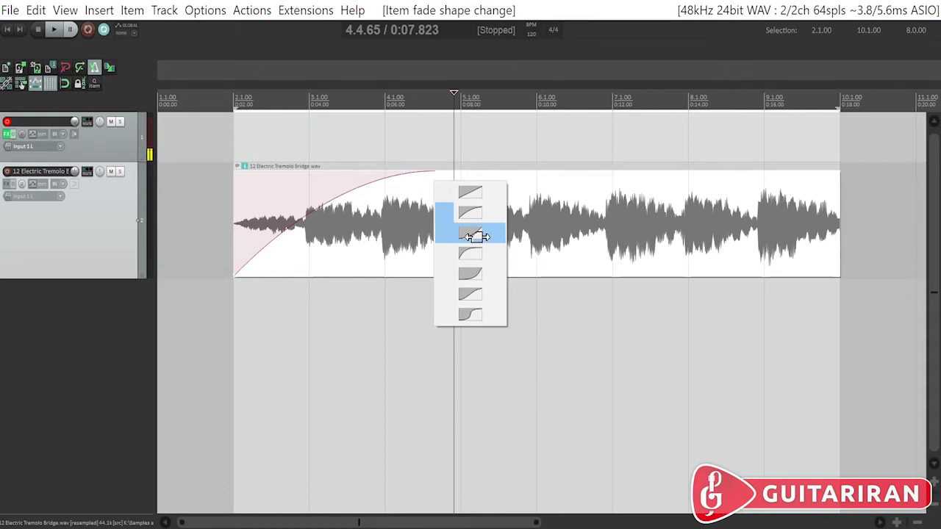
pyautogui.click(472, 235)
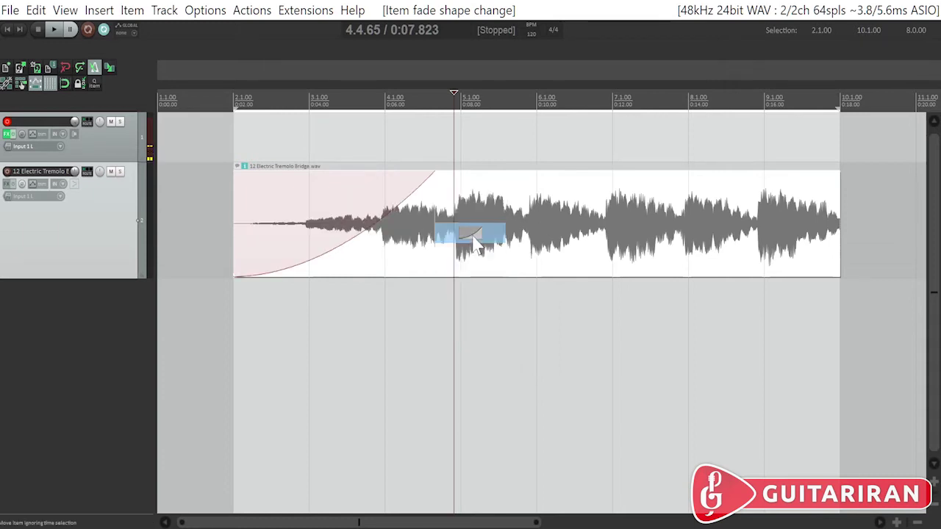
pyautogui.rightClick(438, 188)
pyautogui.click(479, 255)
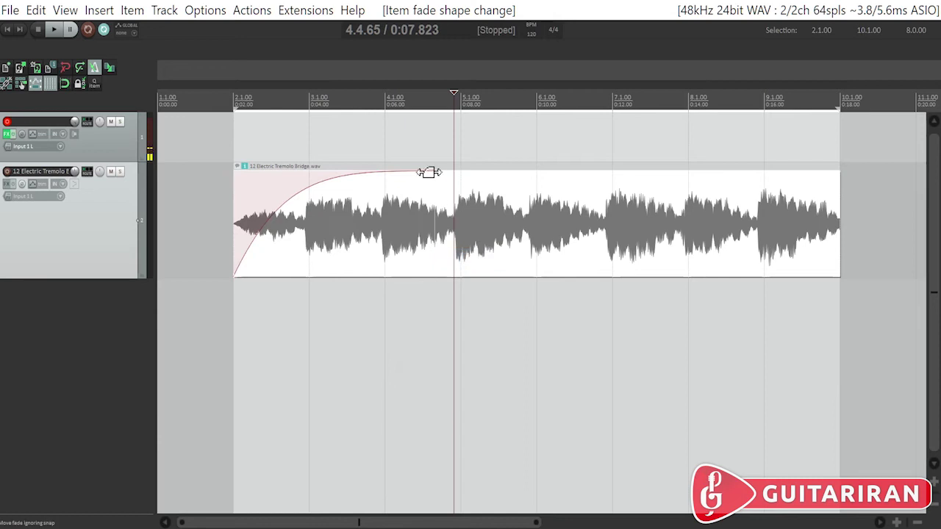
pyautogui.rightClick(435, 176)
pyautogui.click(481, 268)
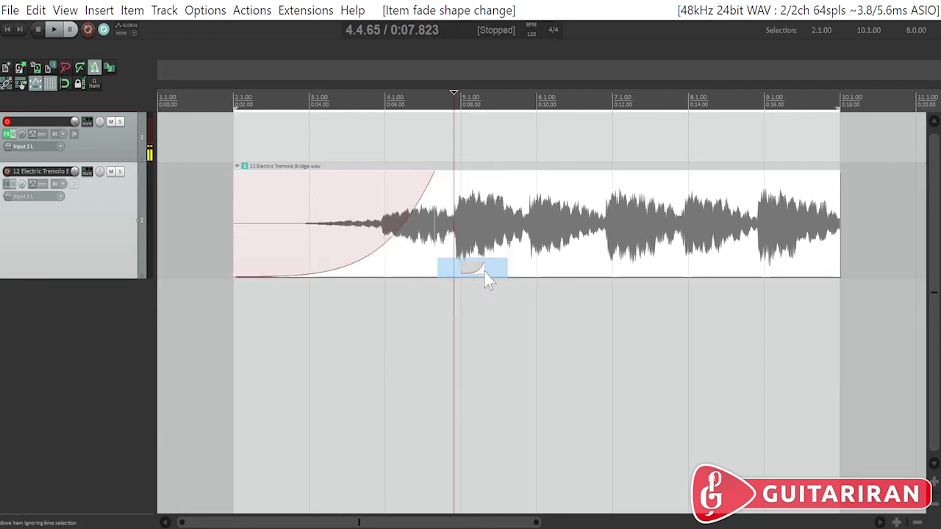
# Try the gentle S-curve and the steep S-curve shapes on the item's fade-in
pyautogui.rightClick(432, 191)
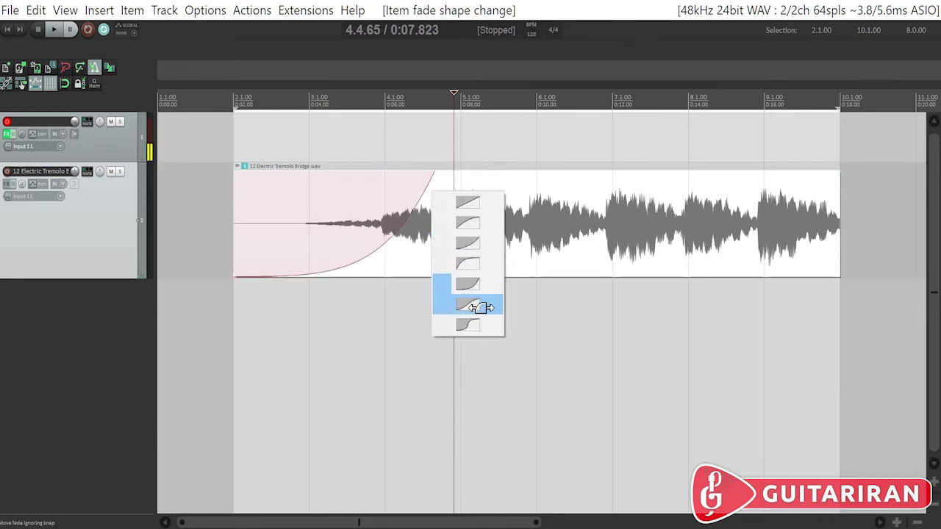
pyautogui.click(471, 306)
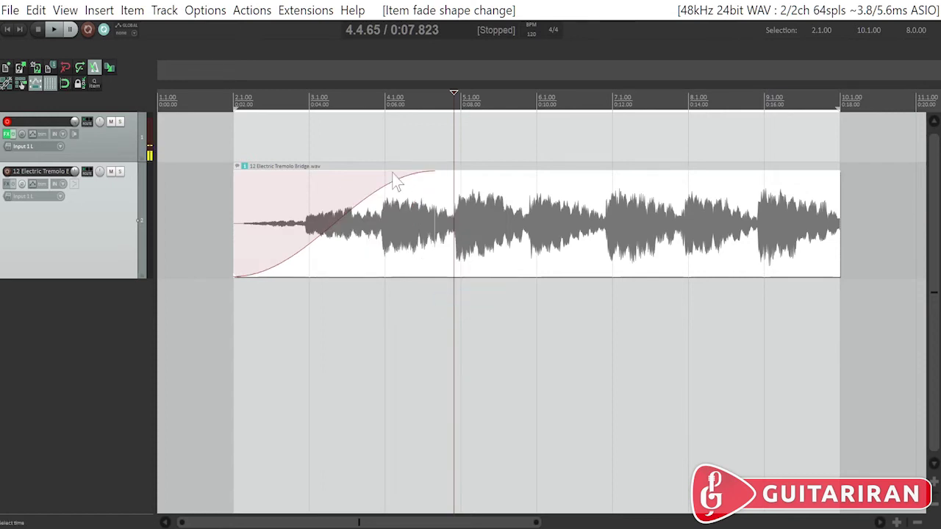
pyautogui.rightClick(441, 186)
pyautogui.click(476, 313)
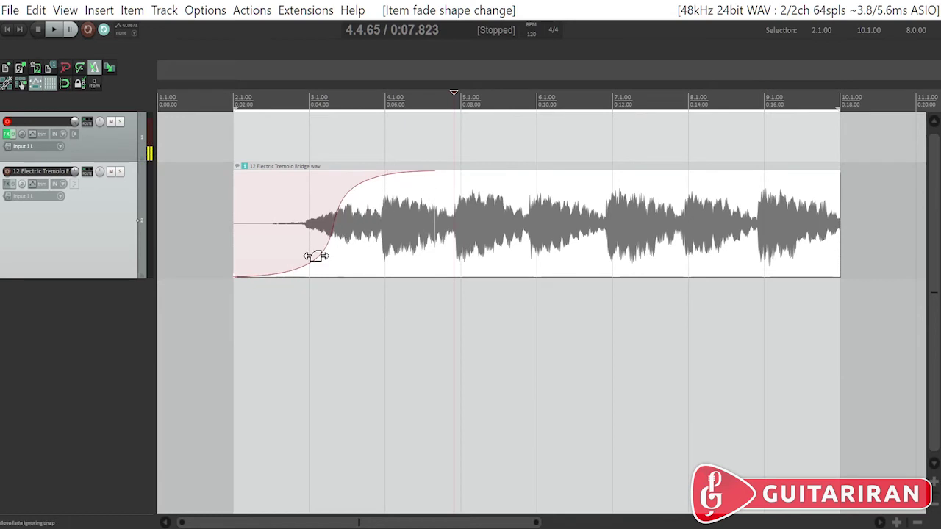
pyautogui.rightClick(436, 190)
pyautogui.click(470, 327)
# Add a fade-out from shortly after 7.1.00 to the item's end and try another curve shape on it
pyautogui.moveTo(839, 172); pyautogui.dragTo(630, 174)
pyautogui.rightClick(630, 175)
pyautogui.click(664, 311)
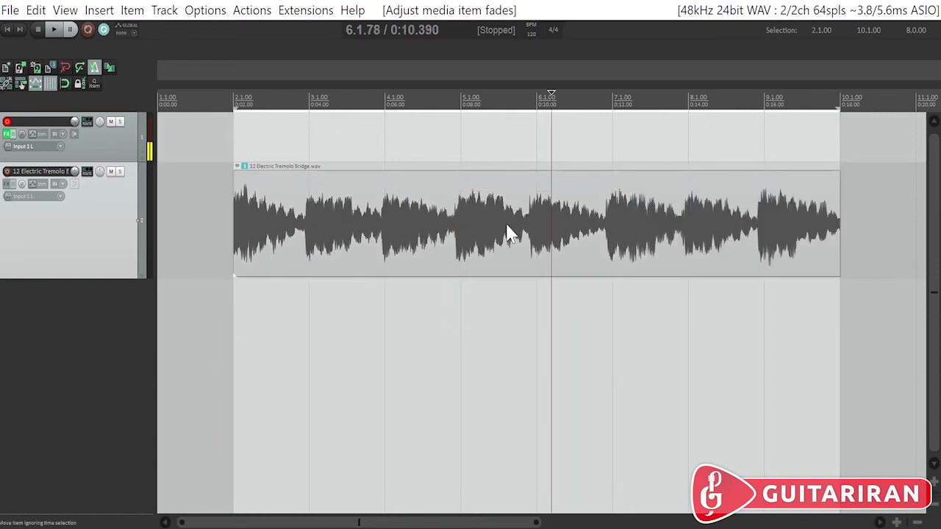
# Select the audio item, play it from just before 2.1.00, and stop playback to inspect the item's beginning
pyautogui.click(506, 233)
pyautogui.click(232, 99)
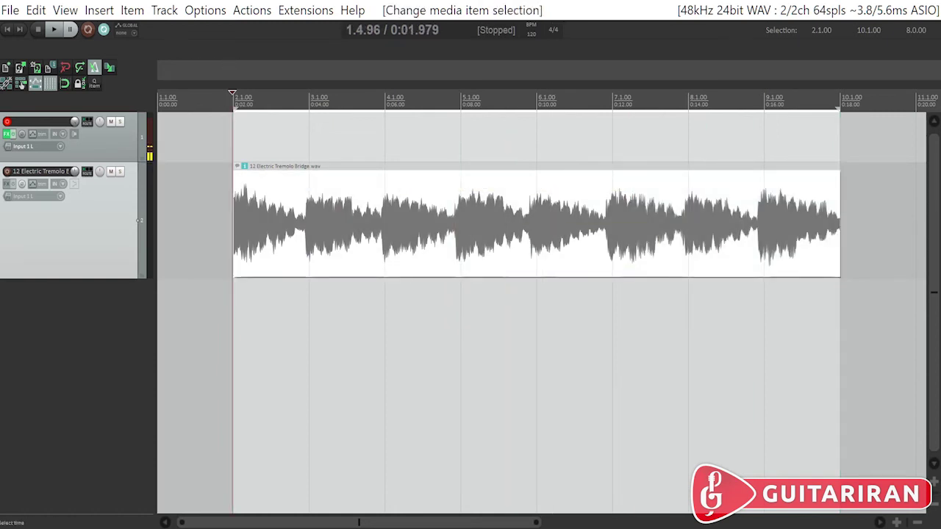
pyautogui.press('space')
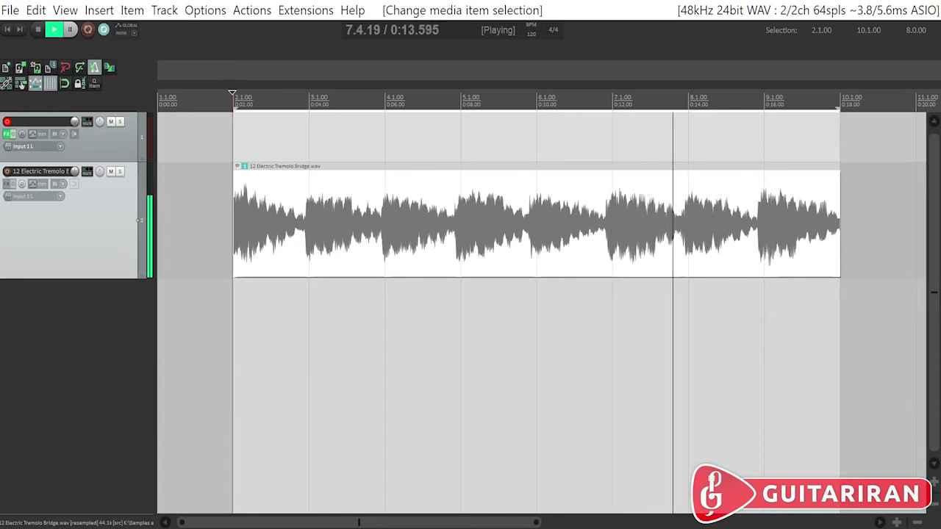
pyautogui.press('space')
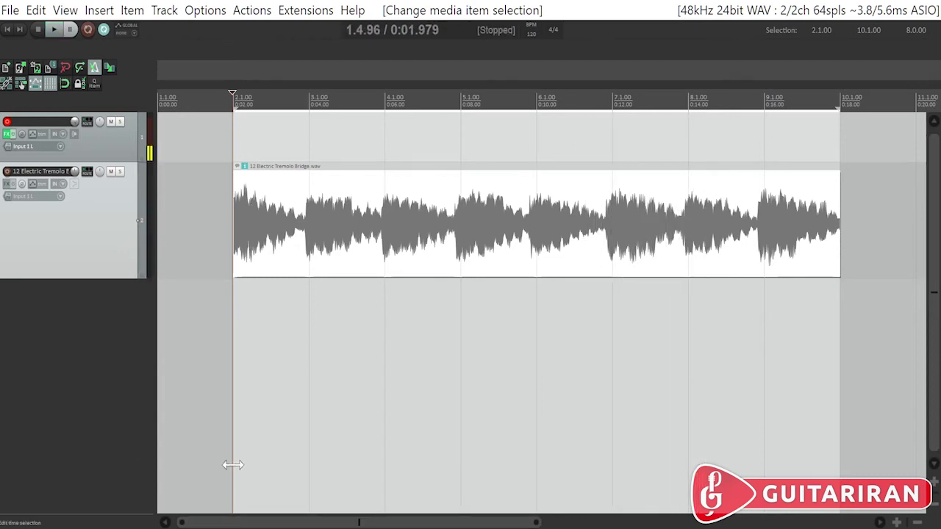
pyautogui.scroll(5, 357, 245)
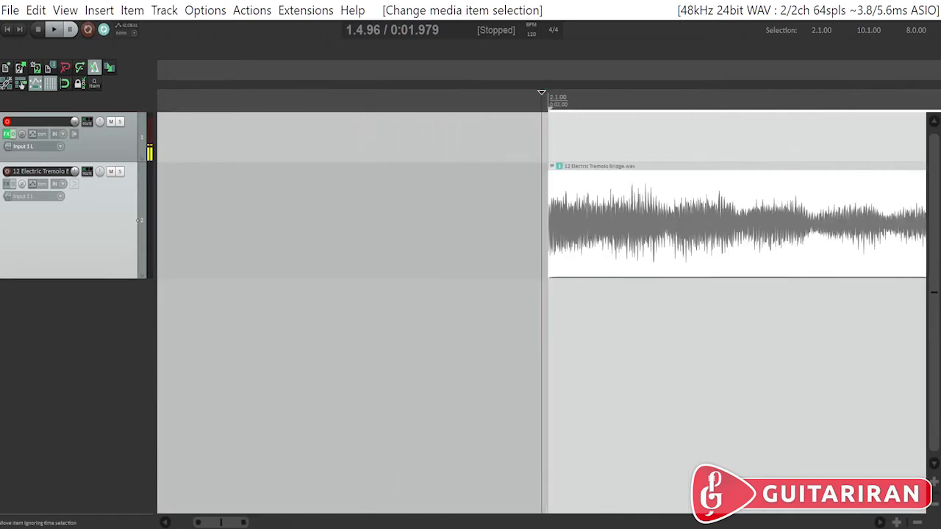
# Split the audio item at 2.4.47, in the quiet passage just before the second note
pyautogui.moveTo(208, 524); pyautogui.dragTo(264, 523)
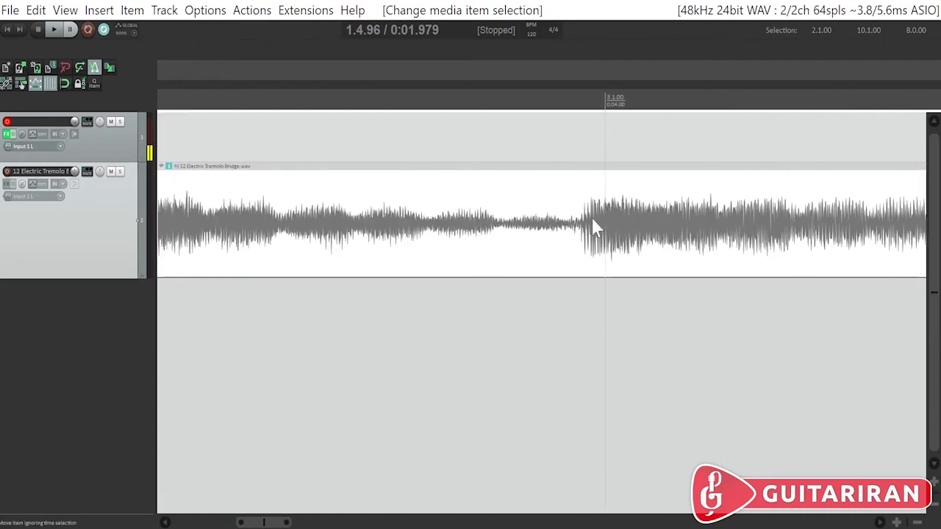
pyautogui.scroll(-6, 541, 302)
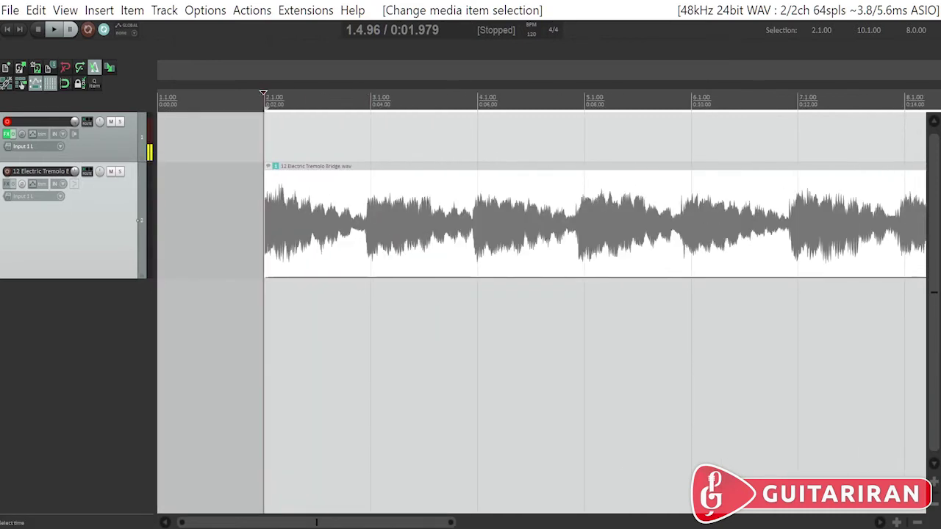
pyautogui.scroll(-4, 542, 301)
pyautogui.scroll(8, 716, 277)
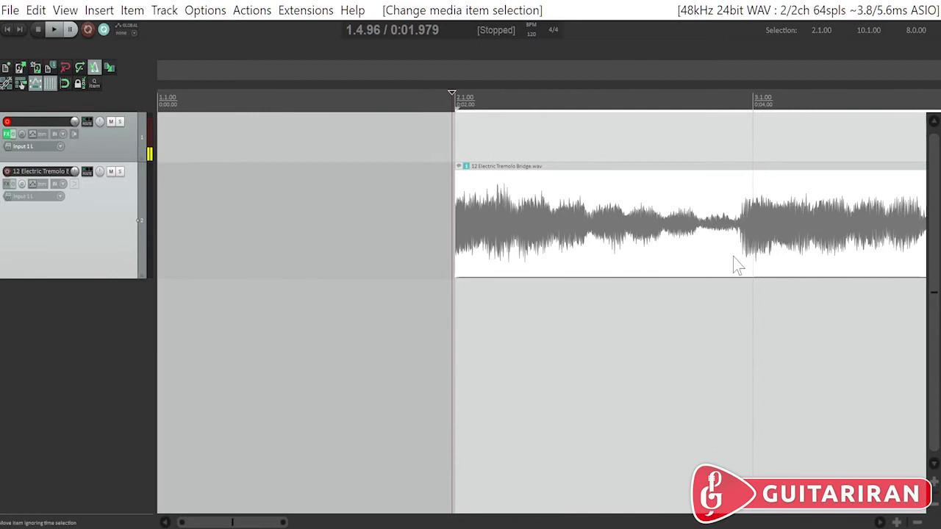
pyautogui.moveTo(232, 522); pyautogui.dragTo(294, 522)
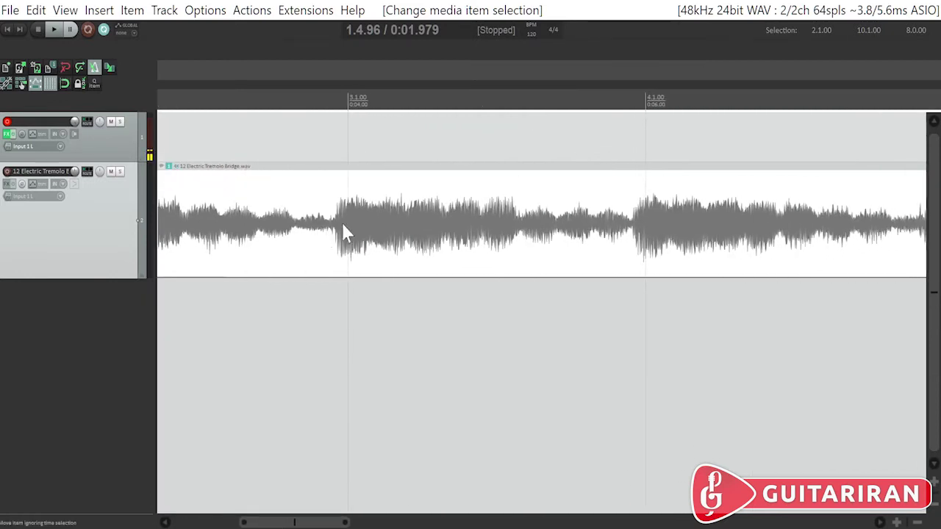
pyautogui.moveTo(294, 522); pyautogui.dragTo(286, 522)
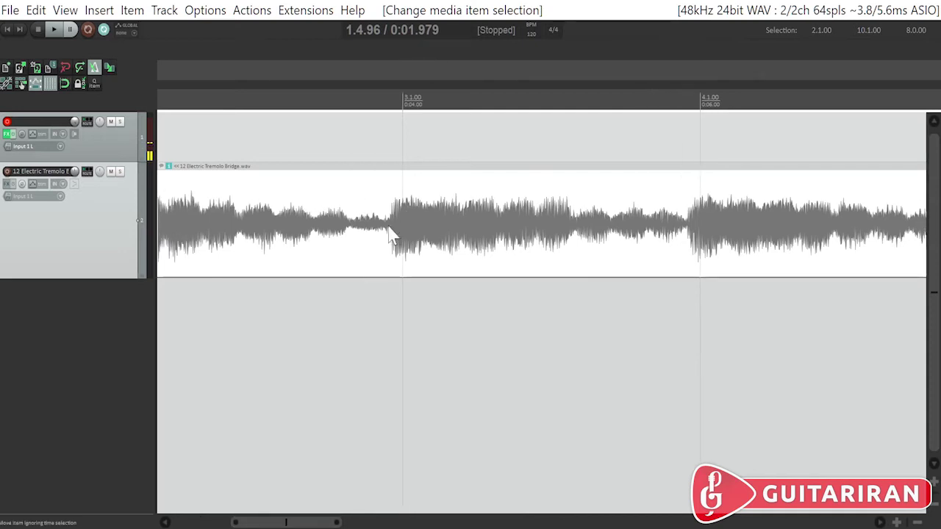
pyautogui.click(363, 227)
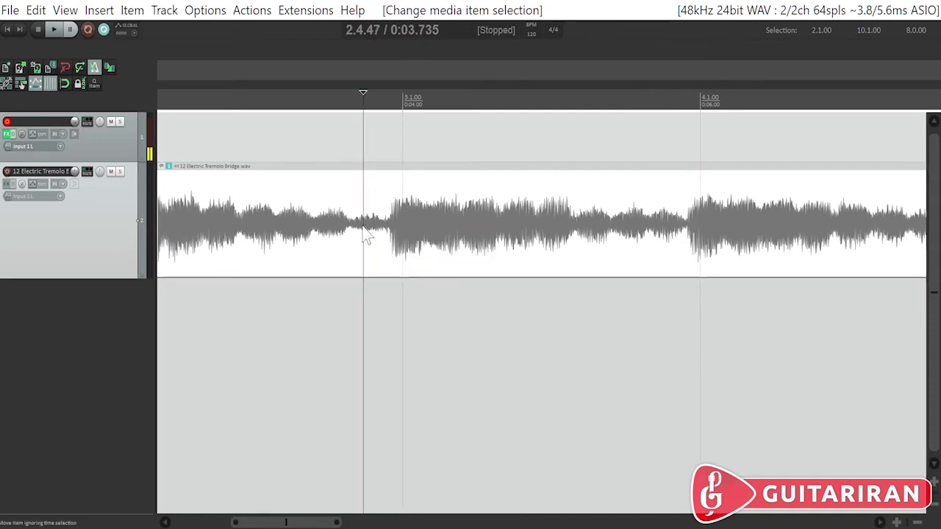
pyautogui.press('s')
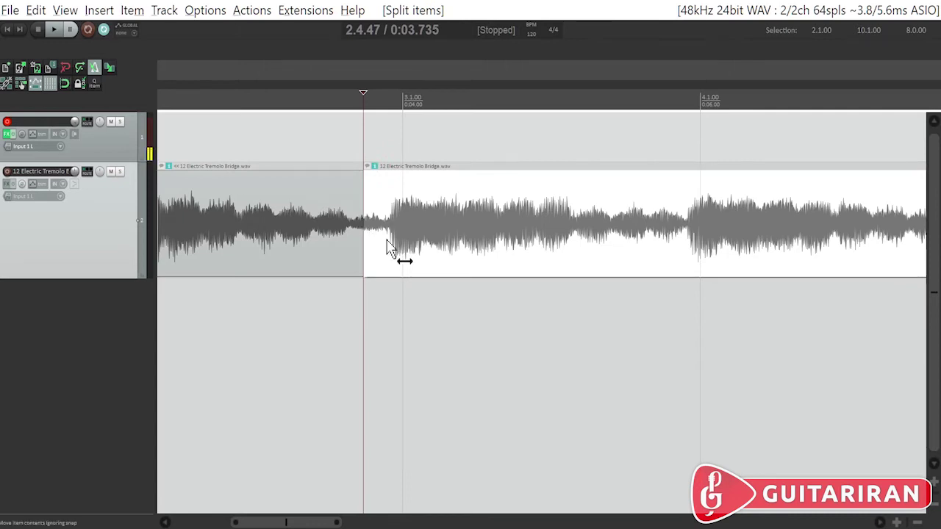
# Try slipping the audio inside the second split part so that its first note starts on 3.1.00
pyautogui.moveTo(391, 250); pyautogui.dragTo(403, 252)
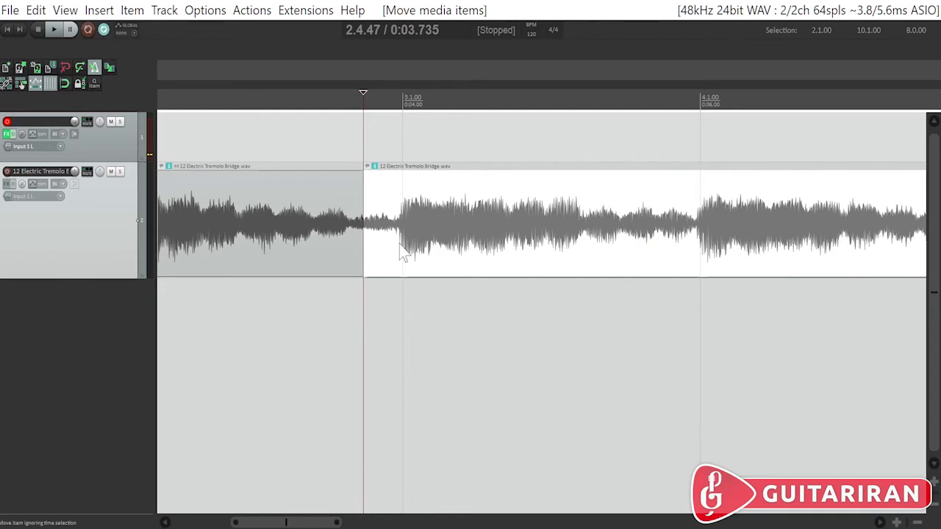
pyautogui.hotkey('ctrl', 'z')
pyautogui.scroll(-5, 411, 246)
pyautogui.moveTo(405, 225); pyautogui.dragTo(410, 225)
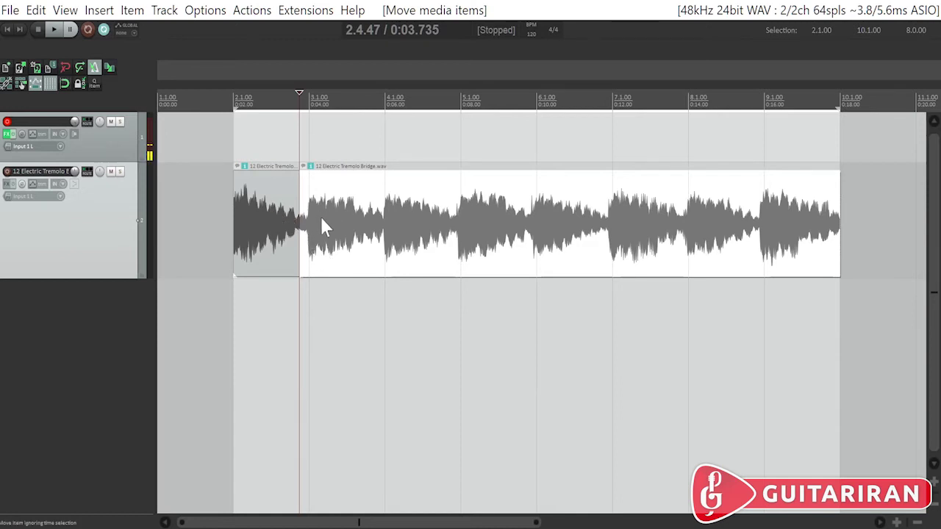
# Try another slip of the second part's audio, and undo the content shifts and the split
pyautogui.press('s')
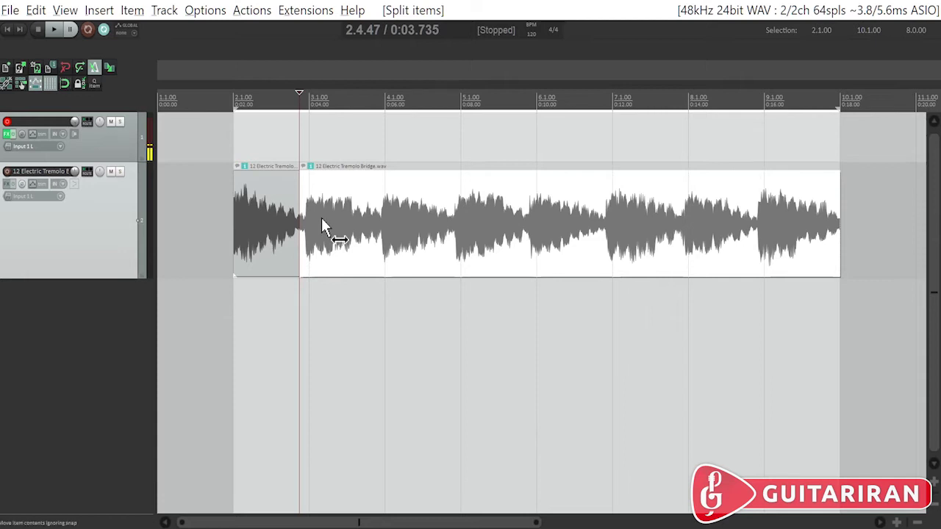
pyautogui.moveTo(325, 233); pyautogui.dragTo(354, 253)
pyautogui.hotkey('ctrl', 'z')
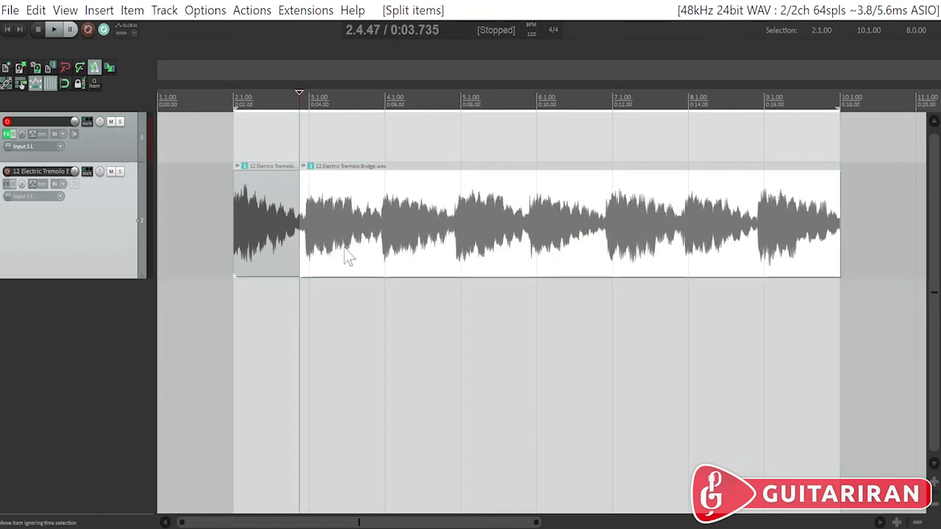
pyautogui.hotkey('ctrl', 'z')
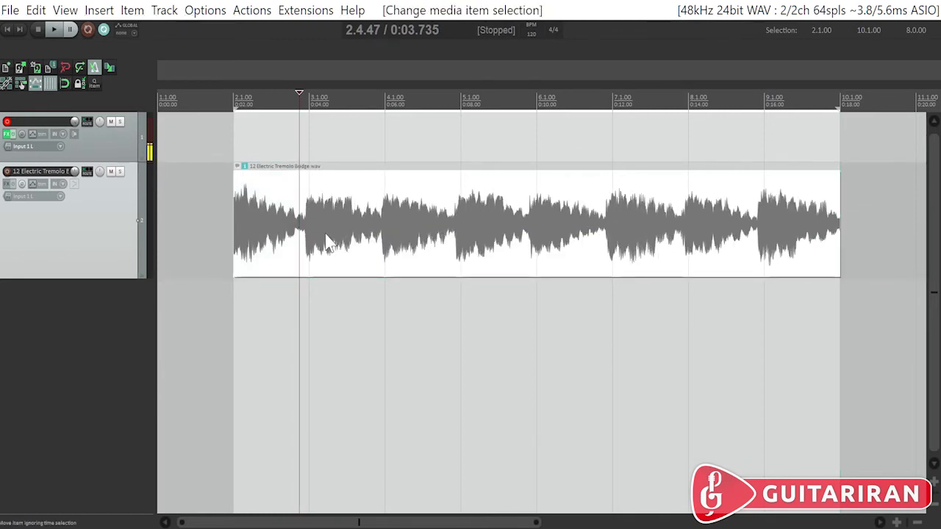
# Look up the stretch marker commands by filtering the action list for "stret", and close the list
pyautogui.scroll(3, 313, 244)
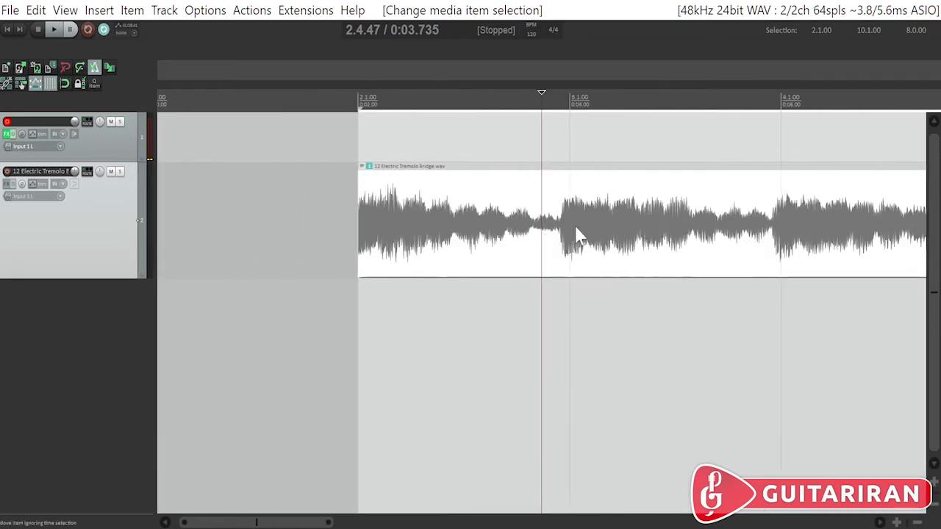
pyautogui.scroll(-2, 576, 233)
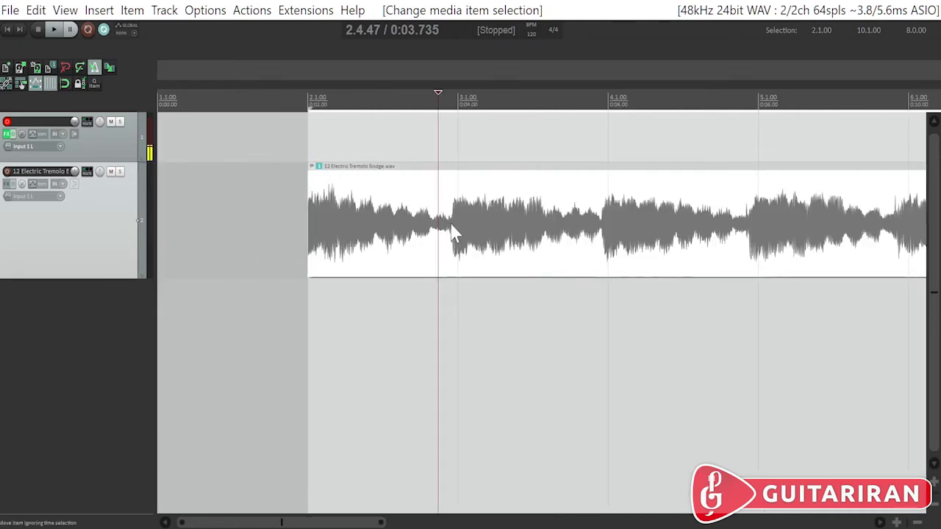
pyautogui.click(316, 242)
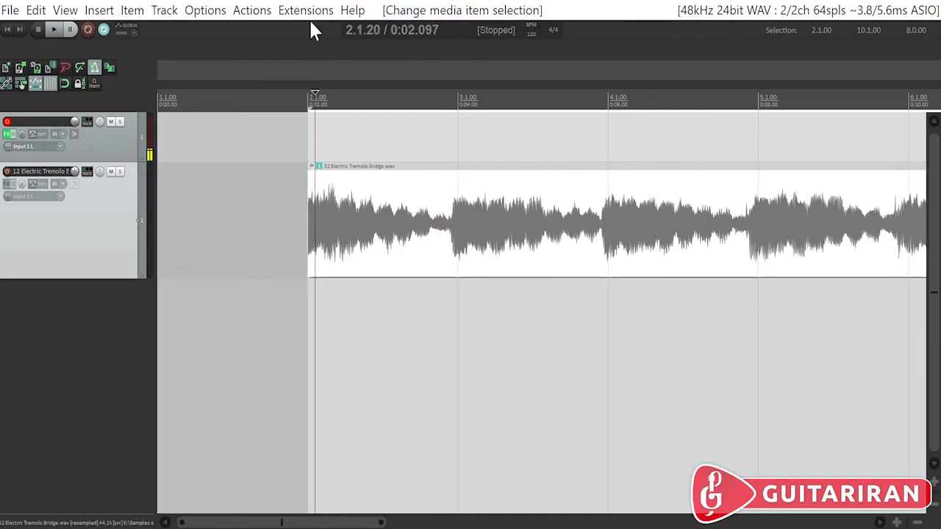
pyautogui.click(252, 10)
pyautogui.click(294, 32)
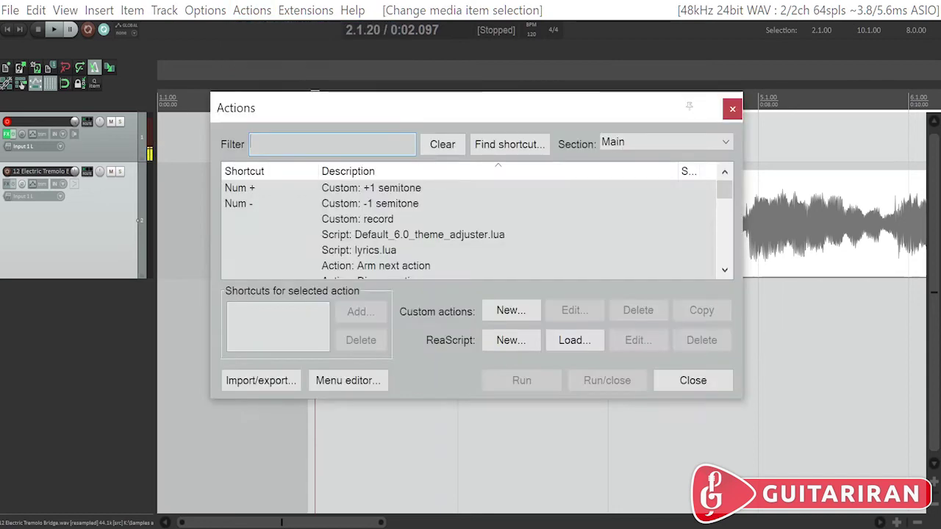
pyautogui.write('stret')
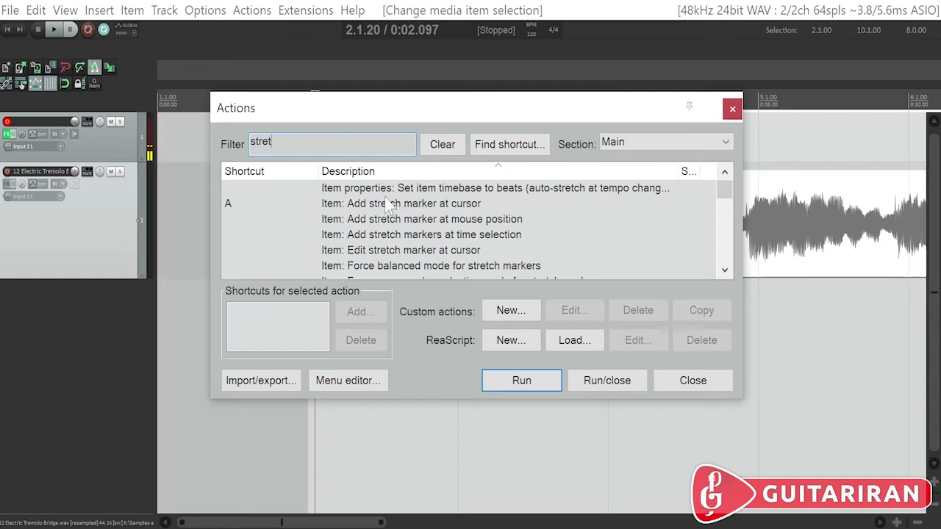
pyautogui.click(693, 380)
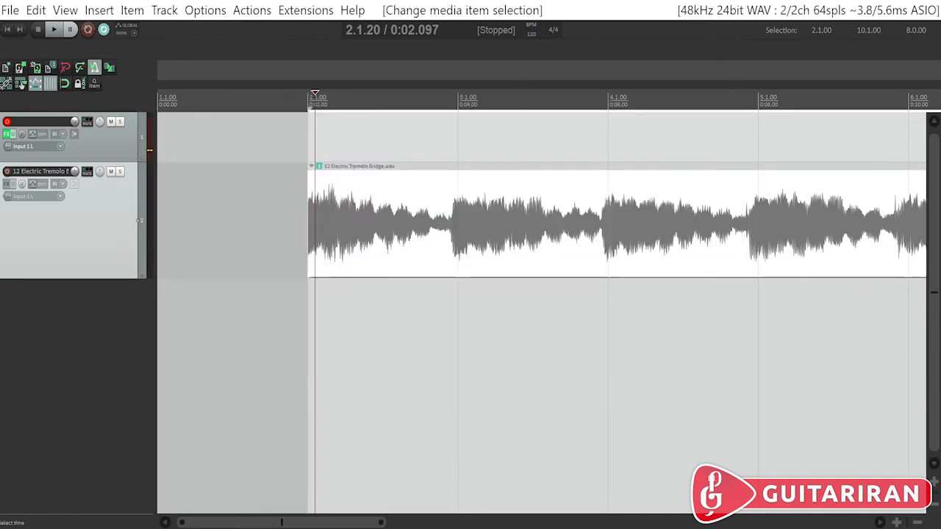
# Add stretch markers to the item at 2.4.18 and at the second note's onset at 2.4.87
pyautogui.click(313, 242)
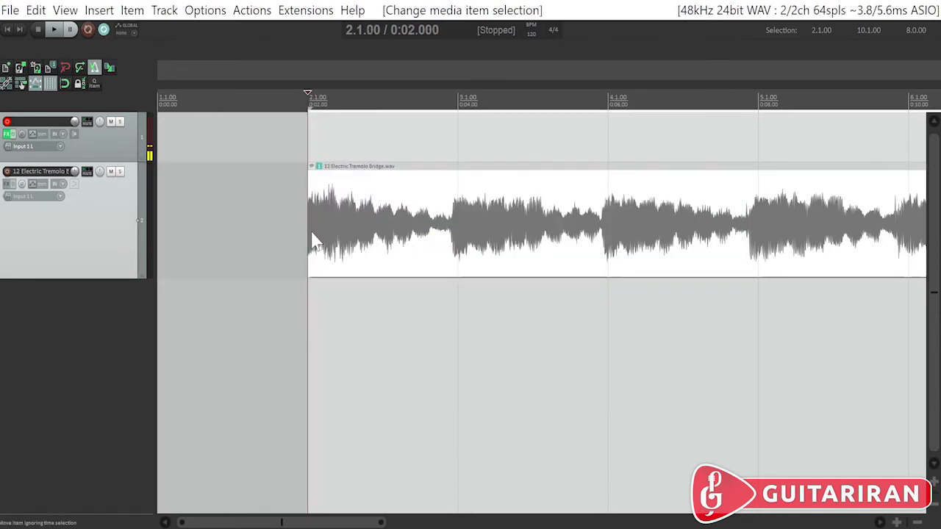
pyautogui.click(426, 239)
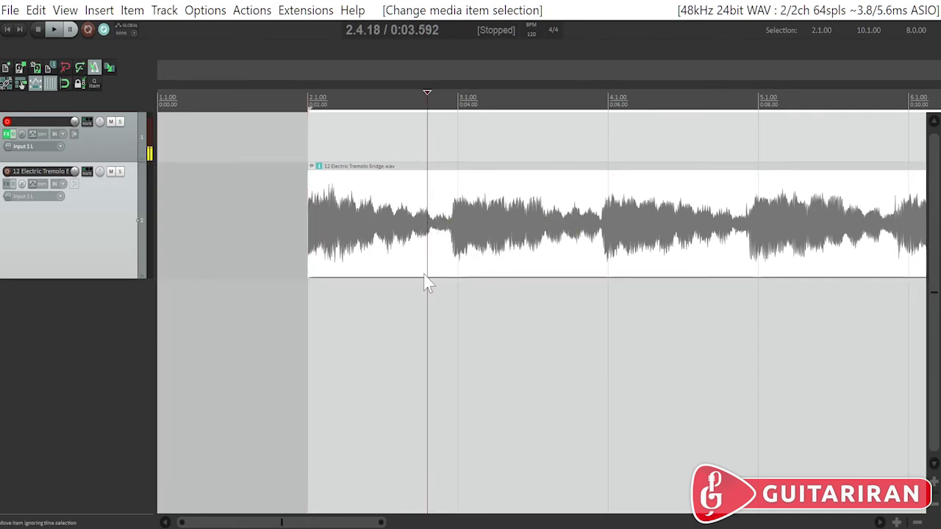
pyautogui.hotkey('shift', 'w')
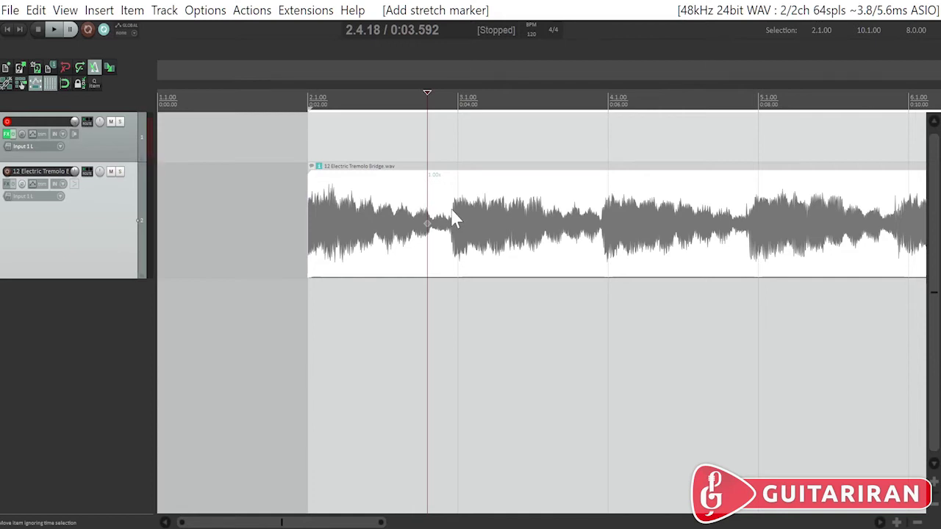
pyautogui.click(453, 221)
pyautogui.hotkey('shift', 'w')
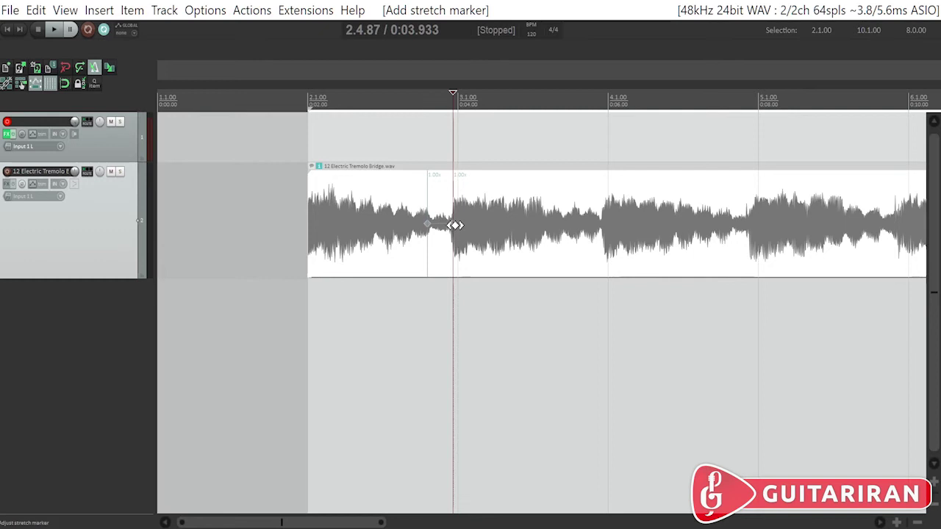
# Try moving the second note's stretch marker onto 3.1.00 and adjusting it back and forth, and undo the marker moves
pyautogui.moveTo(452, 222); pyautogui.dragTo(458, 222)
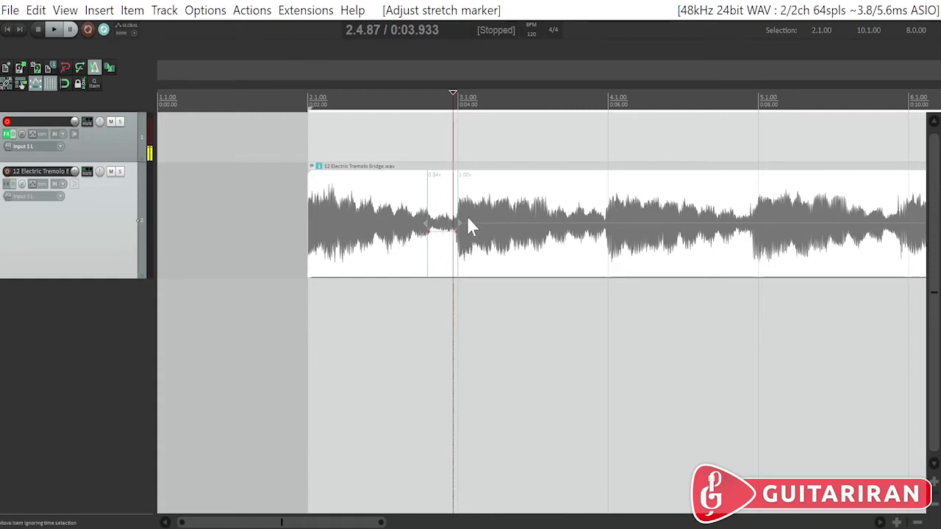
pyautogui.moveTo(458, 221)
pyautogui.mouseDown()
pyautogui.moveTo(448, 223)
pyautogui.moveTo(456, 224)
pyautogui.mouseUp()
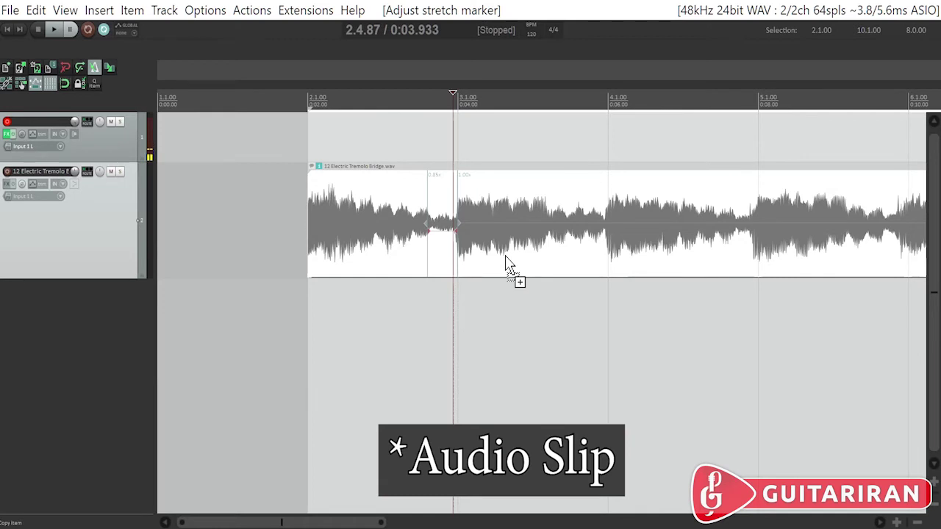
pyautogui.hotkey('ctrl', 'z')
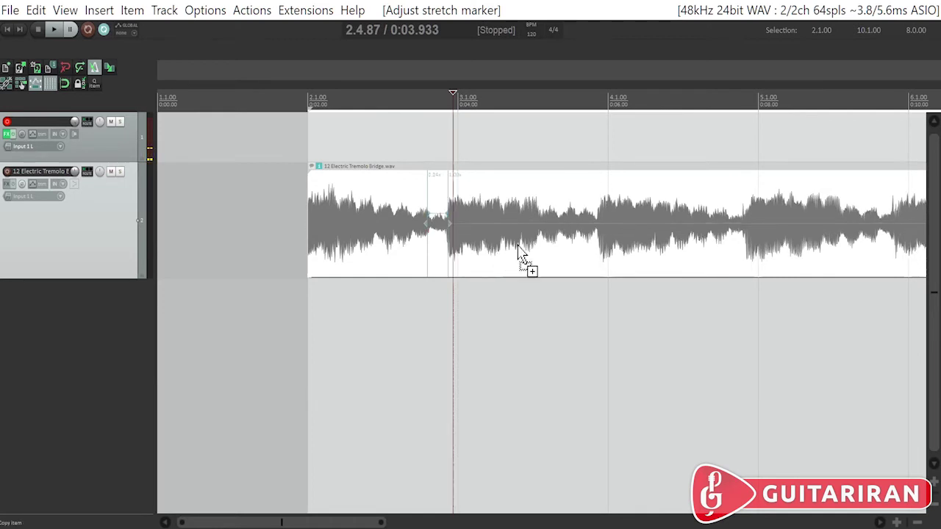
pyautogui.hotkey('ctrl', 'z')
# Add stretch markers at the note onset at 3.4.83 and at the onset just before 5.1.00
pyautogui.click(603, 231)
pyautogui.click(600, 224)
pyautogui.click(602, 229)
pyautogui.hotkey('shift', 'w')
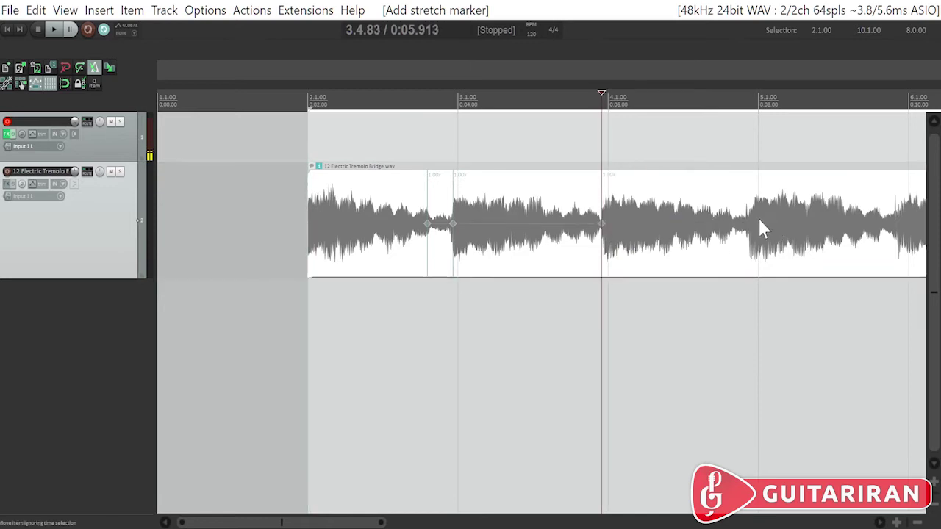
pyautogui.click(747, 218)
pyautogui.hotkey('shift', 'w')
# Add stretch markers at the four note onsets just before 6.1.00, 7.1.00, 8.1.00 and 9.1.00
pyautogui.hscroll(5, 747, 217)
pyautogui.click(348, 225)
pyautogui.hotkey('shift', 'w')
pyautogui.click(499, 224)
pyautogui.hotkey('shift', 'w')
pyautogui.click(654, 224)
pyautogui.hotkey('shift', 'w')
pyautogui.click(803, 224)
pyautogui.hotkey('shift', 'w')
pyautogui.scroll(-4, 805, 234)
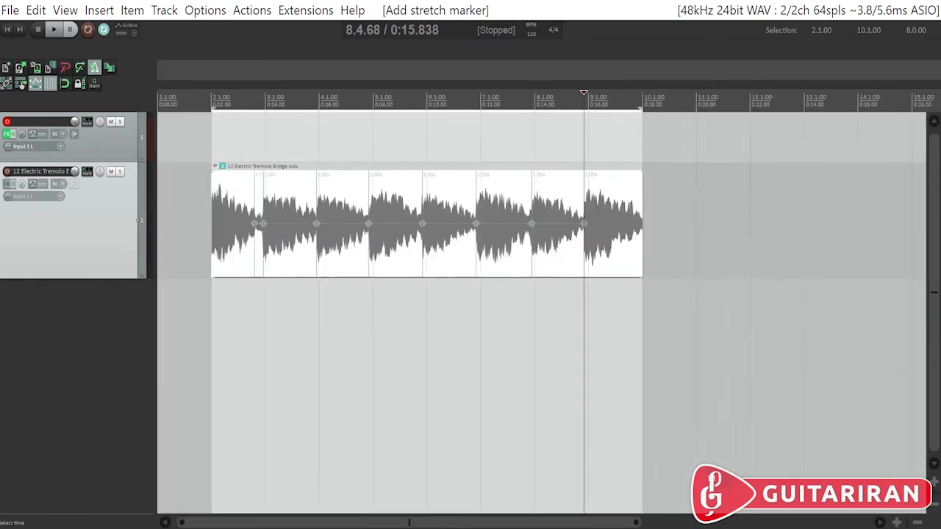
# Add a stretch marker at the item's start at 2.1.00 and remove the extra marker at 2.4.18
pyautogui.moveTo(600, 206); pyautogui.dragTo(242, 252)
pyautogui.click(236, 254)
pyautogui.scroll(4, 368, 227)
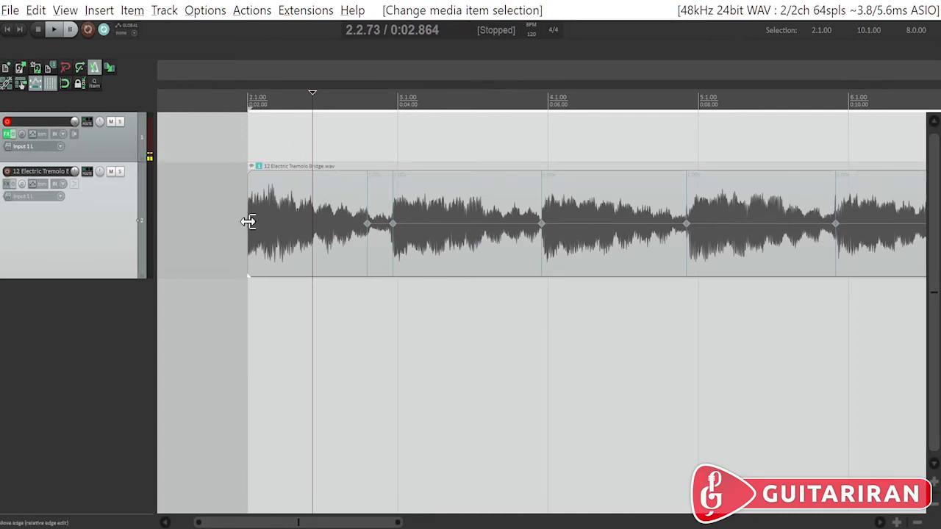
pyautogui.click(365, 224)
pyautogui.press('w')
pyautogui.keyDown('alt'); pyautogui.click(367, 225); pyautogui.keyUp('alt')
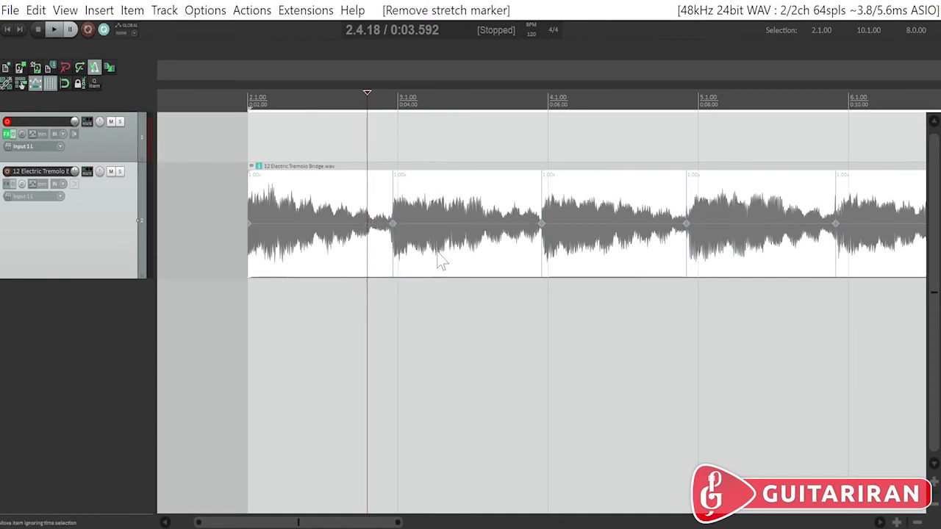
# Add a stretch marker at 8.4.63, on the last note's onset just before 9.1.00
pyautogui.scroll(-5, 439, 261)
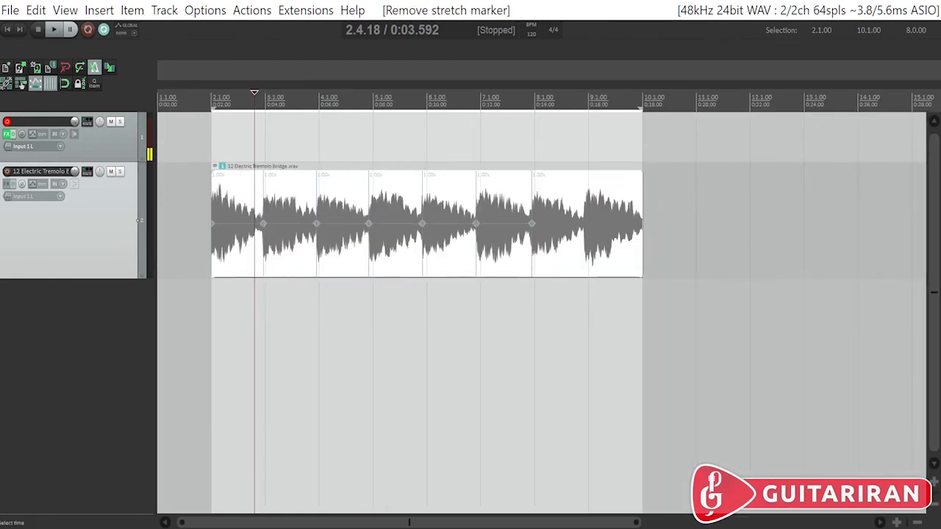
pyautogui.click(583, 229)
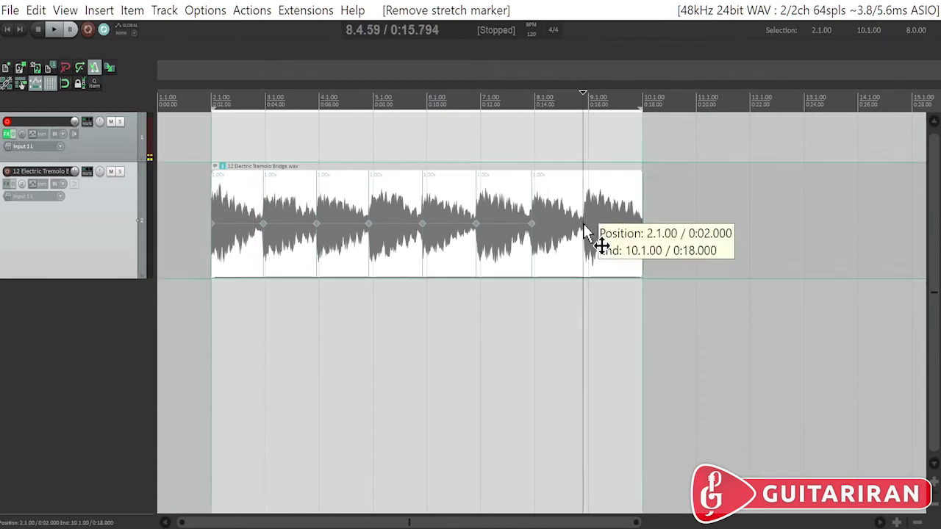
pyautogui.hotkey('shift', 'm')
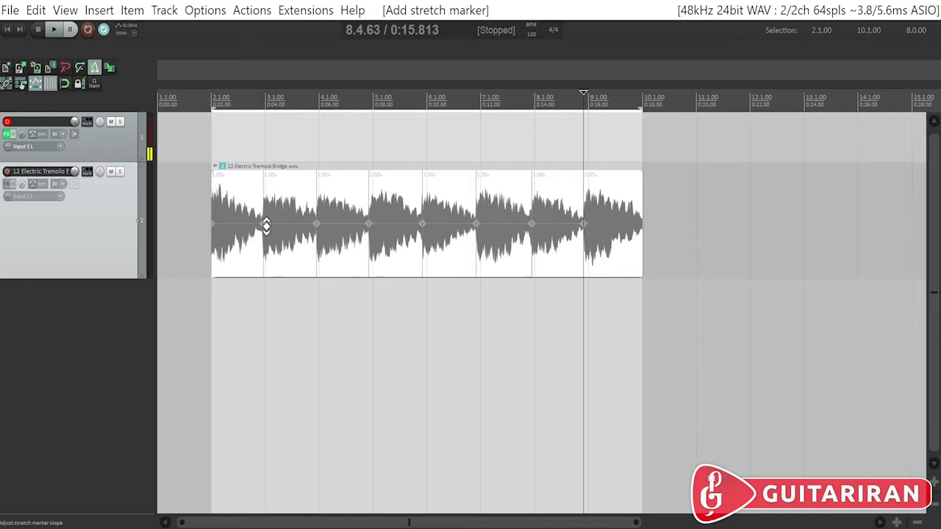
# With snapping enabled, move the stretch markers onto the bar lines from 3.1.00 to 9.1.00 and play the item from 2.1.00
pyautogui.click(65, 84)
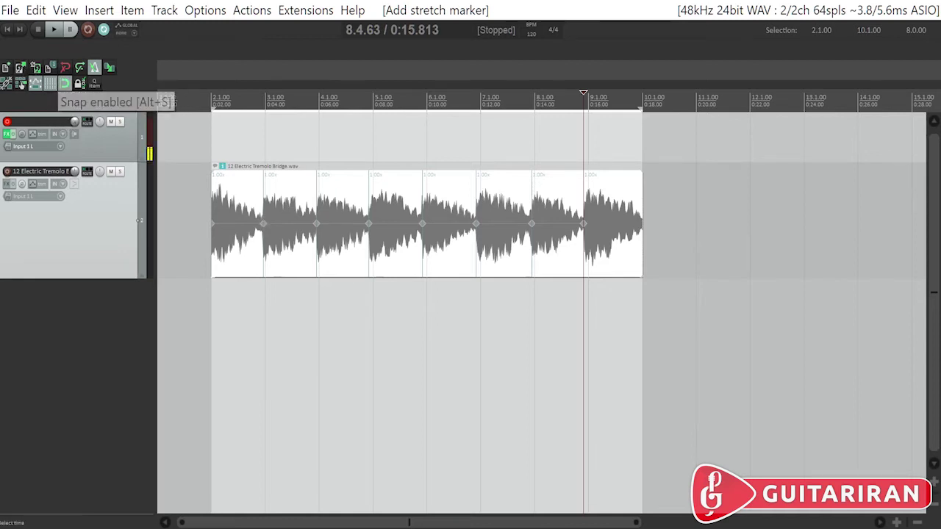
pyautogui.moveTo(263, 223); pyautogui.dragTo(535, 224)
pyautogui.moveTo(583, 224); pyautogui.dragTo(590, 225)
pyautogui.press('Home')
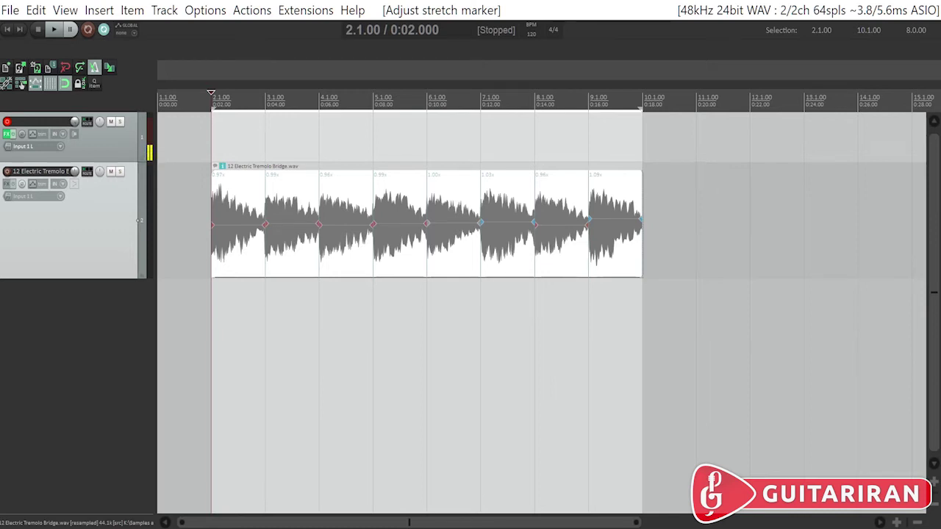
pyautogui.press('space')
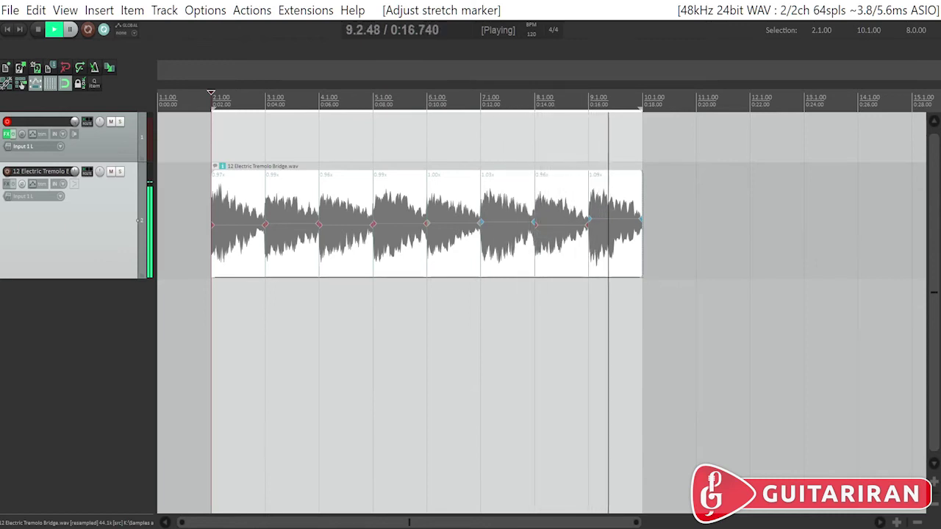
# Undo the stretch marker moves onto the bar lines and play the unaligned item from 2.1.00
pyautogui.press('space')
pyautogui.hotkey('ctrl', 'z')
pyautogui.hotkey('ctrl', 'z')
pyautogui.hotkey('ctrl', 'z')
pyautogui.hotkey('ctrl', 'z')
pyautogui.hotkey('ctrl', 'z')
pyautogui.hotkey('ctrl', 'z')
pyautogui.hotkey('ctrl', 'z')
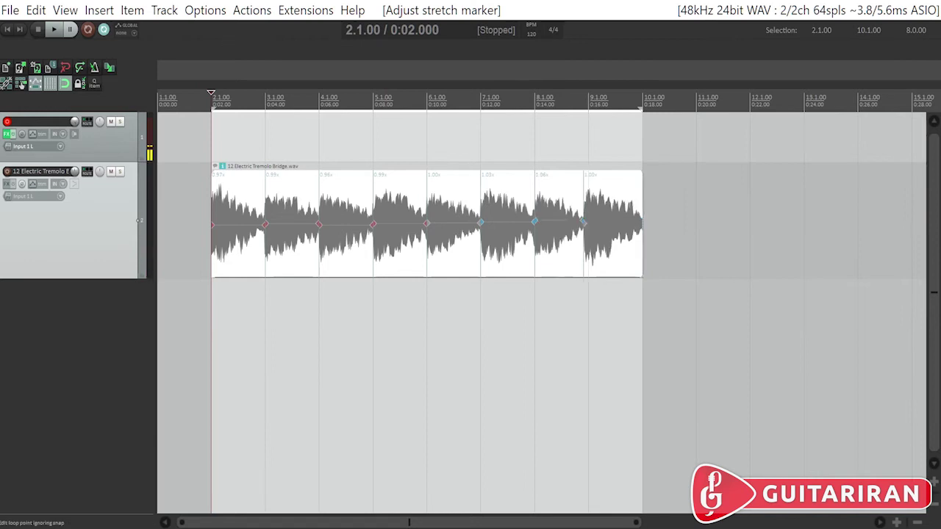
pyautogui.press('space')
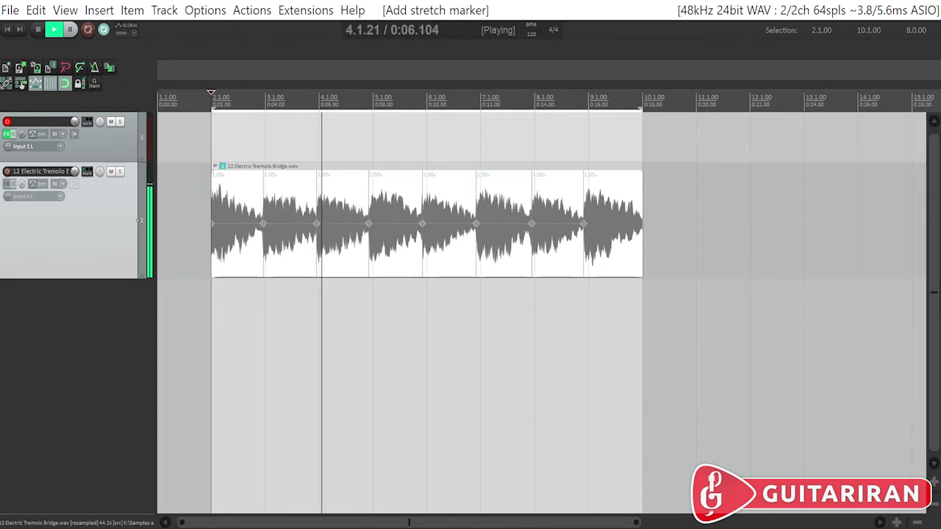
pyautogui.press('space')
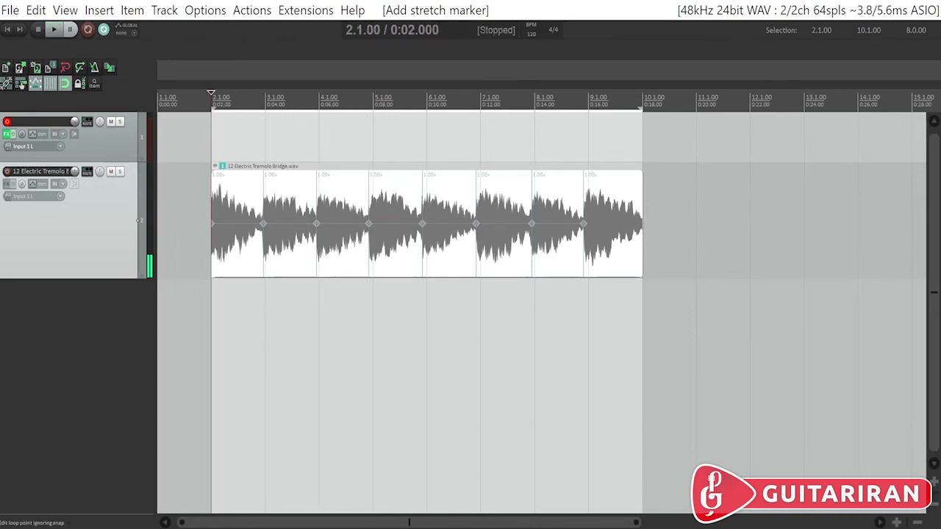
# Restore the stretch marker moves onto the bar lines and play the aligned item from 2.1.00
pyautogui.press('q')
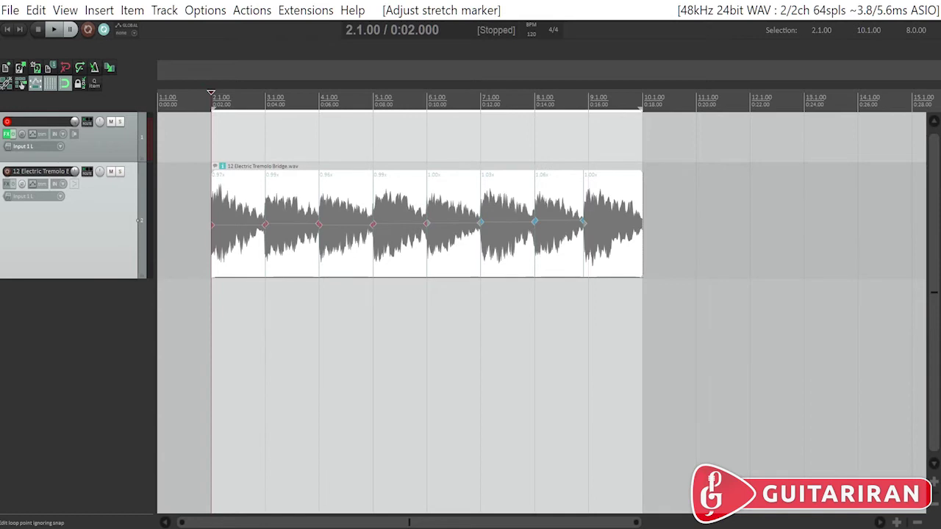
pyautogui.press('space')
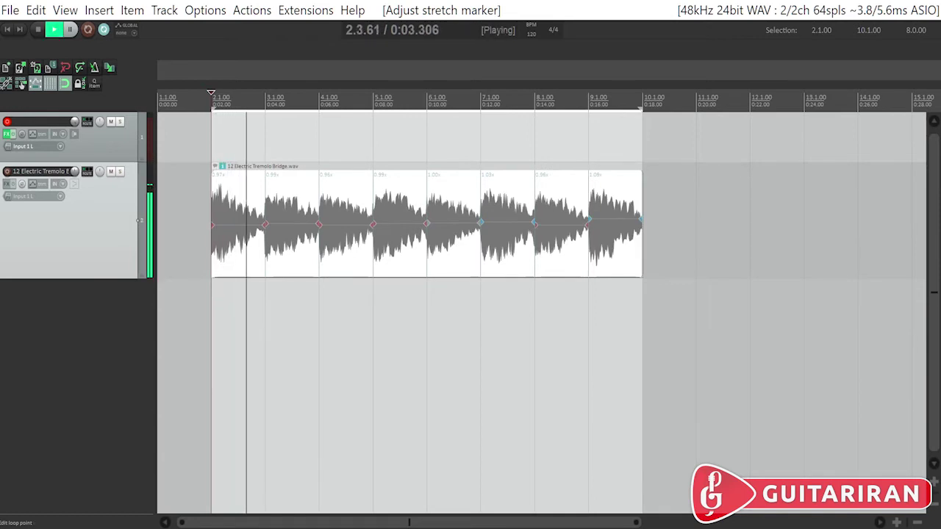
pyautogui.press('space')
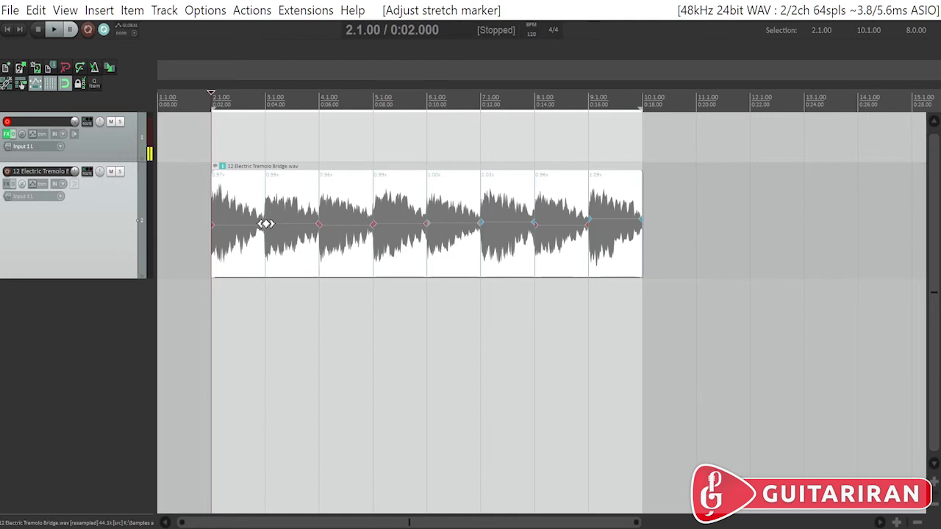
# With snapping off, move the 3.1.00 stretch marker most of the way toward 4.1.00 and play from 2.1.00
pyautogui.moveTo(265, 223)
pyautogui.mouseDown()
pyautogui.moveTo(312, 224)
pyautogui.moveTo(279, 222)
pyautogui.mouseUp()
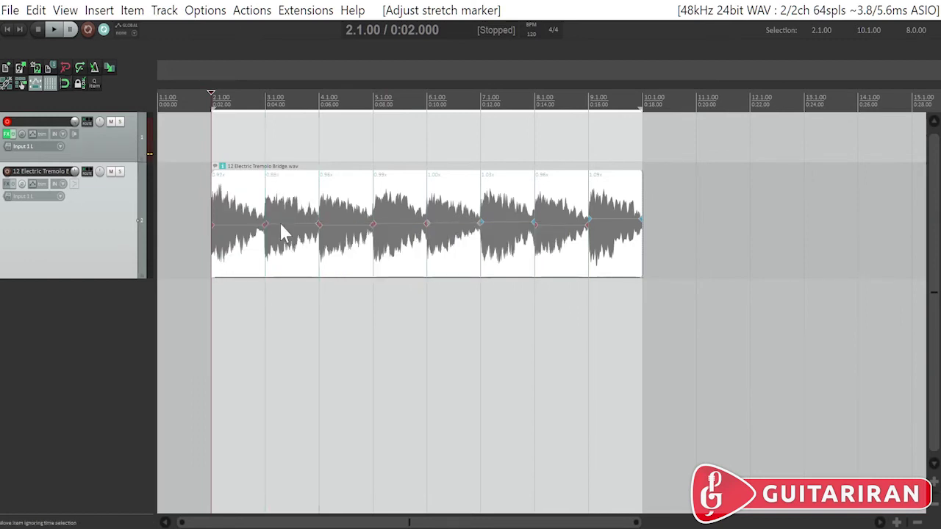
pyautogui.moveTo(269, 224)
pyautogui.moveTo(268, 225); pyautogui.dragTo(304, 224)
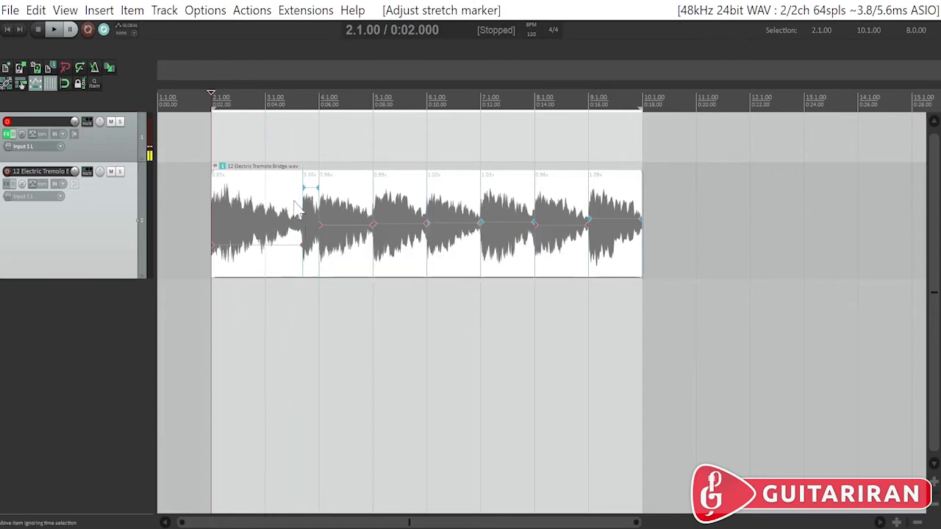
pyautogui.press('space')
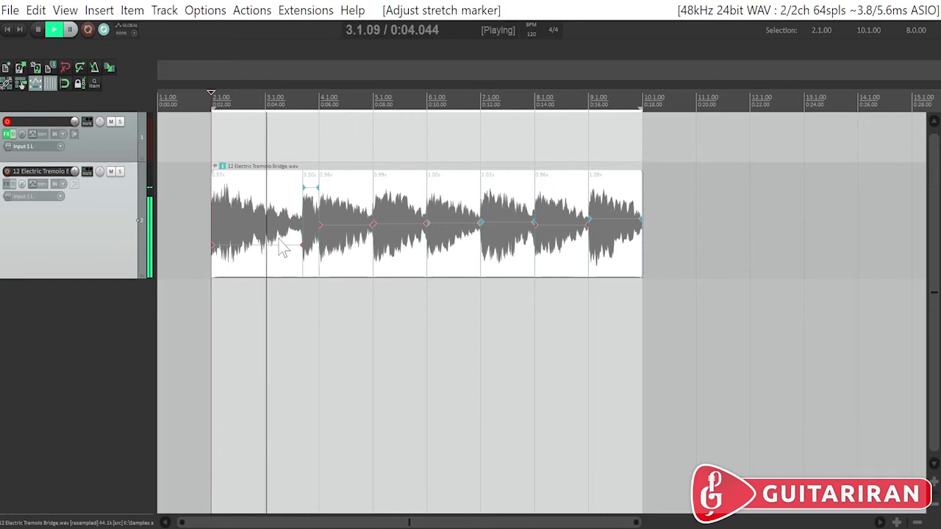
pyautogui.press('space')
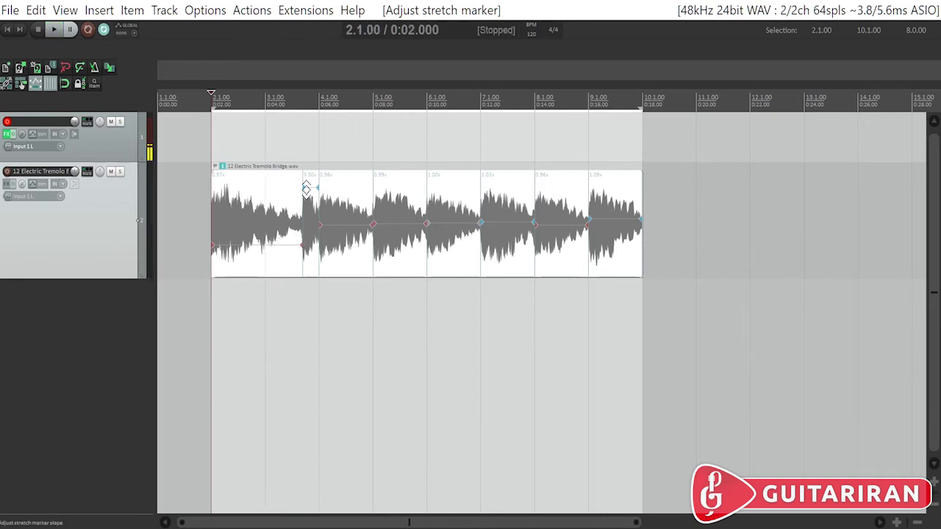
# Pull the same stretch marker back to about 3.2.26, then play from 2.1.00 and from the marker
pyautogui.moveTo(304, 188)
pyautogui.mouseDown()
pyautogui.moveTo(267, 195)
pyautogui.moveTo(284, 202)
pyautogui.mouseUp()
pyautogui.press('space')
pyautogui.press('space')
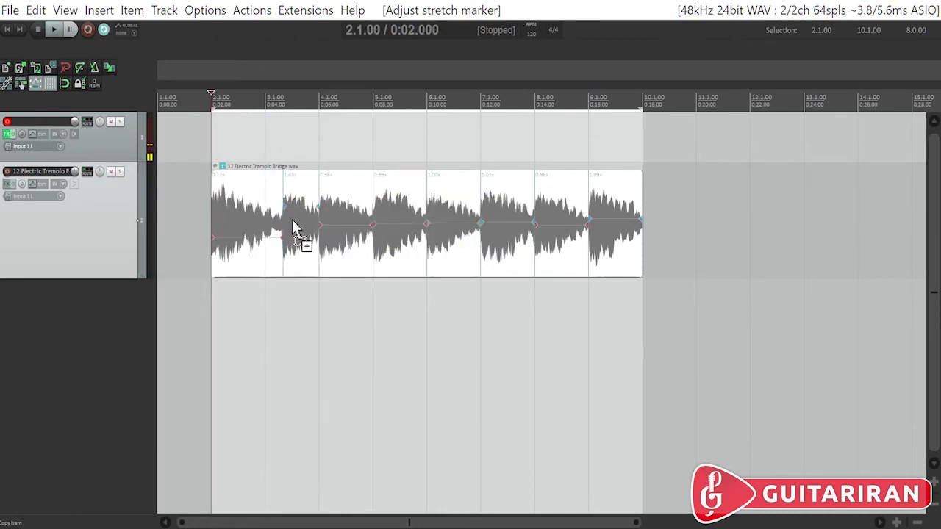
pyautogui.click(282, 353)
pyautogui.press('space')
pyautogui.press('space')
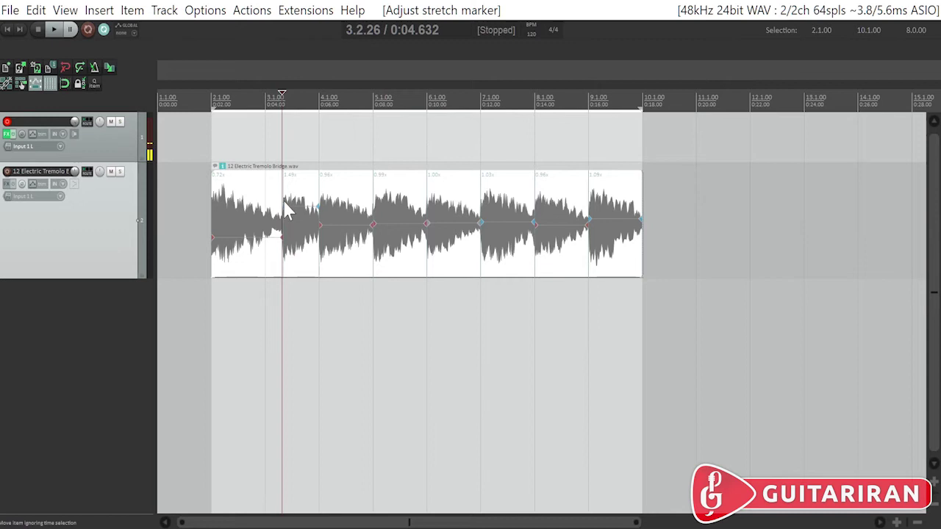
# Snap the displaced stretch marker back to 3.1.00, then undo all stretch marker edits on the item
pyautogui.hotkey('alt', 's')
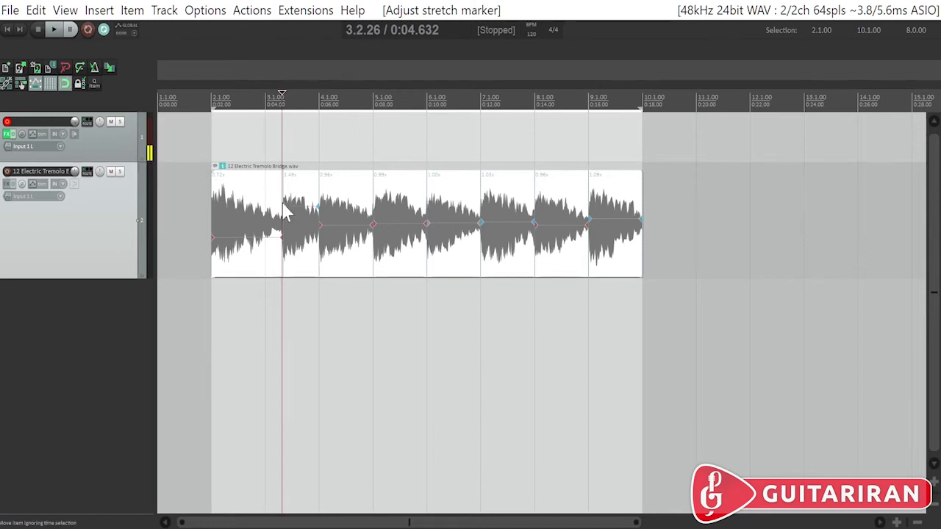
pyautogui.moveTo(283, 212); pyautogui.dragTo(272, 209)
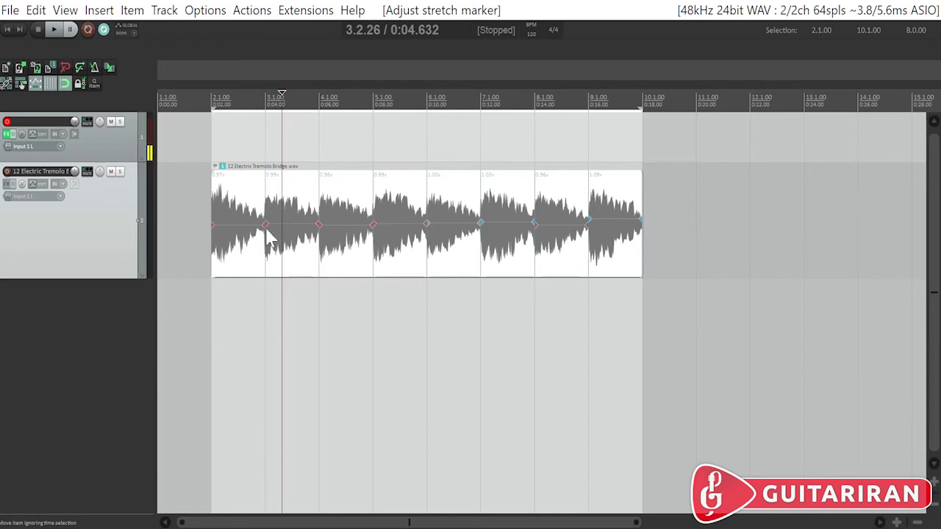
pyautogui.hotkey('ctrl', 'z')
pyautogui.hotkey('ctrl', 'z')
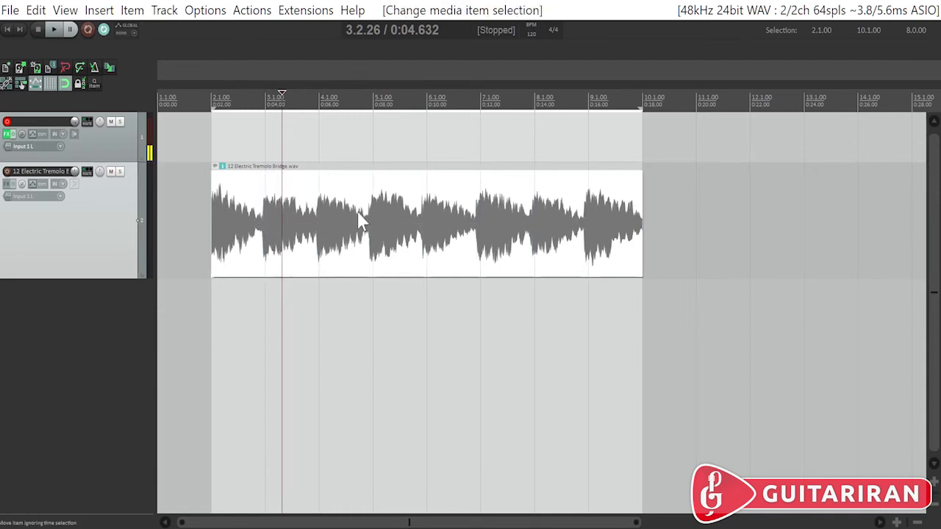
# Split the audio item at the note onsets just before 3.1.00 and 4.1.00
pyautogui.click(264, 231)
pyautogui.scroll(2, 265, 231)
pyautogui.scroll(1, 268, 230)
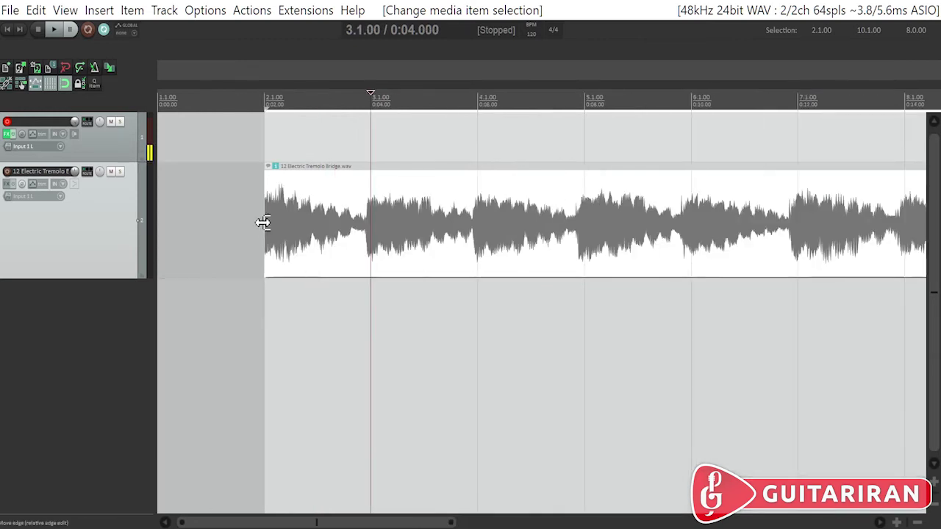
pyautogui.scroll(3, 278, 230)
pyautogui.click(525, 223)
pyautogui.press('s')
pyautogui.click(829, 234)
pyautogui.press('s')
# With snapping off, split the audio at the note onsets just before 5.1.00, 6.1.00 and 7.1.00
pyautogui.scroll(-3, 829, 234)
pyautogui.click(453, 221)
pyautogui.press('s')
pyautogui.click(530, 224)
pyautogui.press('s')
pyautogui.click(605, 224)
pyautogui.press('s')
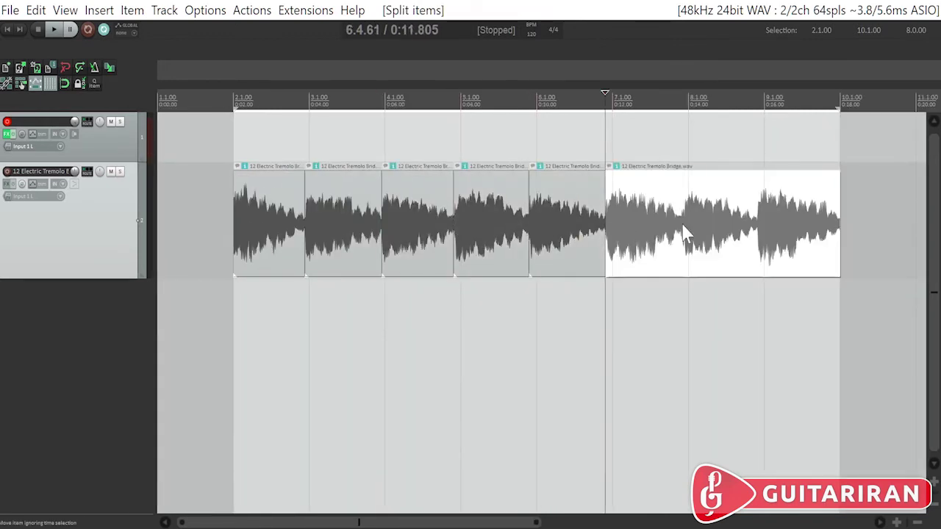
# Split the remaining audio at the note onsets just before 8.1.00 and 9.1.00
pyautogui.click(681, 224)
pyautogui.press('s')
pyautogui.click(758, 224)
pyautogui.press('s')
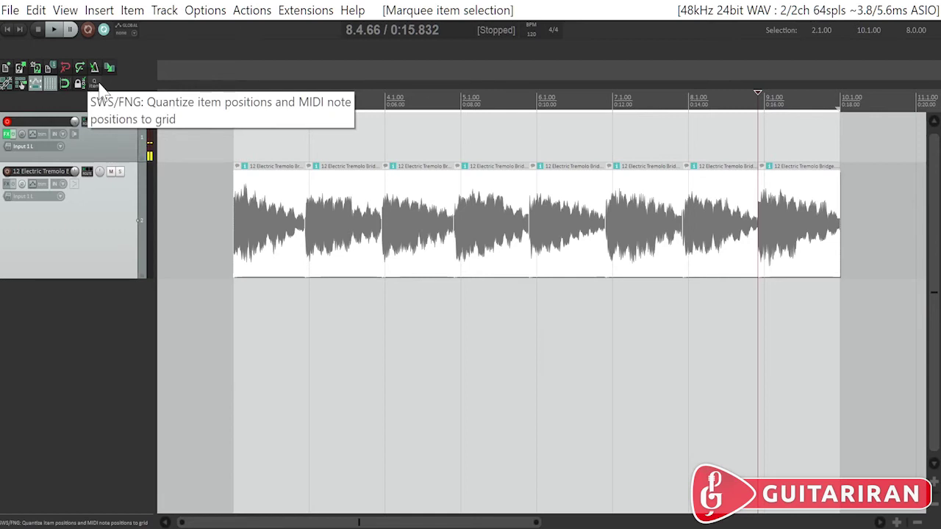
# Quantize the positions of all eight selected items to the grid and check the gaps between them
pyautogui.click(97, 84)
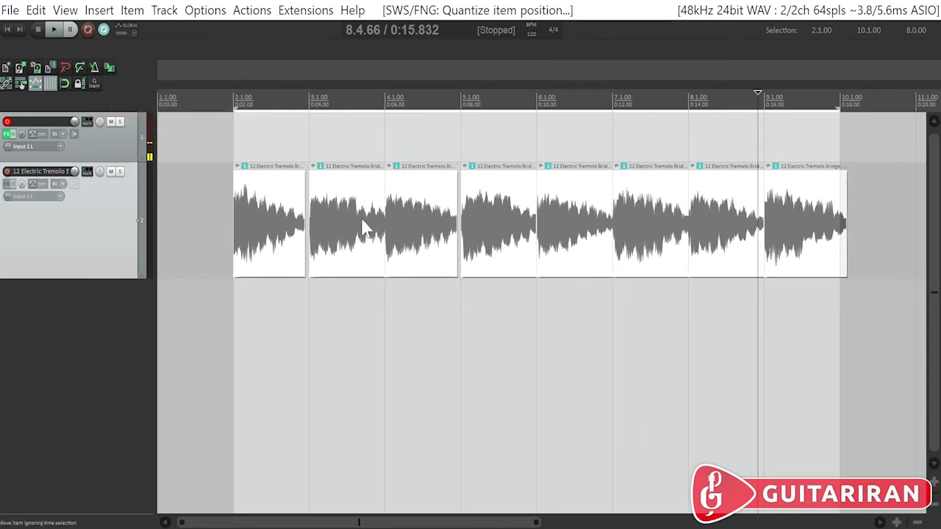
pyautogui.scroll(5, 477, 243)
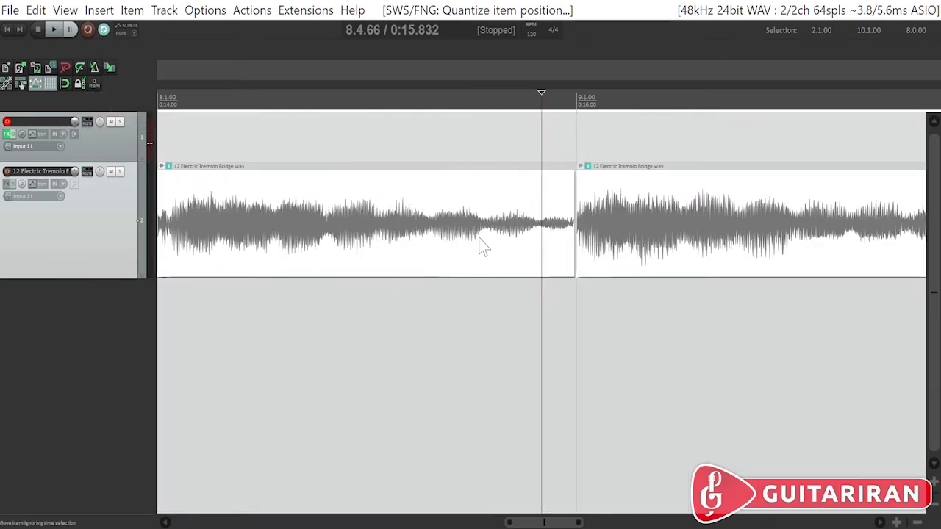
pyautogui.scroll(-4, 481, 246)
pyautogui.scroll(-3, 481, 246)
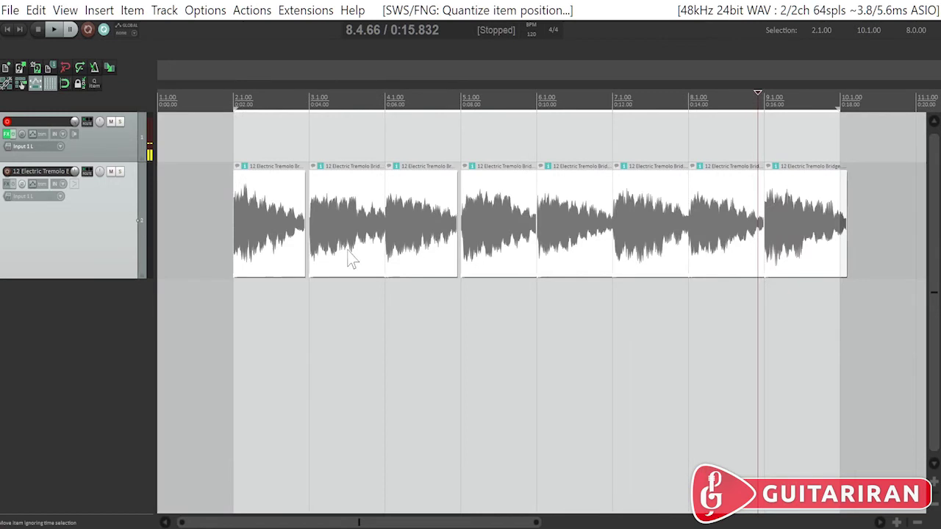
pyautogui.click(300, 243)
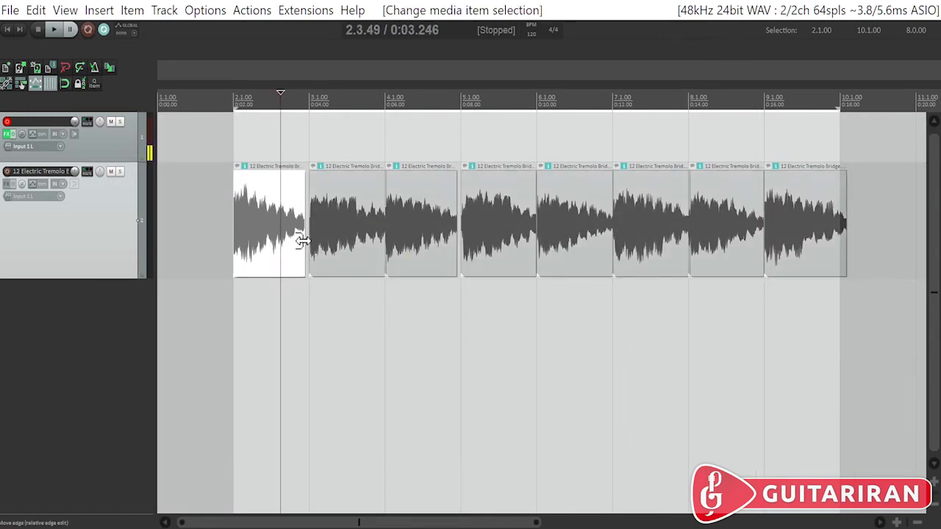
pyautogui.moveTo(305, 242); pyautogui.dragTo(310, 248)
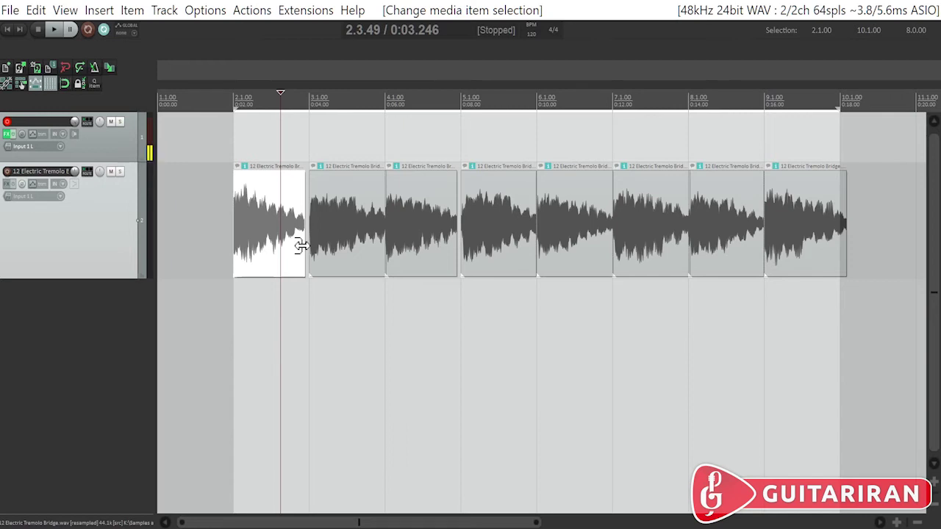
pyautogui.press('alt')
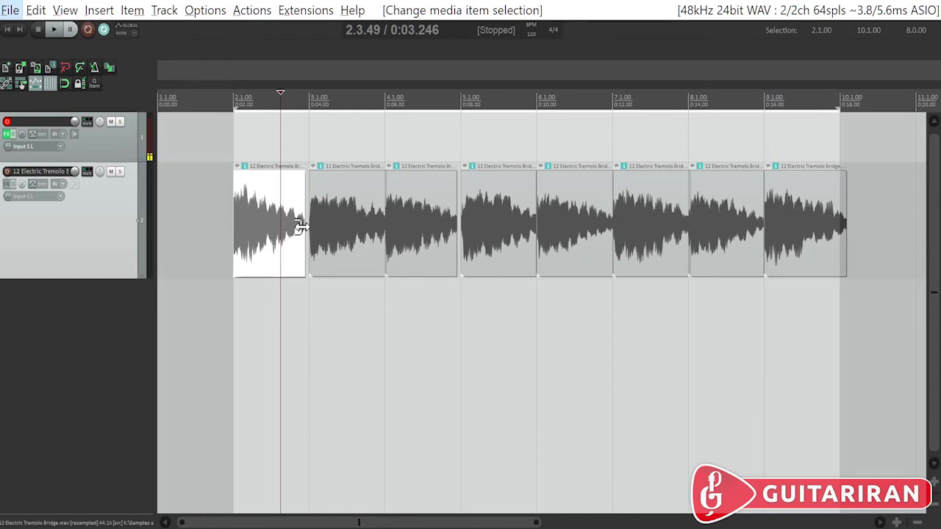
pyautogui.press('alt')
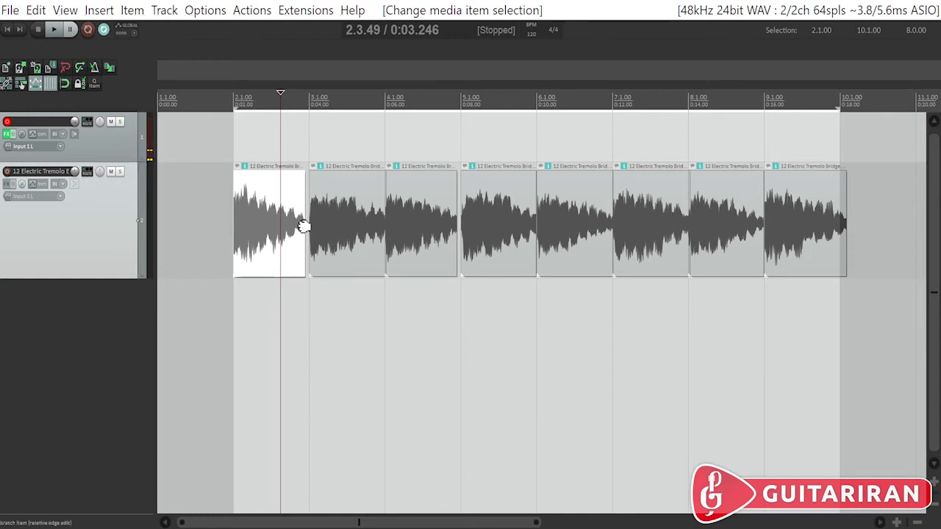
pyautogui.moveTo(304, 226); pyautogui.dragTo(303, 226)
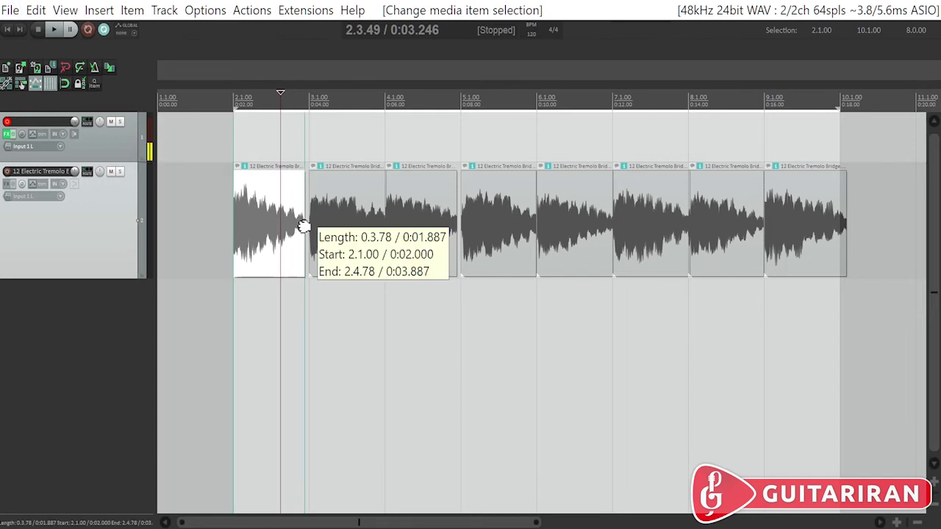
pyautogui.moveTo(304, 226); pyautogui.dragTo(306, 225)
pyautogui.hotkey('ctrl', 'z')
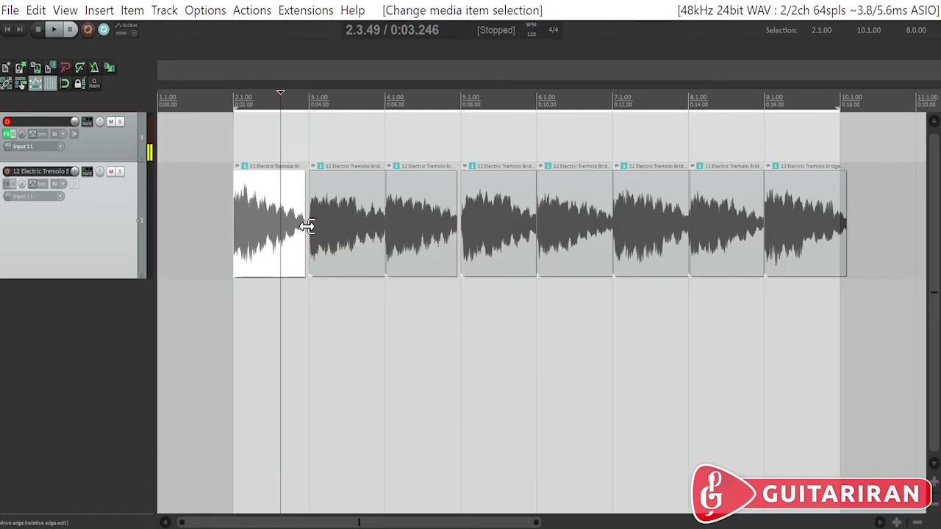
# With snapping enabled, time-stretch the ends of the first, second, third, fifth and sixth items to their next bar lines and play the result
pyautogui.hotkey('alt', 's')
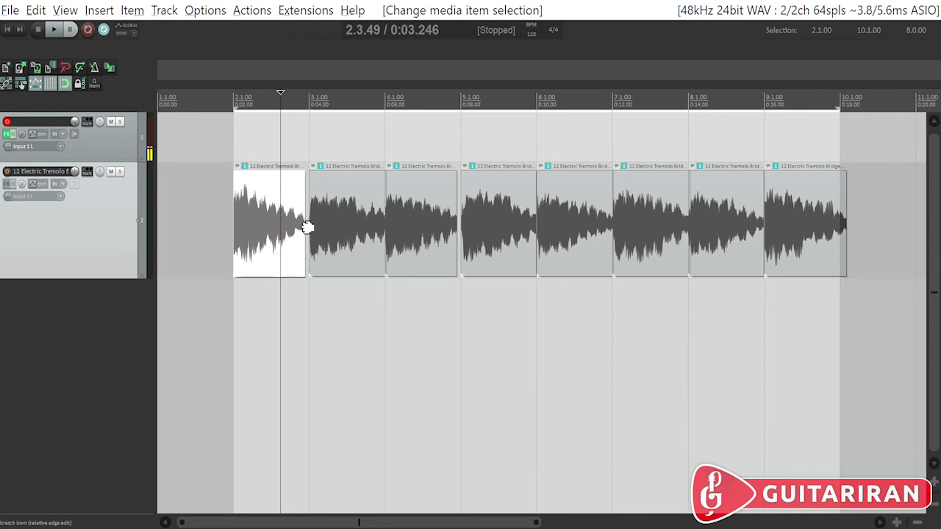
pyautogui.moveTo(305, 225); pyautogui.dragTo(309, 225)
pyautogui.moveTo(457, 216); pyautogui.dragTo(461, 217)
pyautogui.moveTo(538, 220); pyautogui.dragTo(539, 220)
pyautogui.moveTo(612, 221); pyautogui.dragTo(614, 221)
pyautogui.moveTo(687, 211); pyautogui.dragTo(689, 211)
pyautogui.moveTo(763, 216); pyautogui.dragTo(763, 214)
pyautogui.moveTo(385, 235); pyautogui.dragTo(335, 242)
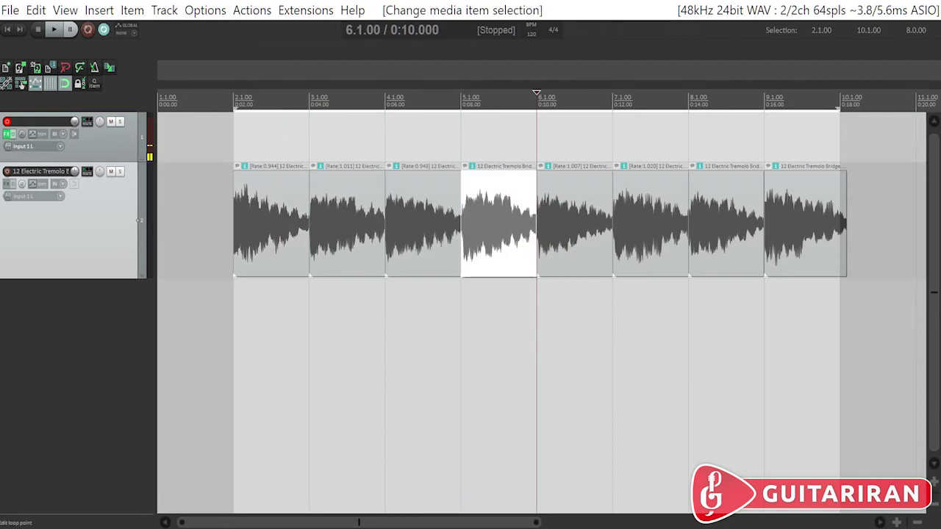
pyautogui.press('space')
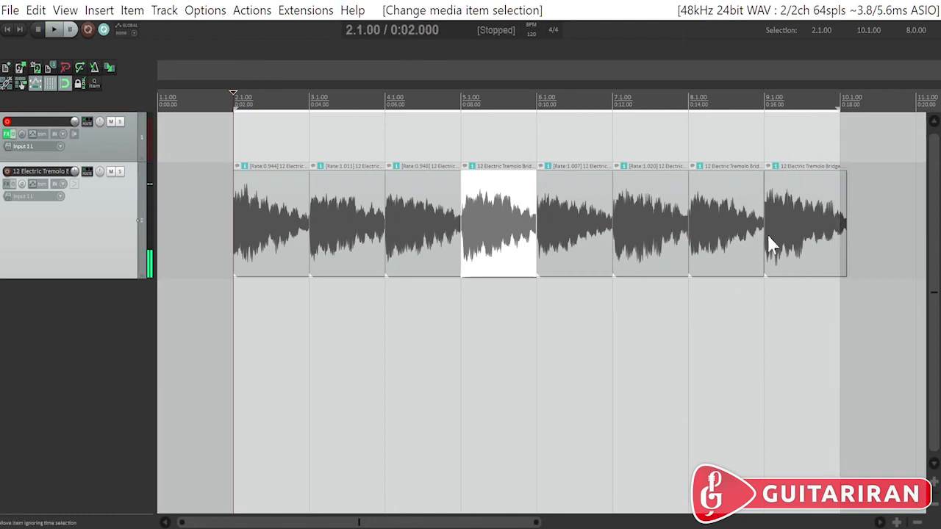
# Time-stretch the last item so that it ends at 10.1.00
pyautogui.moveTo(846, 231); pyautogui.dragTo(839, 231)
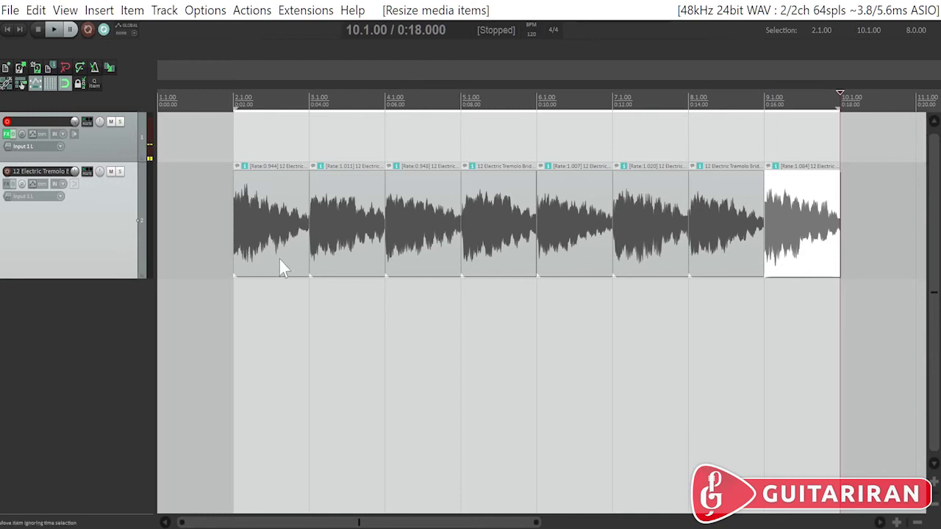
pyautogui.hotkey('ctrl', 'z')
pyautogui.hotkey('ctrl', 'shift', 'z')
# Place the edit cursor at 2.1.00 and select the first item on the audio track
pyautogui.click(232, 99)
pyautogui.scroll(5, 233, 99)
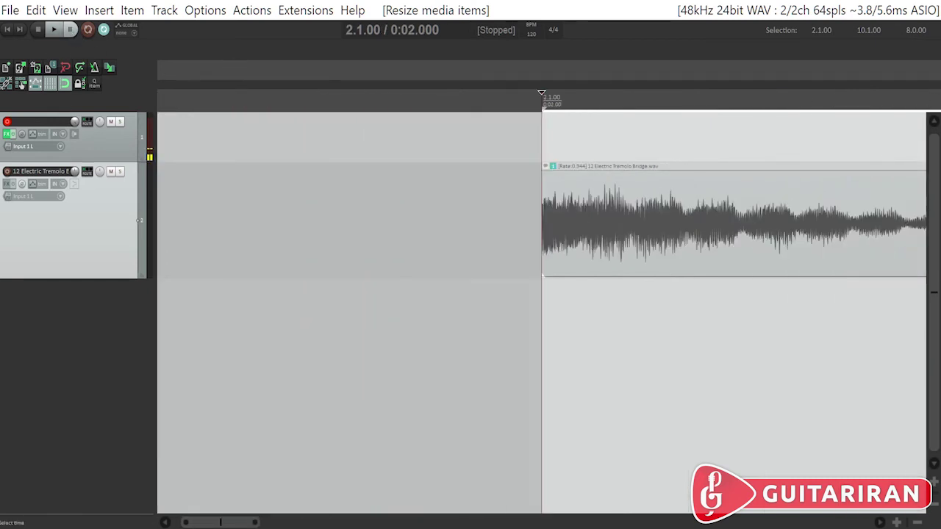
pyautogui.scroll(-3, 499, 220)
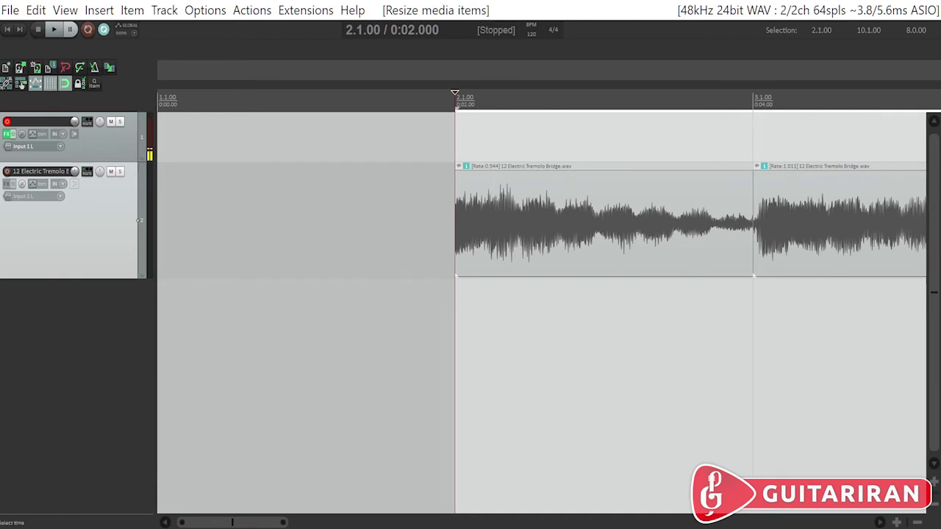
pyautogui.click(508, 200)
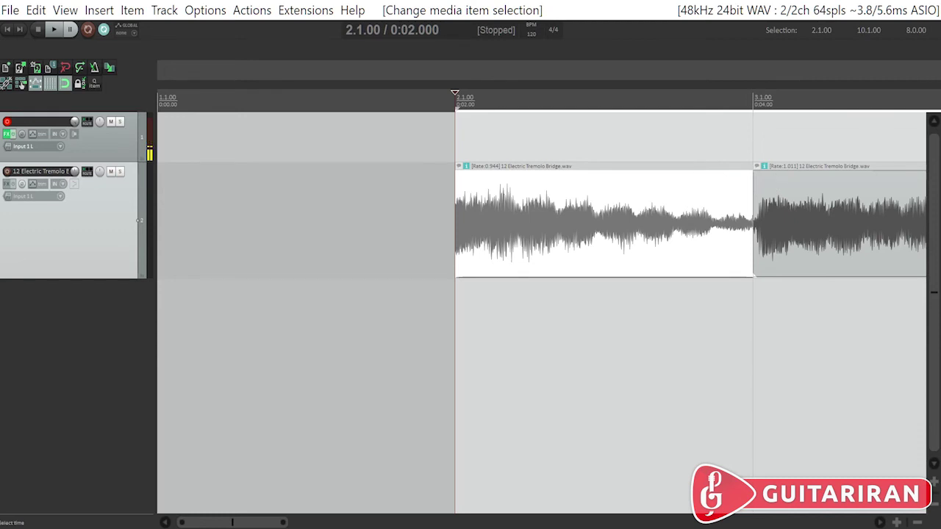
pyautogui.scroll(-4, 808, 208)
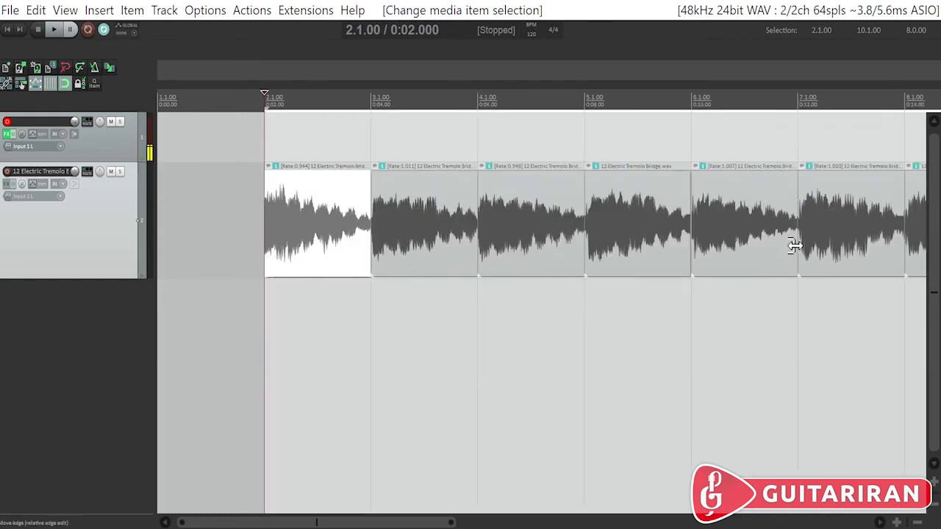
# Reselect the first item on the audio track and return the edit cursor to 2.1.00
pyautogui.click(617, 209)
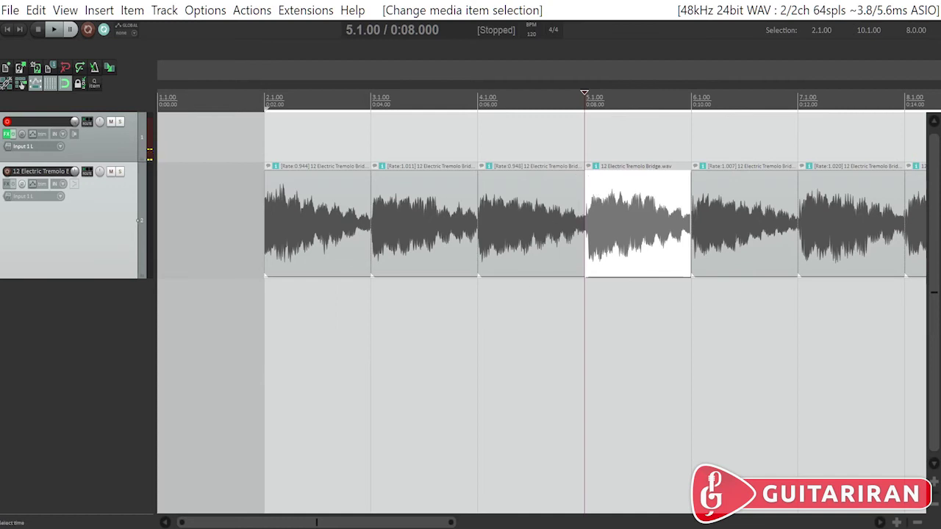
pyautogui.scroll(2, 311, 230)
pyautogui.scroll(-2, 312, 230)
pyautogui.click(279, 208)
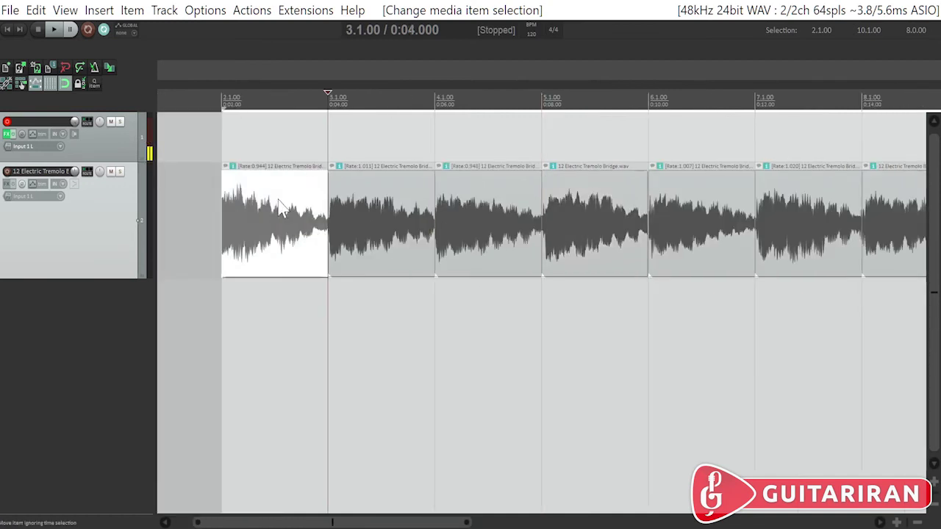
pyautogui.click(221, 95)
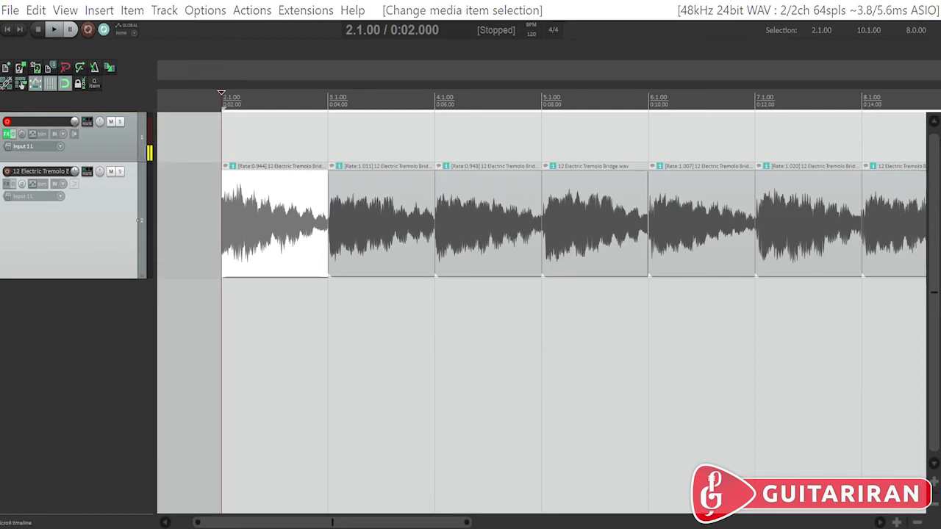
# Open the first item's properties, enlarge the dialog and review the available item mix behavior options
pyautogui.press('F2')
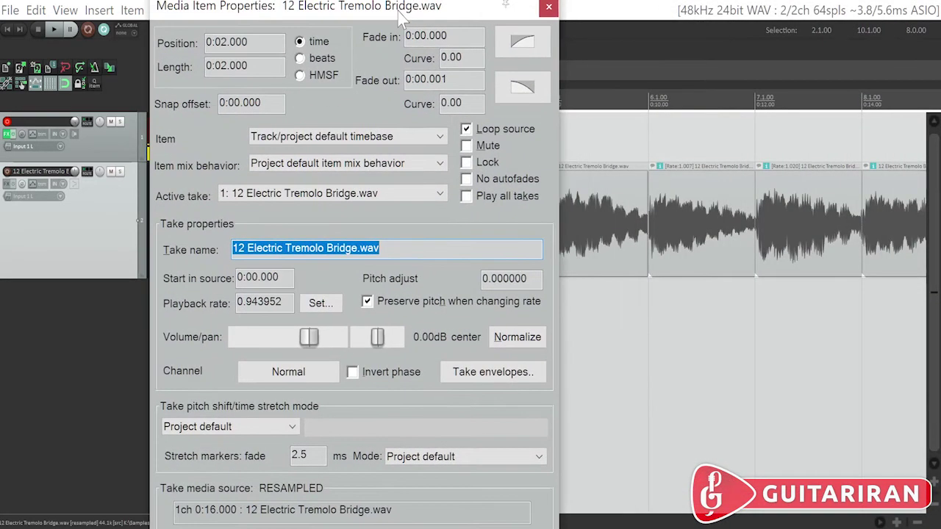
pyautogui.click(556, 9)
pyautogui.press('F2')
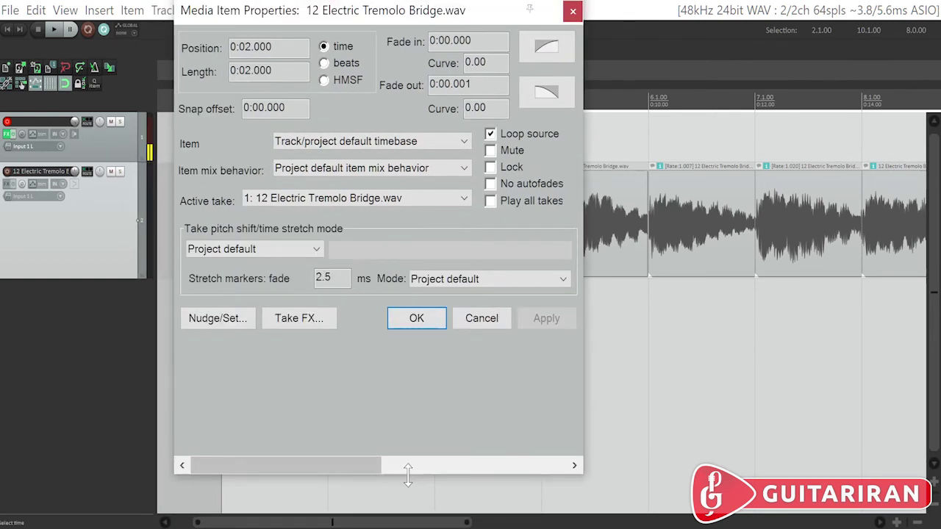
pyautogui.moveTo(410, 470); pyautogui.dragTo(411, 512)
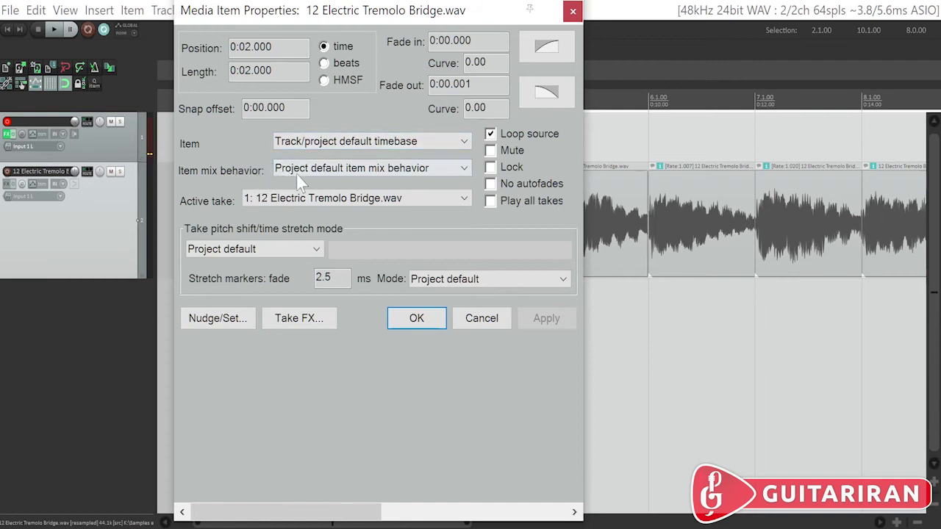
pyautogui.click(369, 169)
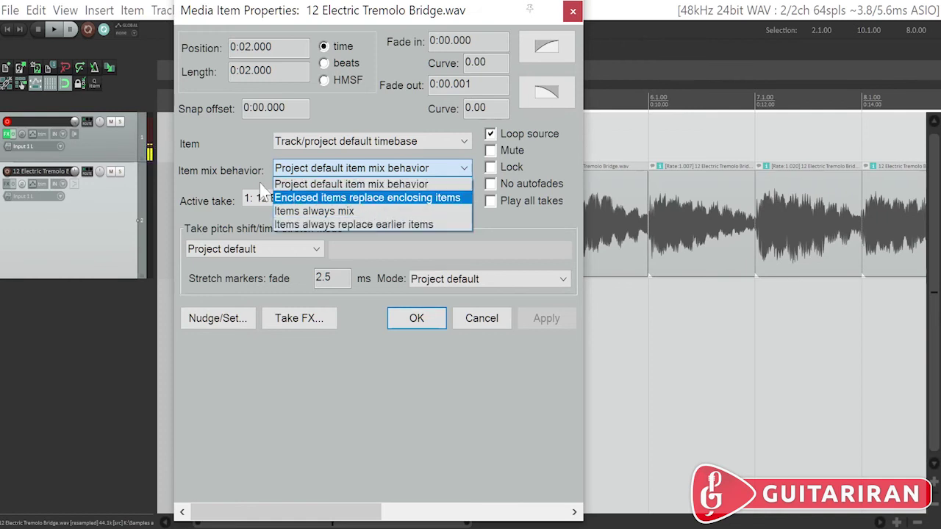
pyautogui.click(245, 141)
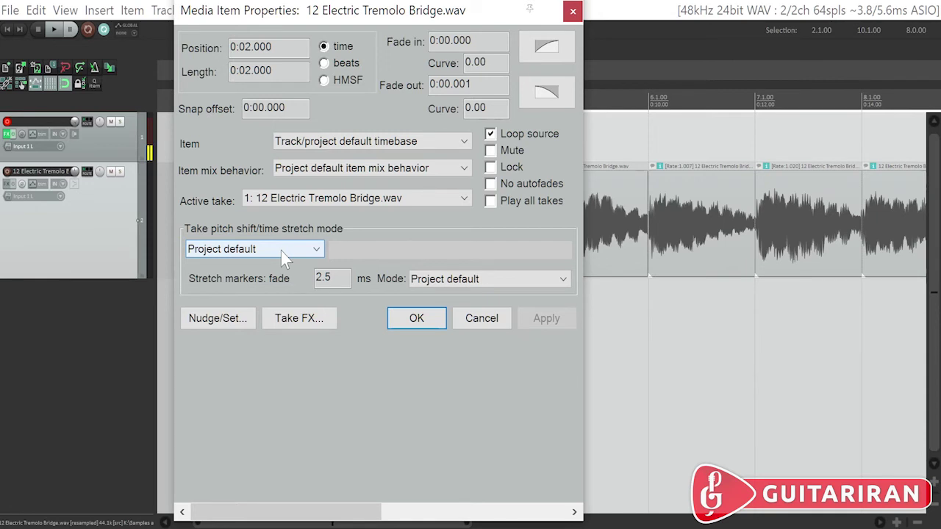
# Review the pitch shift/time stretch modes and the take properties of the first item, and close its properties
pyautogui.click(251, 253)
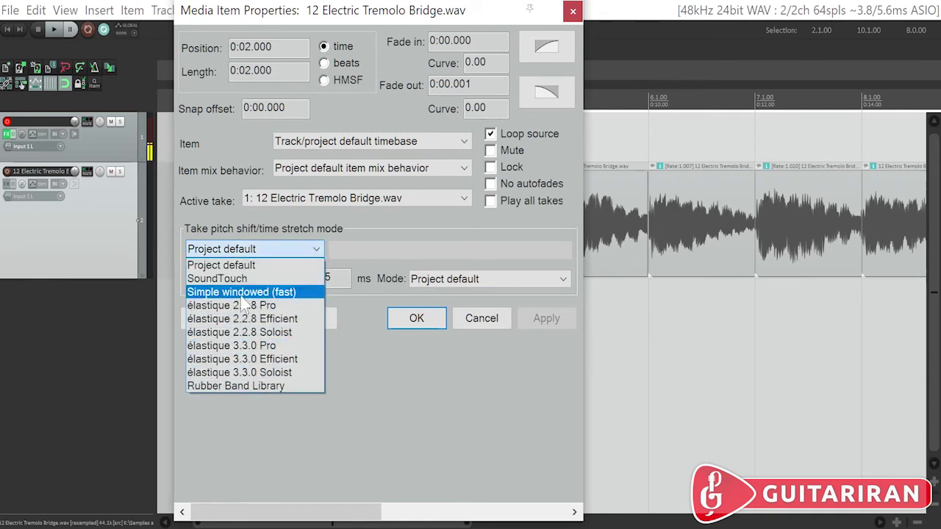
pyautogui.click(335, 231)
pyautogui.moveTo(336, 522); pyautogui.dragTo(521, 522)
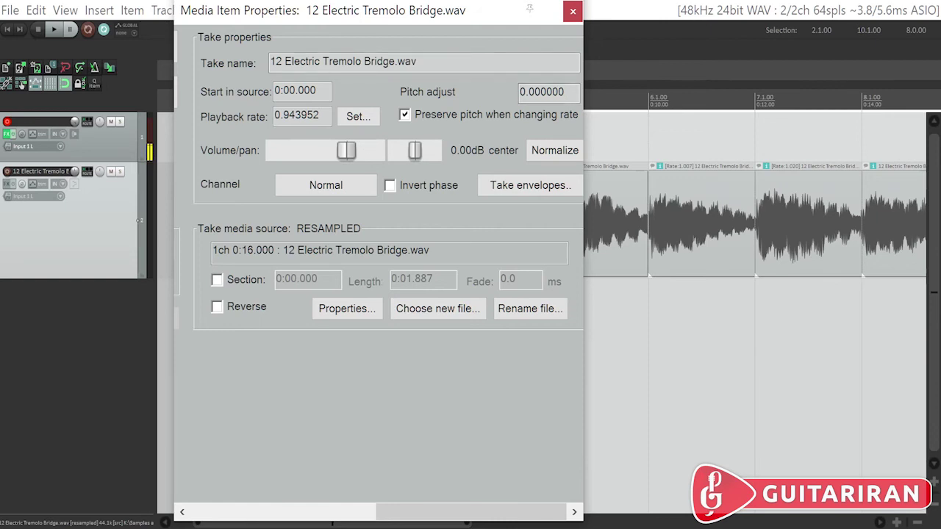
pyautogui.click(573, 10)
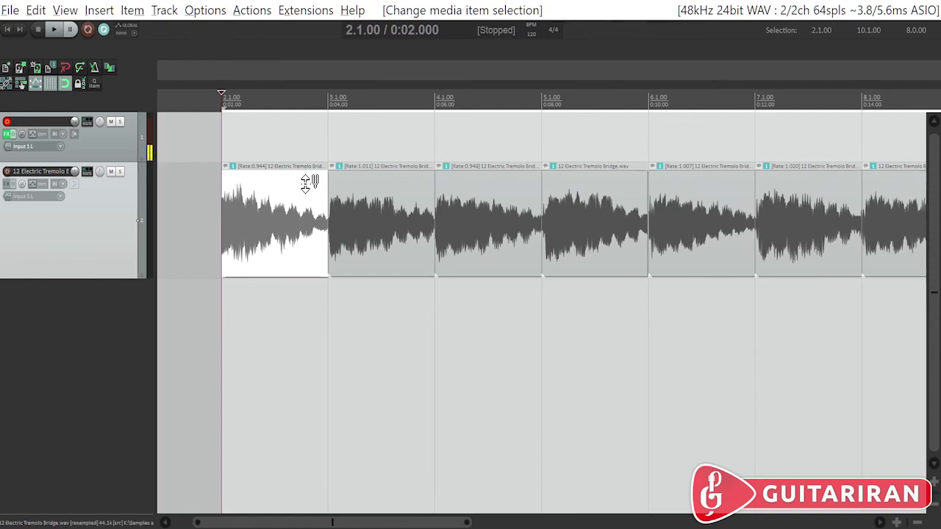
# Try raising the first item's pitch by 3 semitones, play it and undo the pitch change
pyautogui.moveTo(289, 247); pyautogui.dragTo(248, 214)
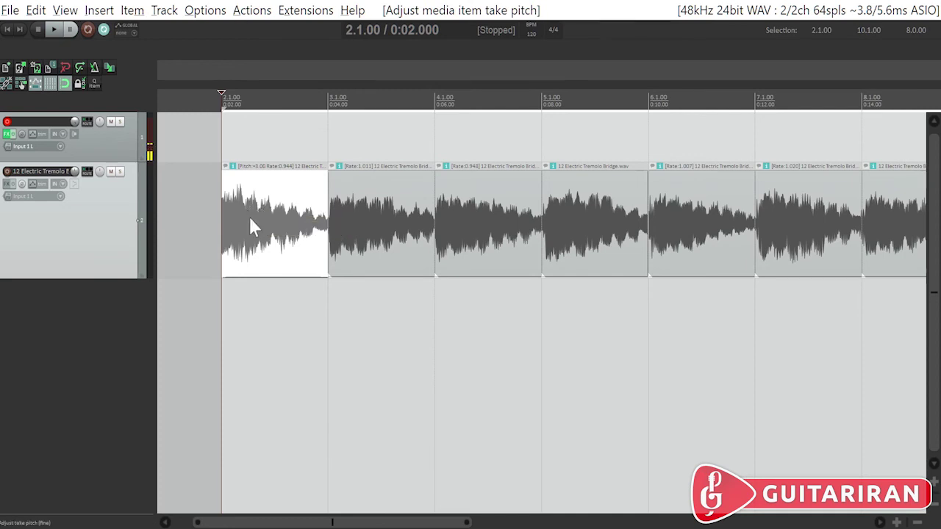
pyautogui.press('space')
pyautogui.hotkey('ctrl', 'z')
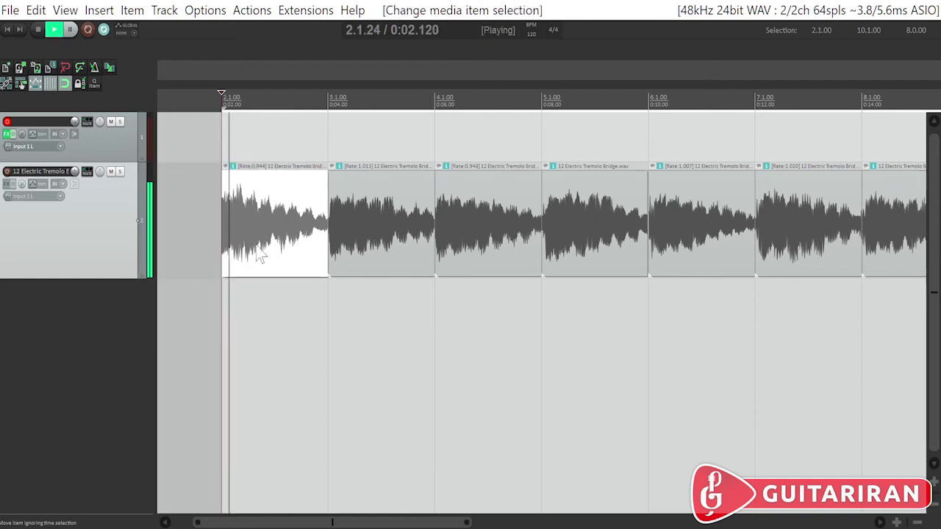
pyautogui.press('space')
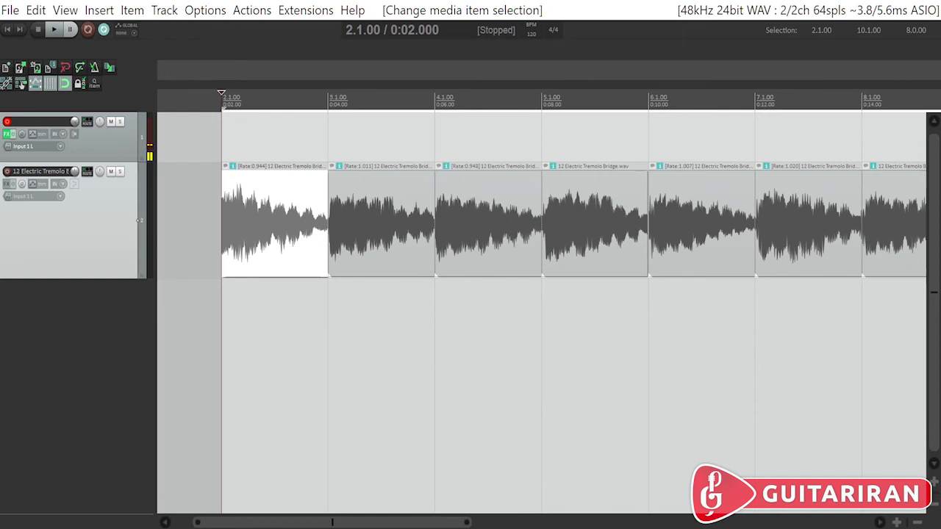
# Look up the +1 semitone and -1 semitone custom actions in the action list by filtering for + and -
pyautogui.click(252, 11)
pyautogui.click(283, 26)
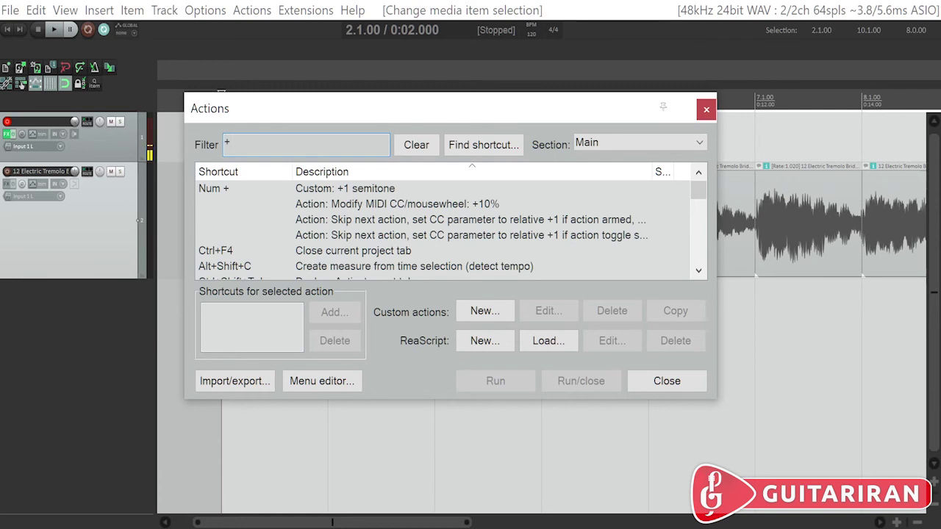
pyautogui.write('-')
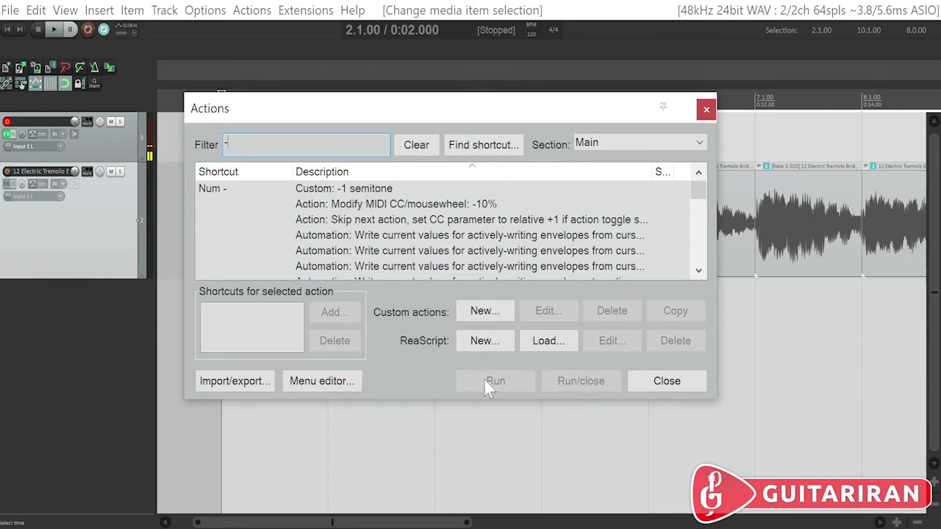
pyautogui.click(664, 384)
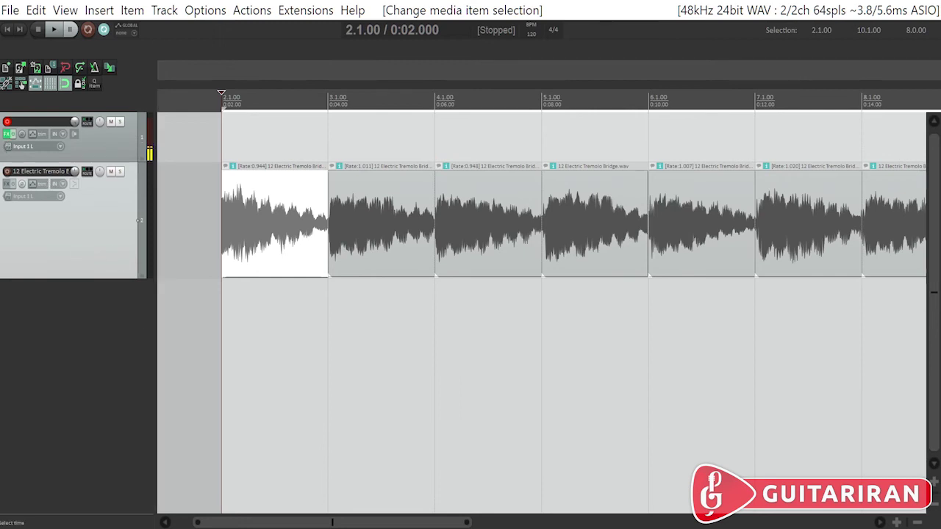
# Lower the second item's pitch by 4 semitones and play the items from 2.1.00
pyautogui.press('space')
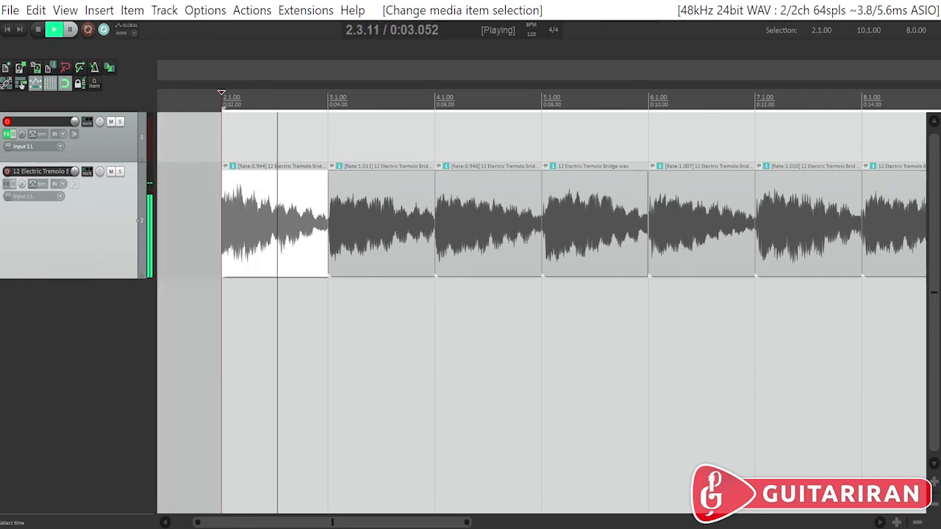
pyautogui.press('space')
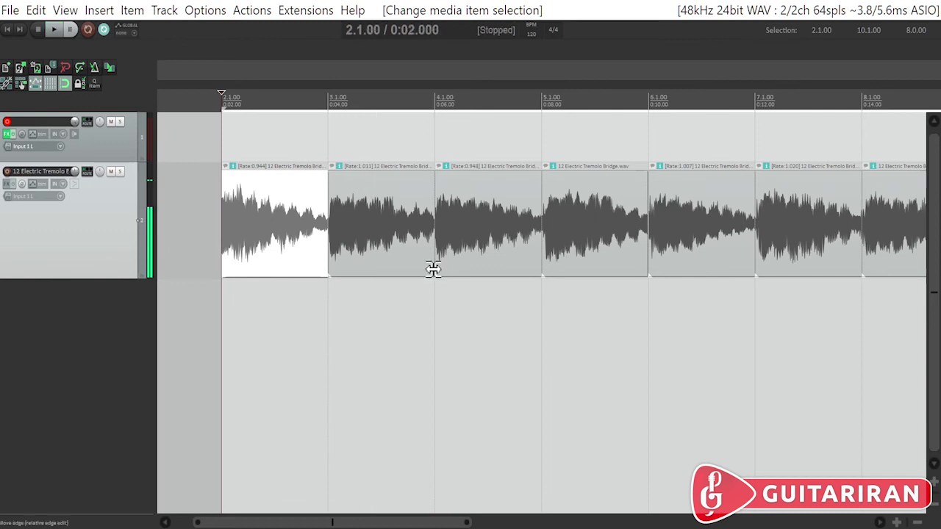
pyautogui.click(403, 202)
pyautogui.click(435, 99)
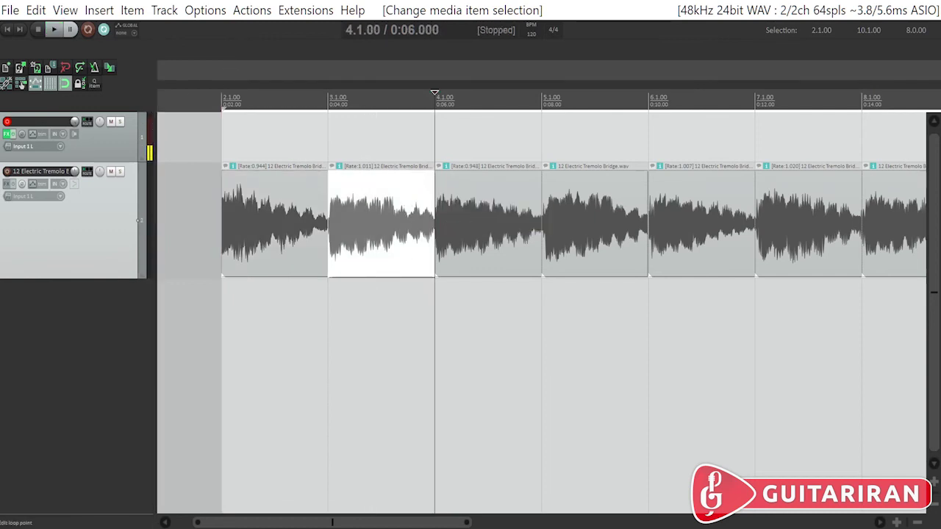
pyautogui.press('KP_3')
pyautogui.press('KP_3')
pyautogui.press('KP_3')
pyautogui.press('KP_3')
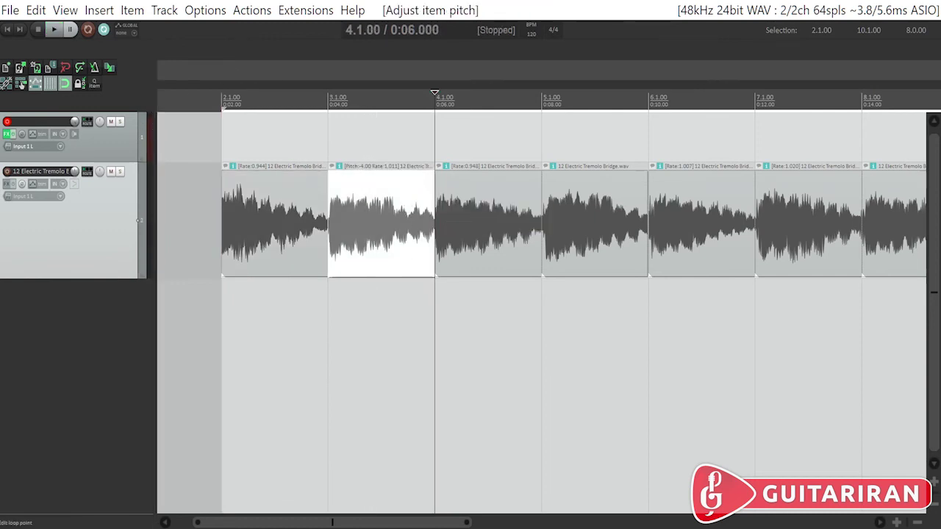
pyautogui.press('space')
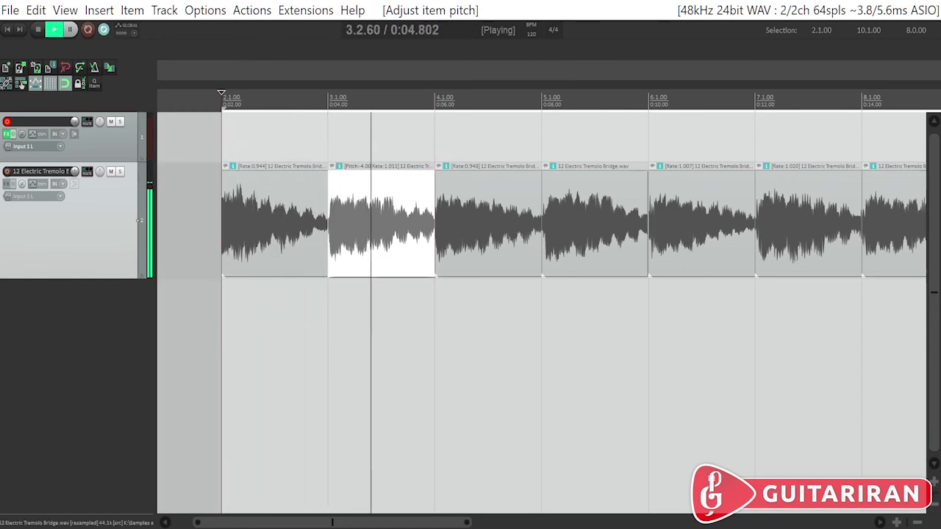
pyautogui.press('space')
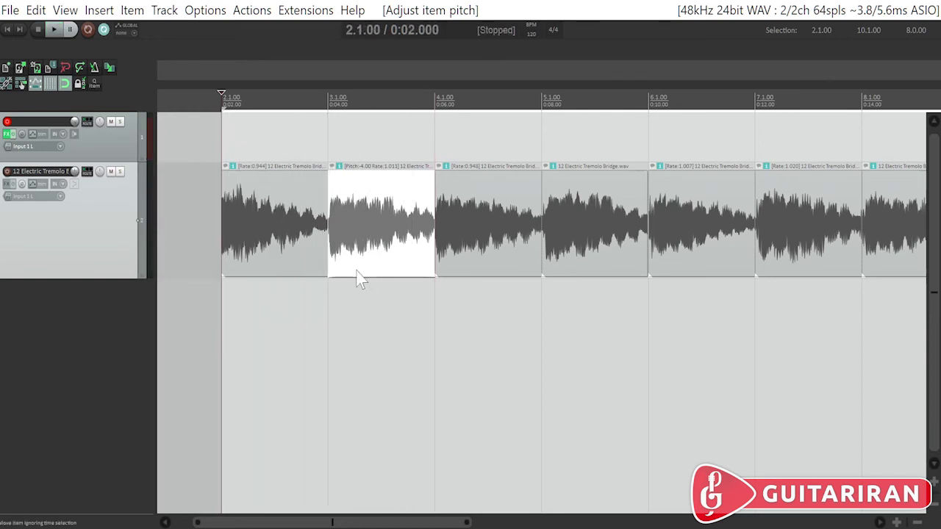
# Set the second item's pitch to +2 semitones and the fourth item's pitch to -4 semitones
pyautogui.press('KP_9')
pyautogui.press('KP_9')
pyautogui.press('KP_9')
pyautogui.press('space')
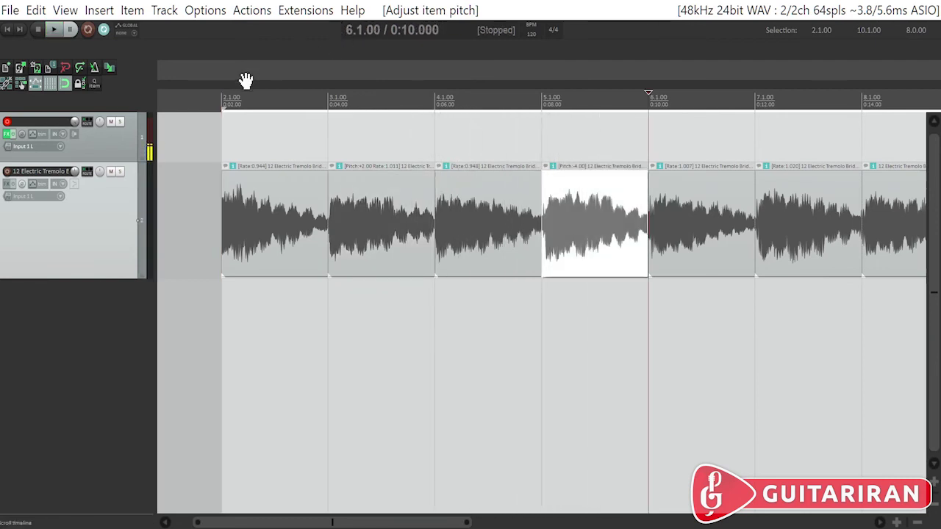
# Play the items from 2.1.00 while trying the fourth item's pitch at -3 and +5 semitones
pyautogui.press('space')
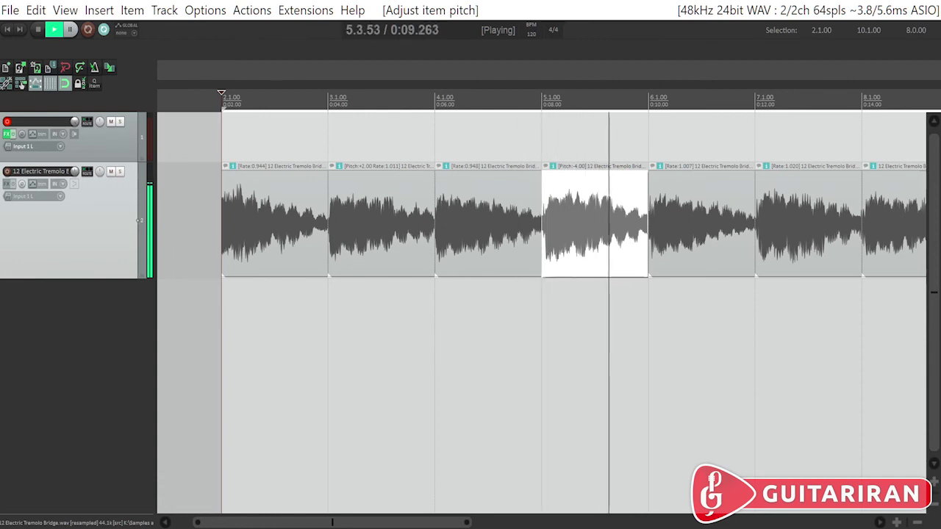
pyautogui.press('space')
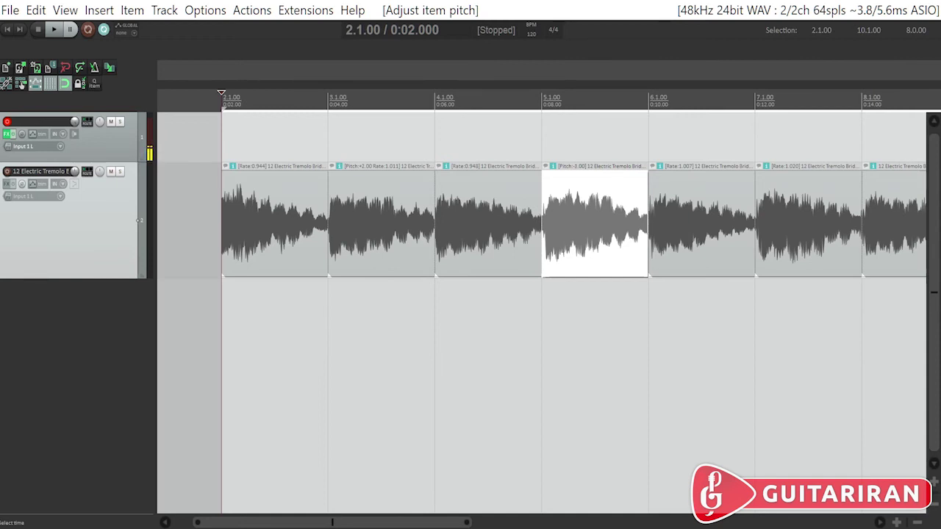
pyautogui.press('space')
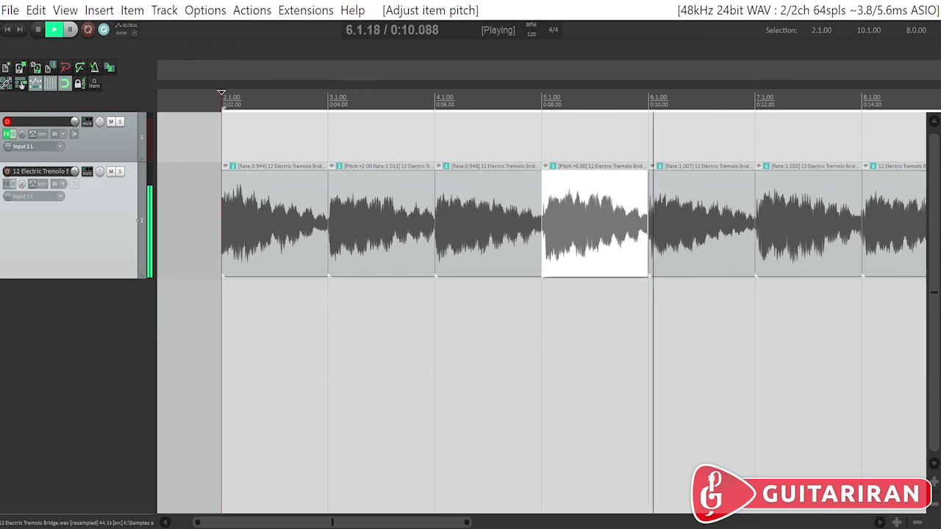
pyautogui.press('space')
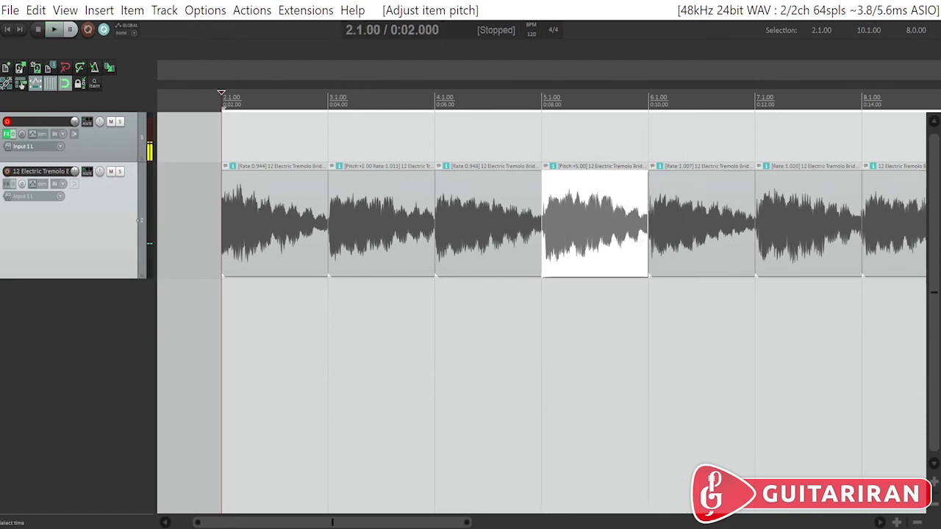
# Reset the fourth and second items to their original pitch
pyautogui.scroll(-2, 317, 224)
pyautogui.scroll(1, 317, 226)
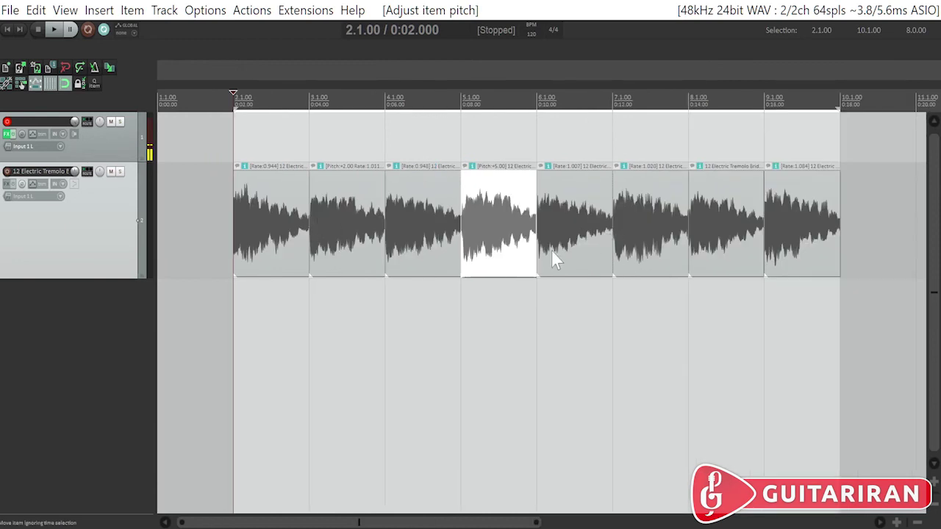
pyautogui.hotkey('shift', '9')
pyautogui.hotkey('shift', '9')
pyautogui.hotkey('shift', '9')
pyautogui.click(345, 238)
pyautogui.hotkey('shift', '9')
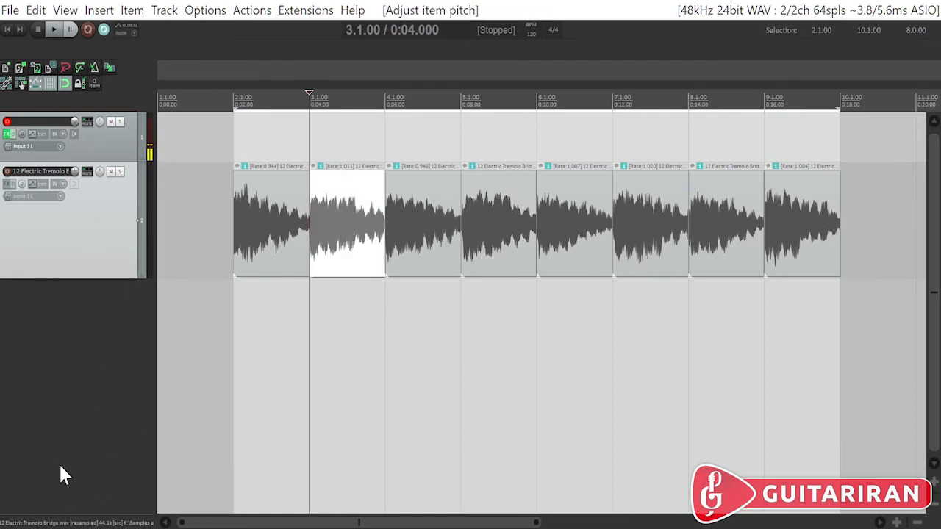
# Insert 12 Bass Bridge.wav on a new track below the guitar, starting at 2.1.00, and play both tracks from there
pyautogui.hotkey('ctrl', 'alt', 'x')
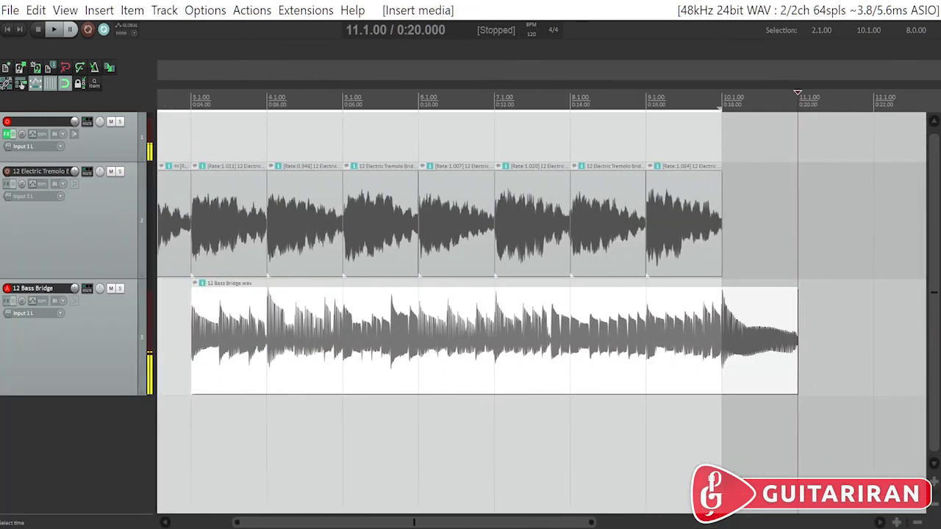
pyautogui.hscroll(-2, 504, 323)
pyautogui.moveTo(597, 316); pyautogui.dragTo(529, 335)
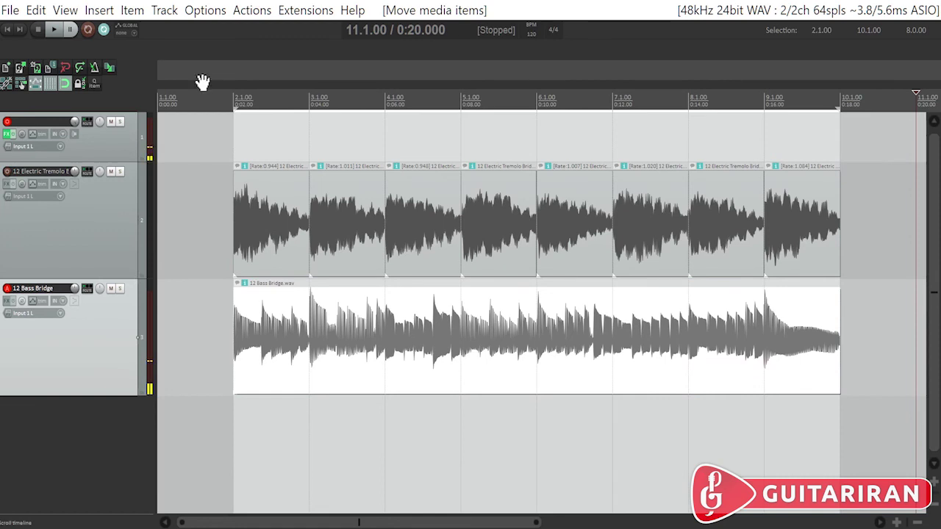
pyautogui.click(233, 99)
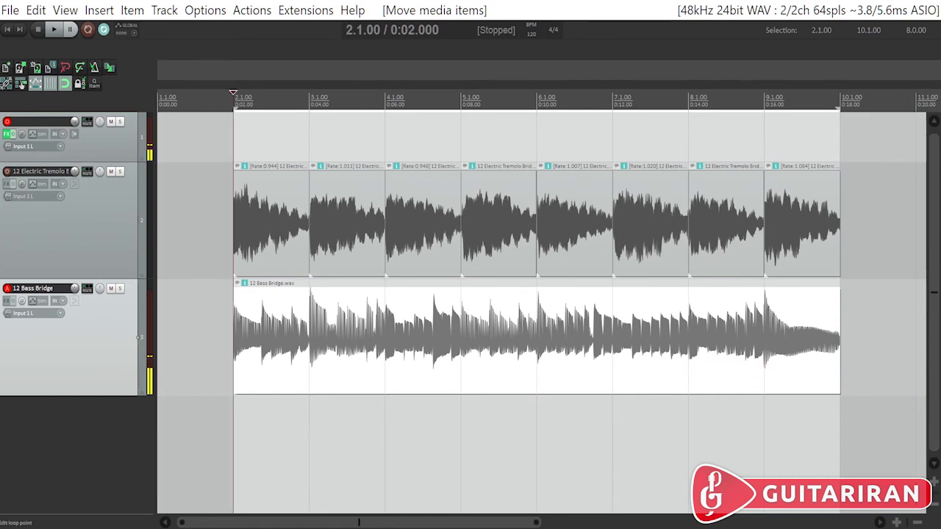
pyautogui.press('space')
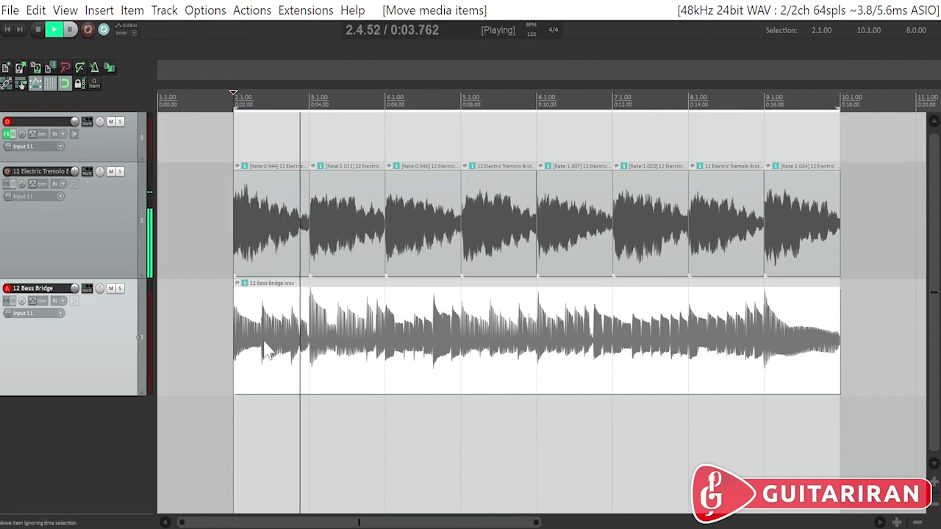
pyautogui.press('space')
# Split the bass item at 3.1.00 and 4.1.00
pyautogui.click(310, 346)
pyautogui.press('s')
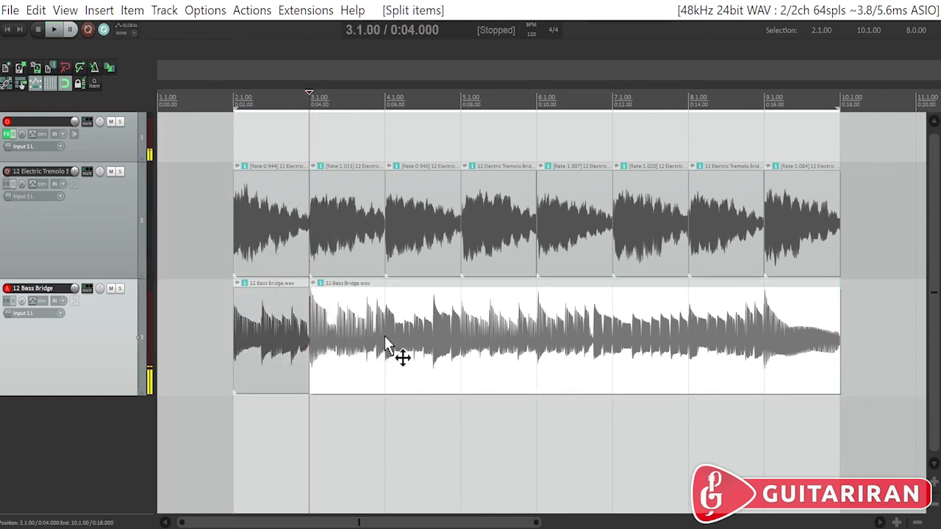
pyautogui.click(384, 346)
pyautogui.press('s')
# Set the second bass item's pitch to +6 semitones and play the tracks from 2.1.00
pyautogui.click(271, 354)
pyautogui.click(319, 347)
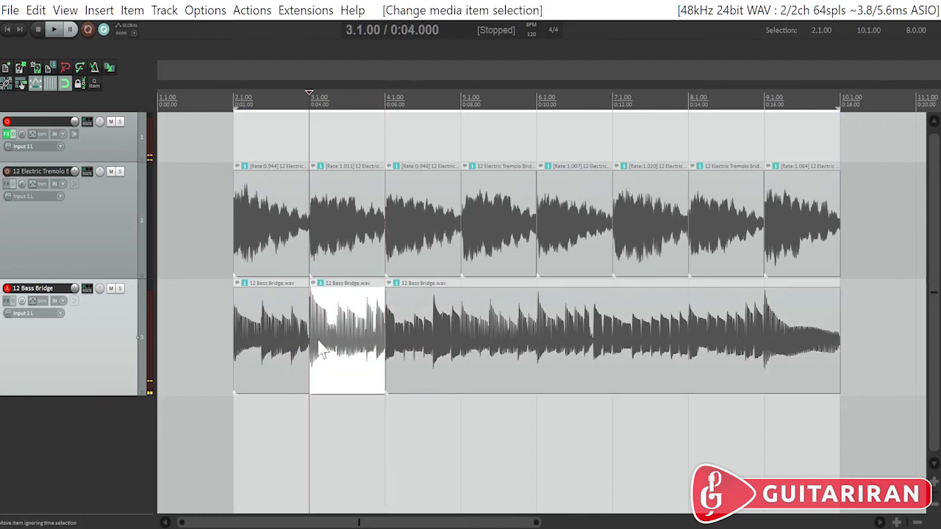
pyautogui.hotkey('shift', '9')
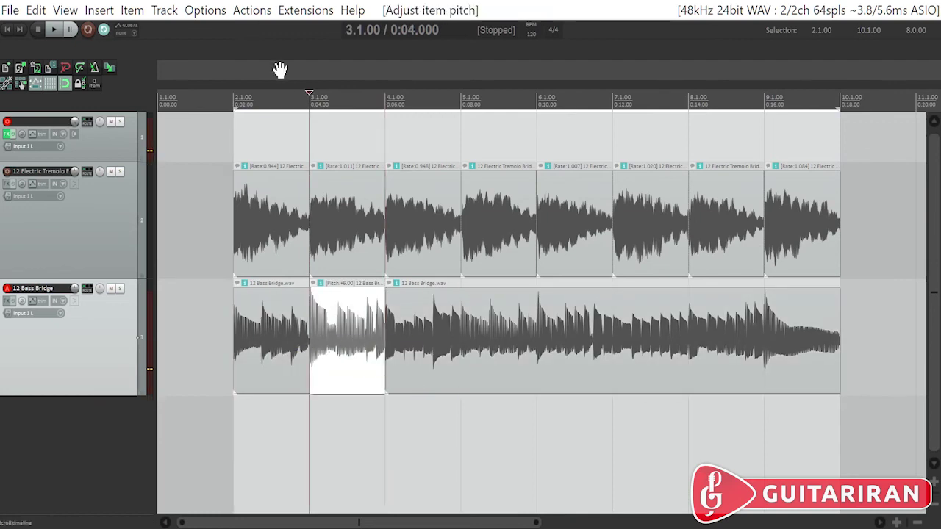
pyautogui.click(233, 105)
pyautogui.press('space')
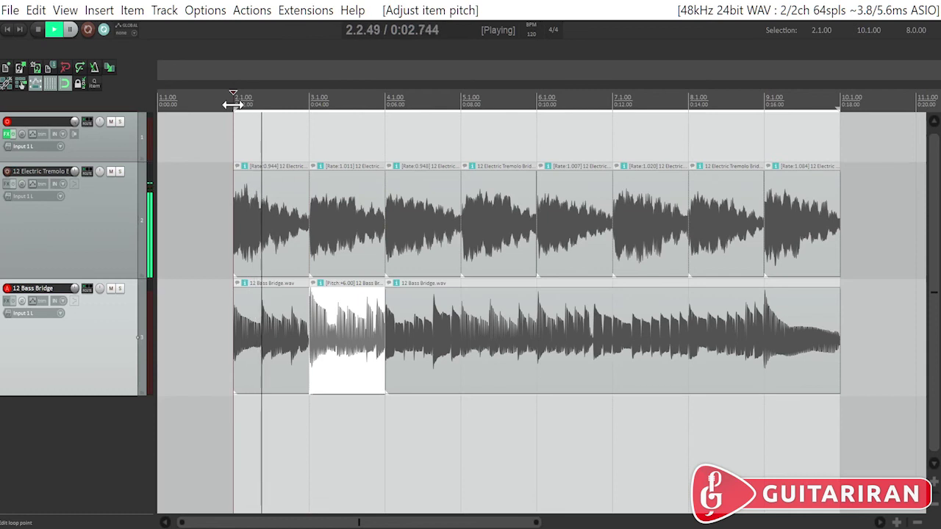
pyautogui.press('space')
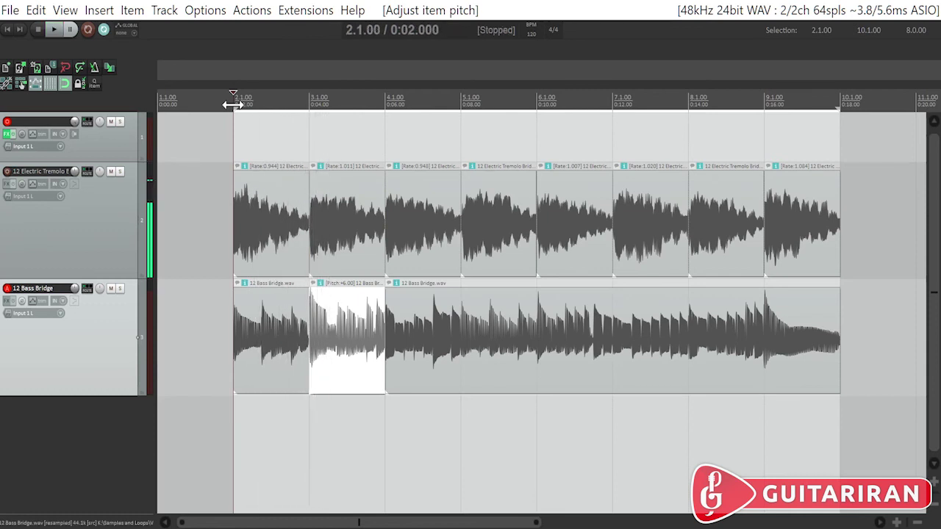
# Try several other pitch shifts, up and down, on the second bass item, playing from 2.1.00 after each change
pyautogui.press('space')
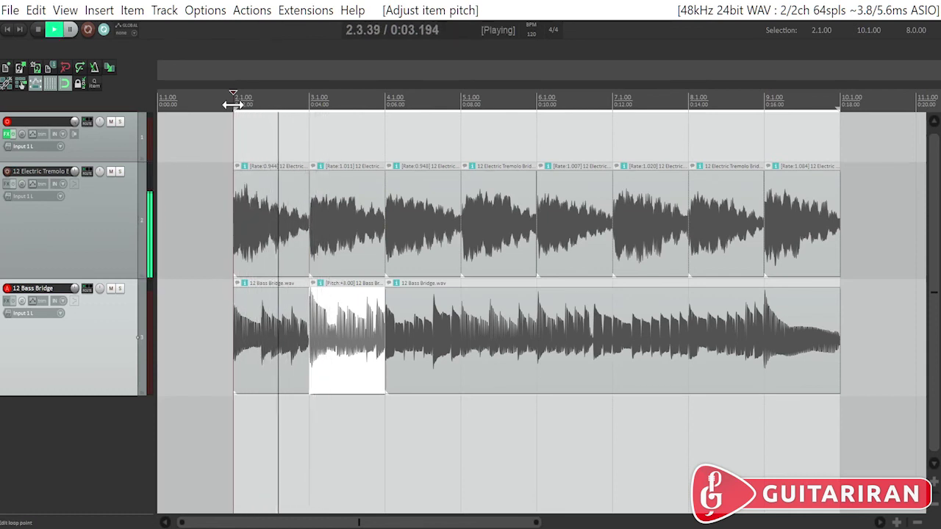
pyautogui.press('space')
pyautogui.press('KP_9')
pyautogui.press('KP_9')
pyautogui.press('space')
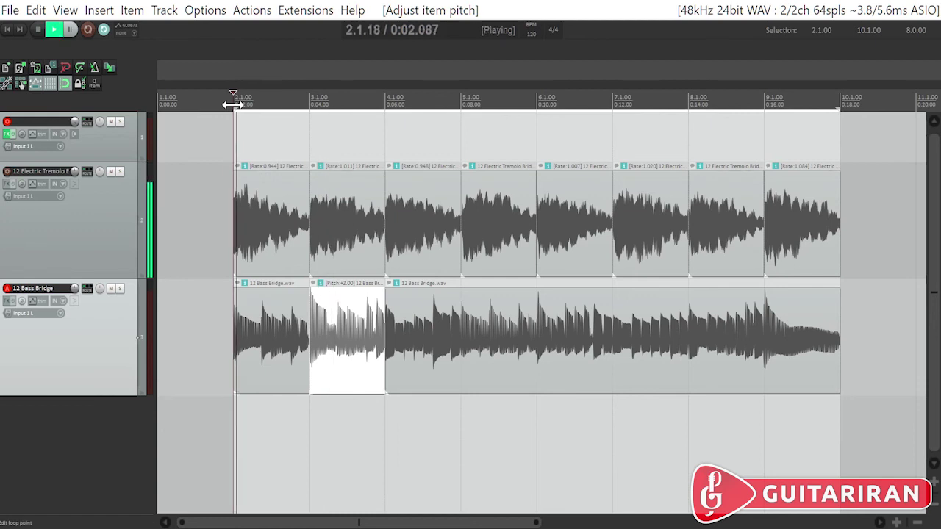
pyautogui.press('space')
pyautogui.press('KP_3')
pyautogui.press('KP_3')
pyautogui.press('KP_3')
pyautogui.press('space')
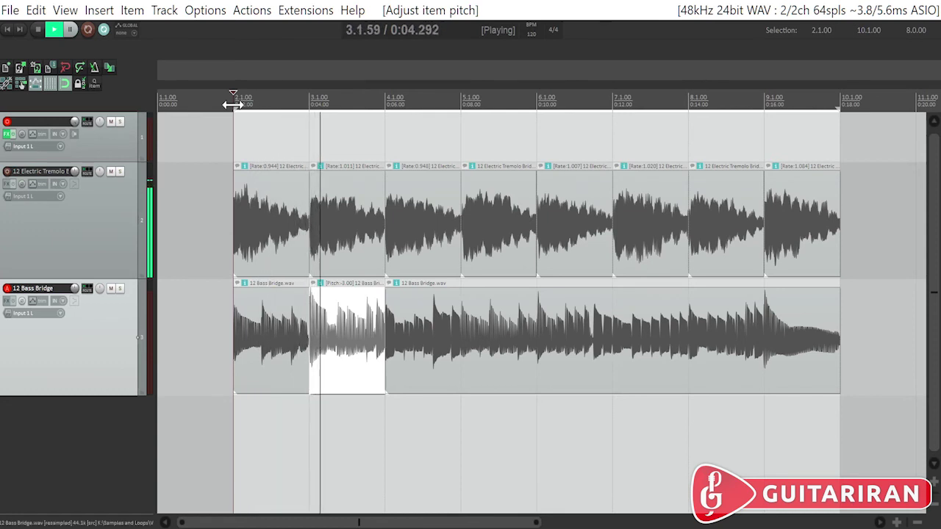
# Set the second bass item's pitch to +7 semitones, checking it with guitar and bass soloed, and clear the solos
pyautogui.press('space')
pyautogui.press('space')
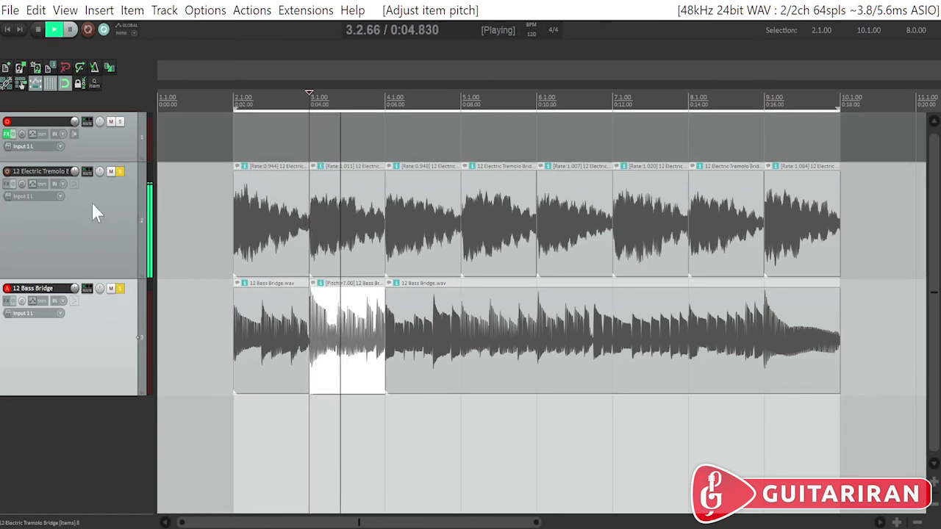
pyautogui.press('space')
pyautogui.hotkey('ctrl', 'alt', 'F10')
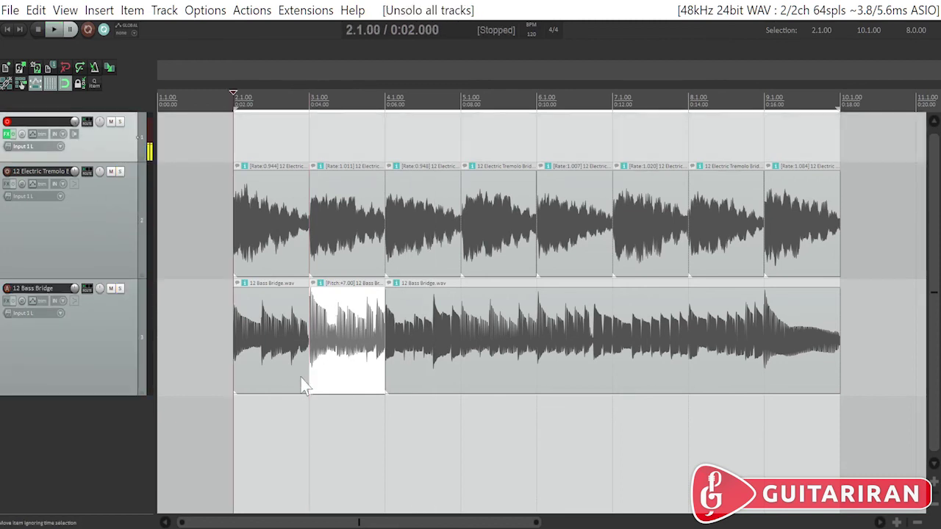
# Play guitar and bass together from 2.1.00 to hear the shifted bass item in context
pyautogui.press('space')
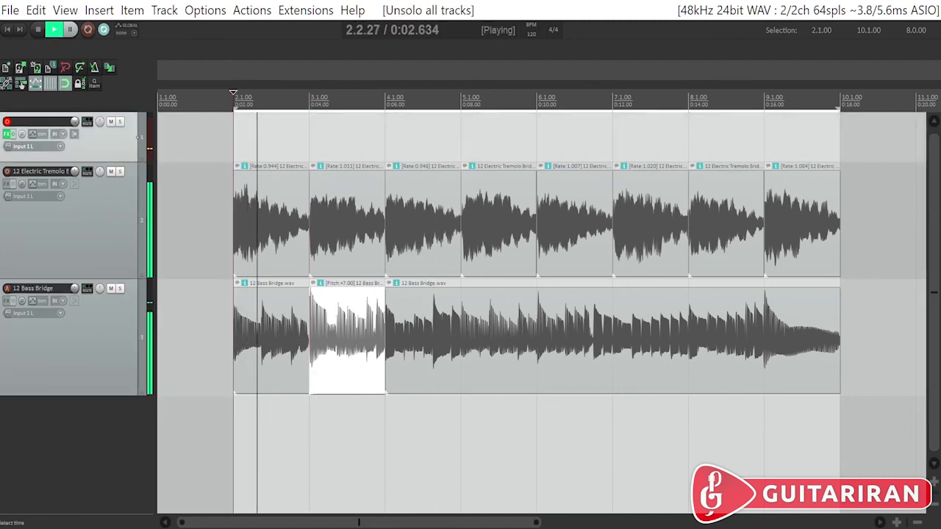
pyautogui.moveTo(323, 525)
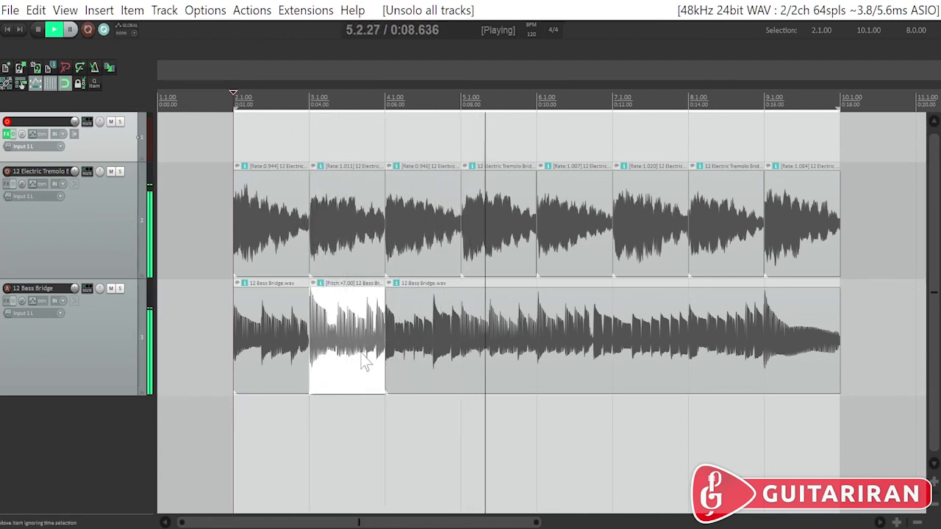
pyautogui.press('space')
# Select the remaining long bass item and set the grid line spacing to 1/2
pyautogui.click(499, 327)
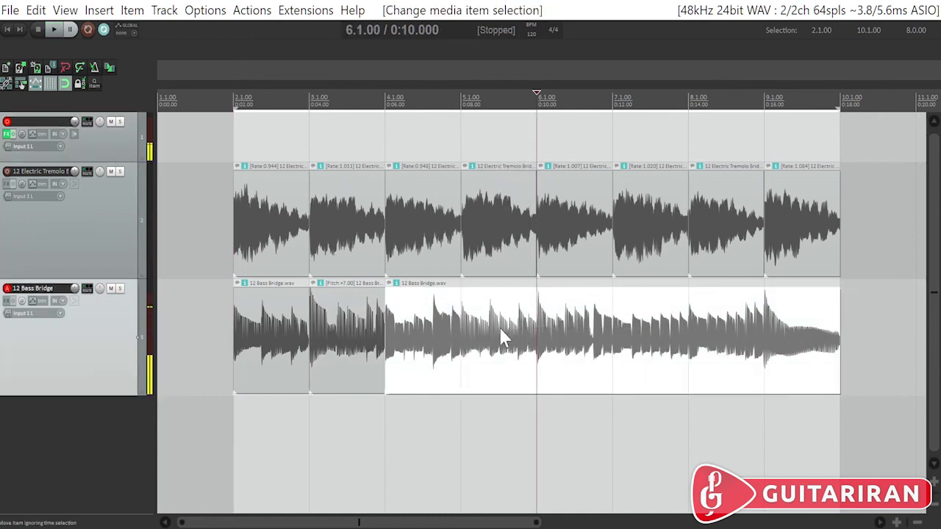
pyautogui.rightClick(64, 83)
pyautogui.write('/2')
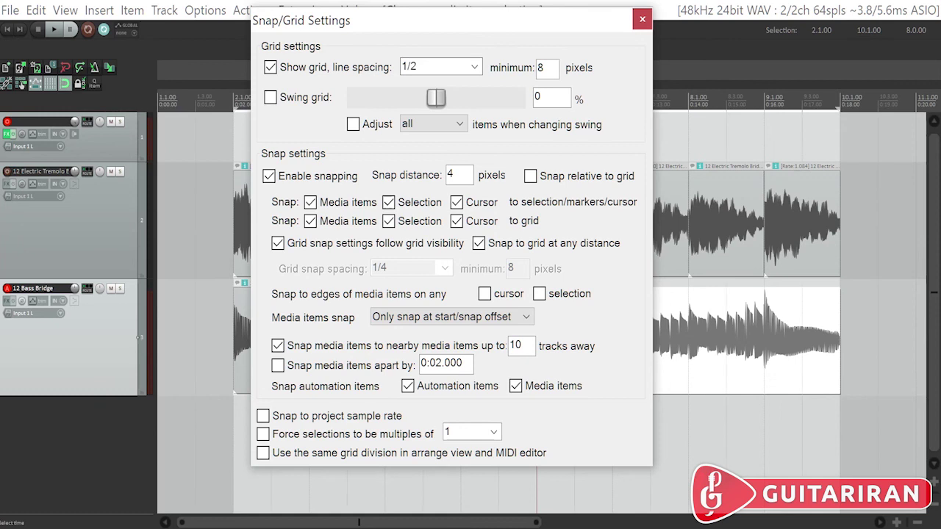
pyautogui.click(641, 20)
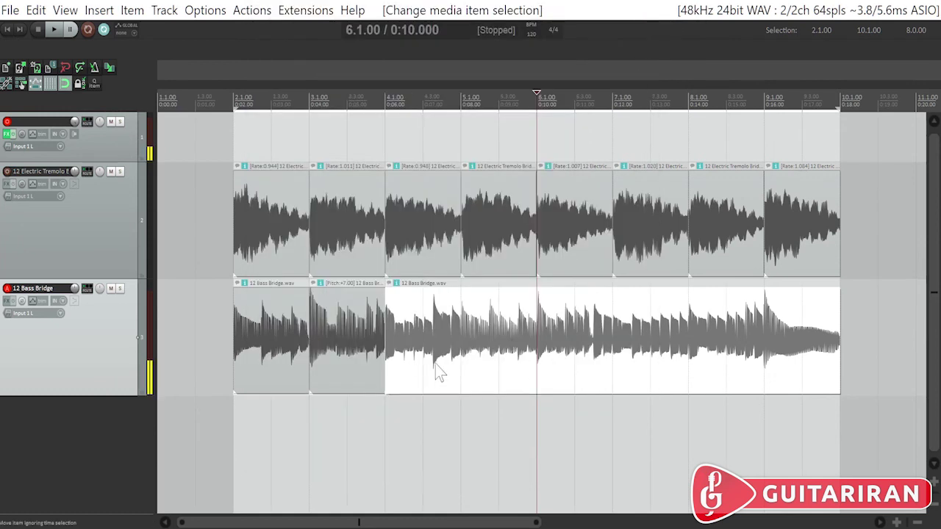
# Split the long bass item at 5.3.00 and 6.1.00
pyautogui.click(499, 367)
pyautogui.press('s')
pyautogui.click(535, 360)
pyautogui.press('s')
# Raise the bass item between 5.3.00 and 6.1.00 by one semitone and play from 5.1.00
pyautogui.click(509, 353)
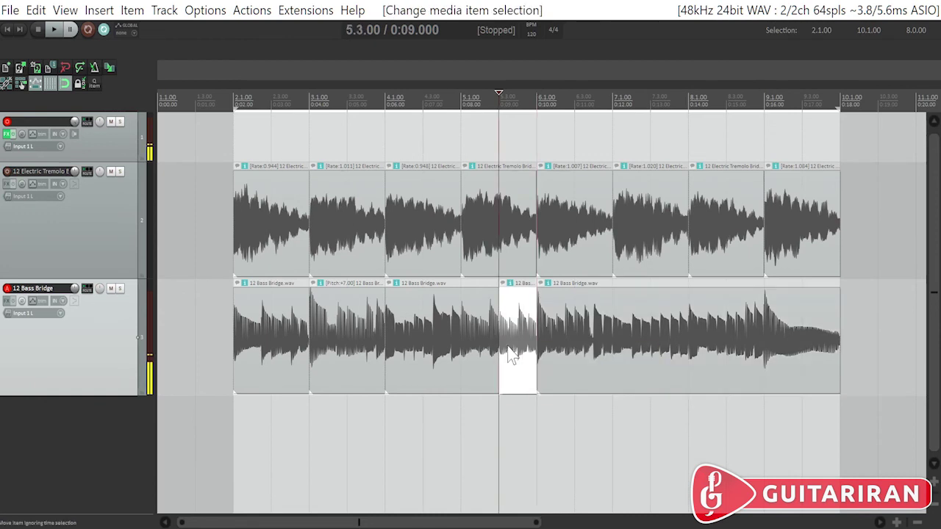
pyautogui.press('KP_9')
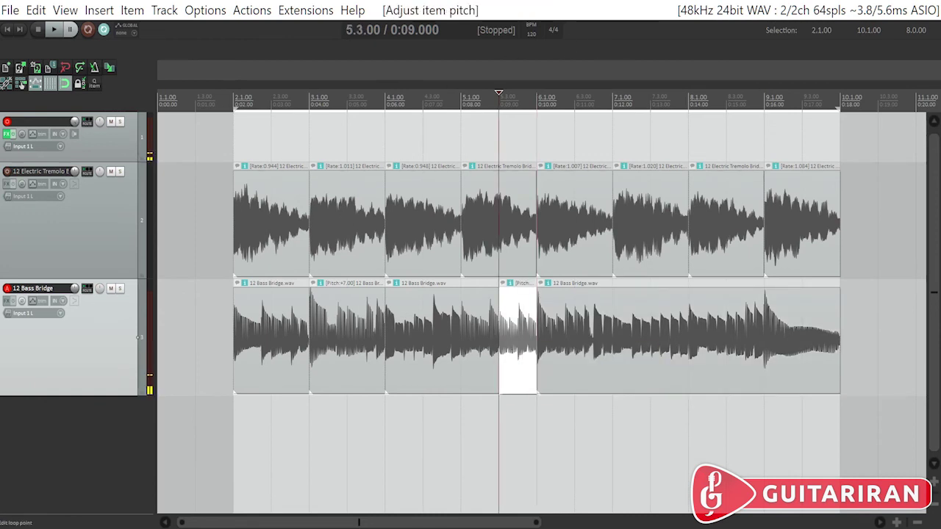
pyautogui.click(461, 100)
pyautogui.press('space')
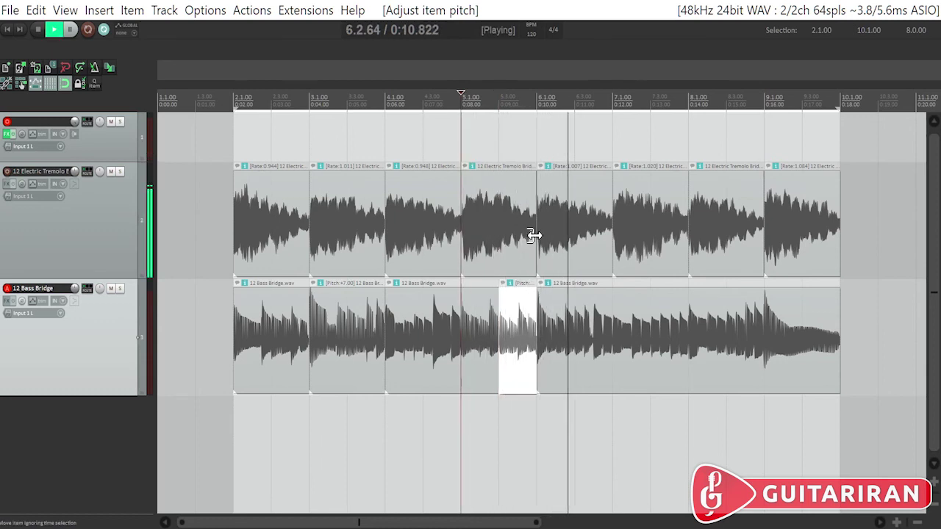
pyautogui.press('space')
# Split the guitar item at 5.3.00, raise its second half by one semitone and play from 5.1.00
pyautogui.click(499, 229)
pyautogui.press('s')
pyautogui.click(461, 99)
pyautogui.press('space')
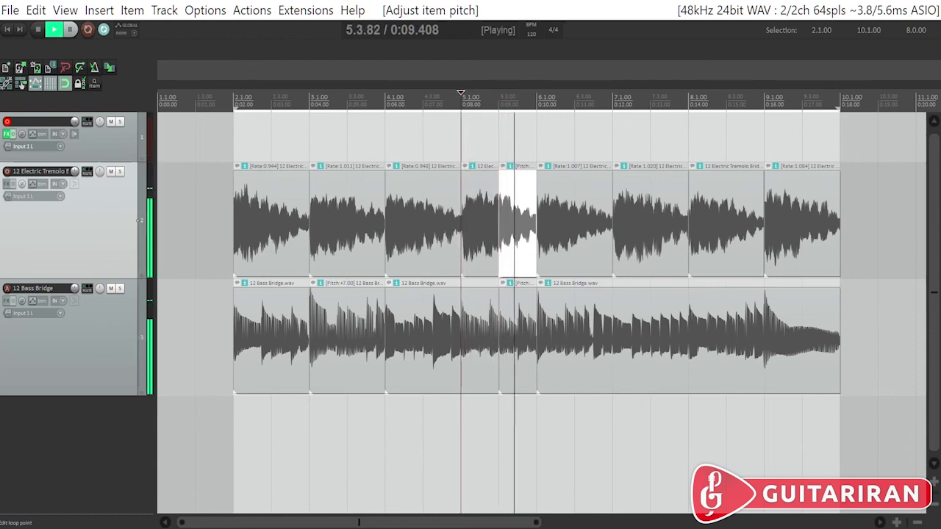
pyautogui.press('space')
# Enable automatic crossfading and shift the guitar split at 5.3.00 slightly later so the two items crossfade
pyautogui.click(499, 250)
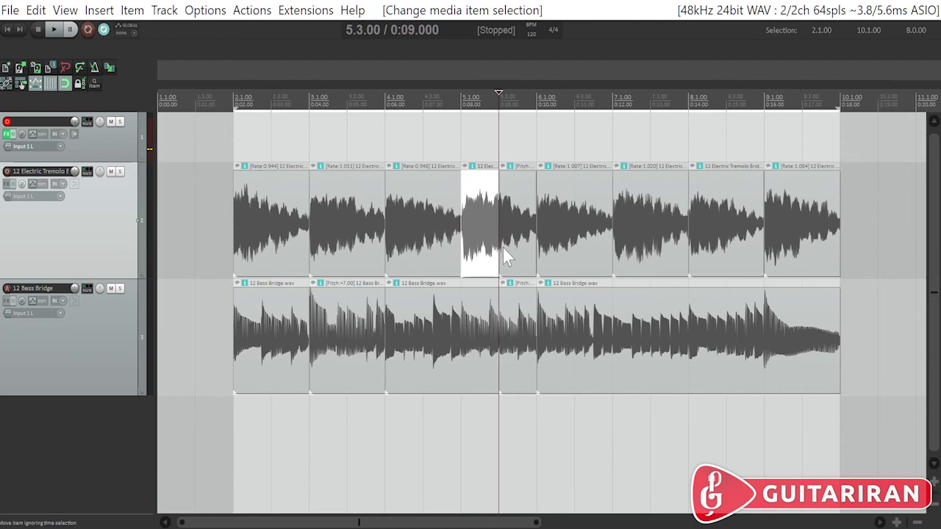
pyautogui.click(504, 250)
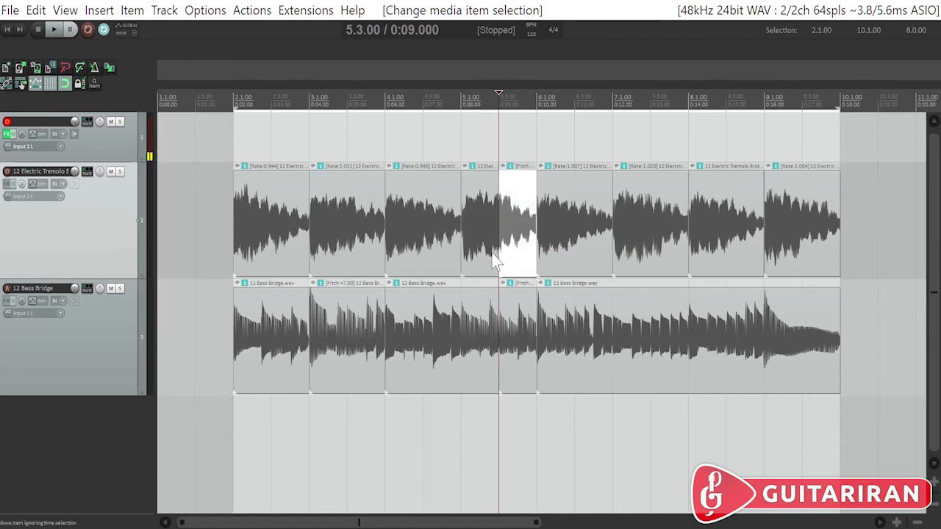
pyautogui.moveTo(493, 250); pyautogui.dragTo(499, 252)
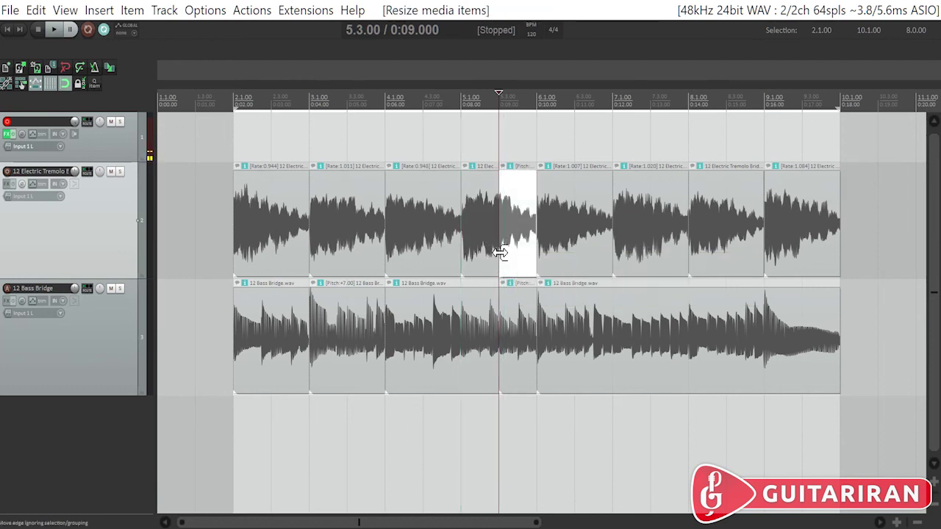
pyautogui.click(109, 67)
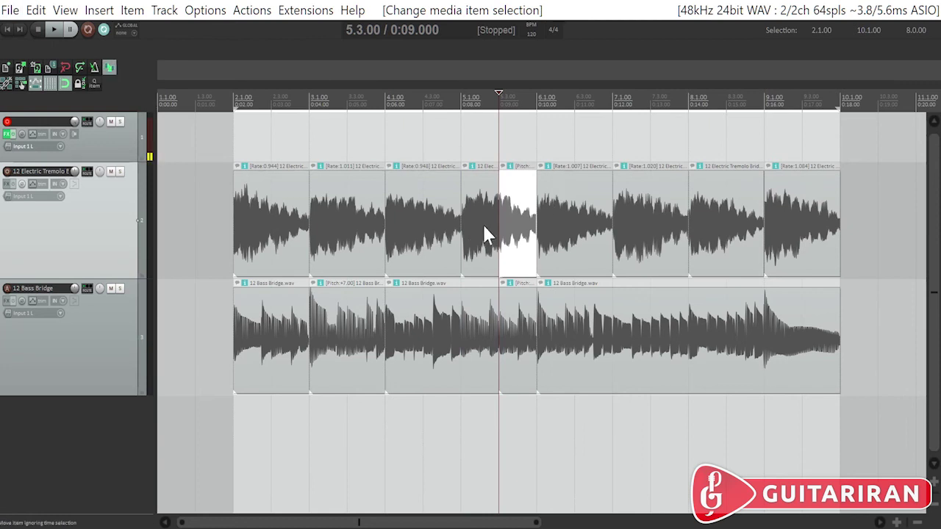
pyautogui.moveTo(494, 228); pyautogui.dragTo(504, 230)
# Play the guitar crossfade just after 5.3.00, starting again from 5.1.00
pyautogui.press('space')
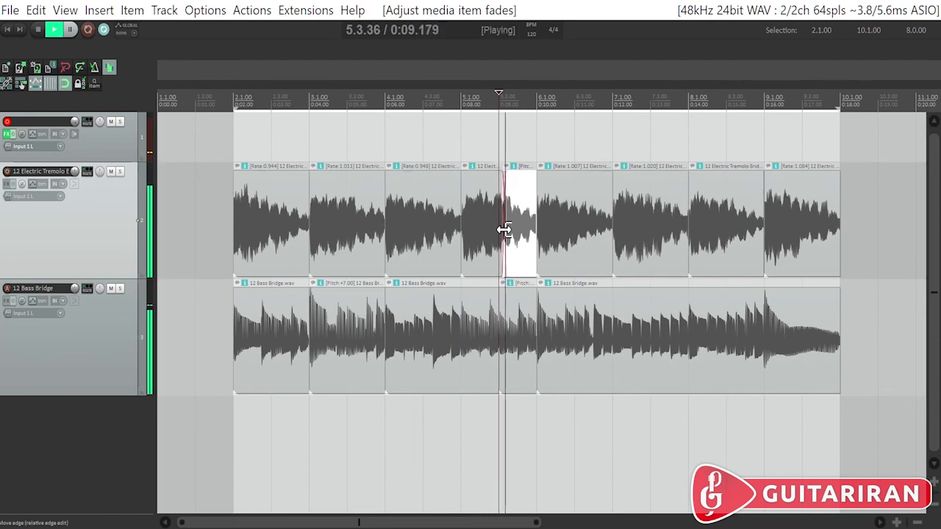
pyautogui.press('space')
pyautogui.press('space')
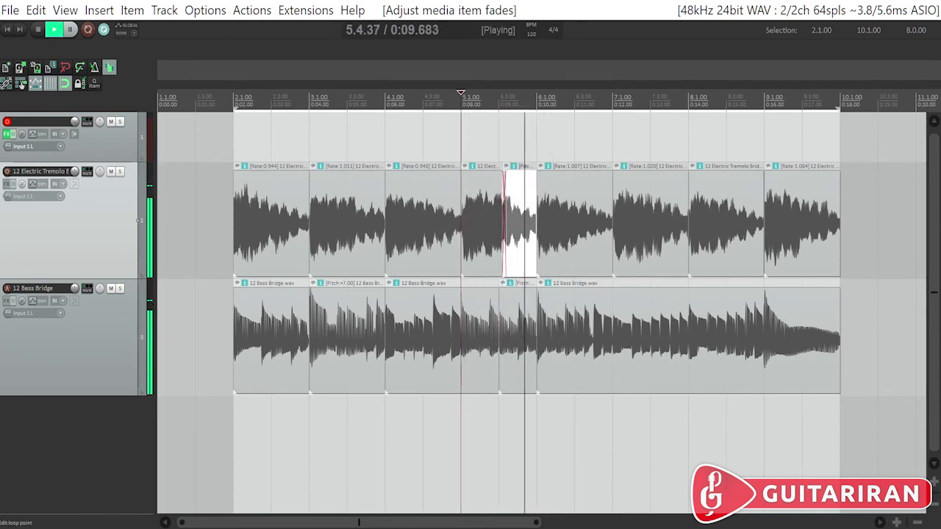
pyautogui.press('space')
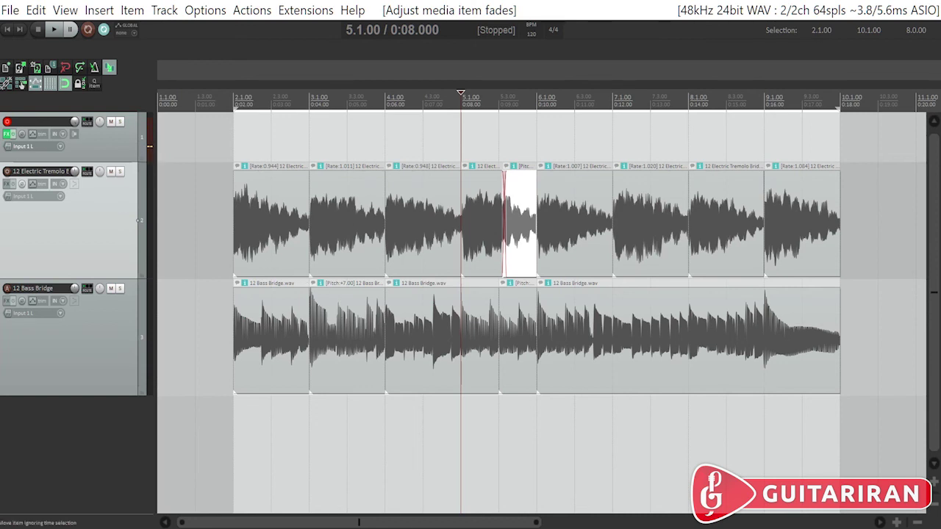
# Select all guitar and bass items and lower their pitch by one semitone
pyautogui.moveTo(180, 216); pyautogui.dragTo(687, 328)
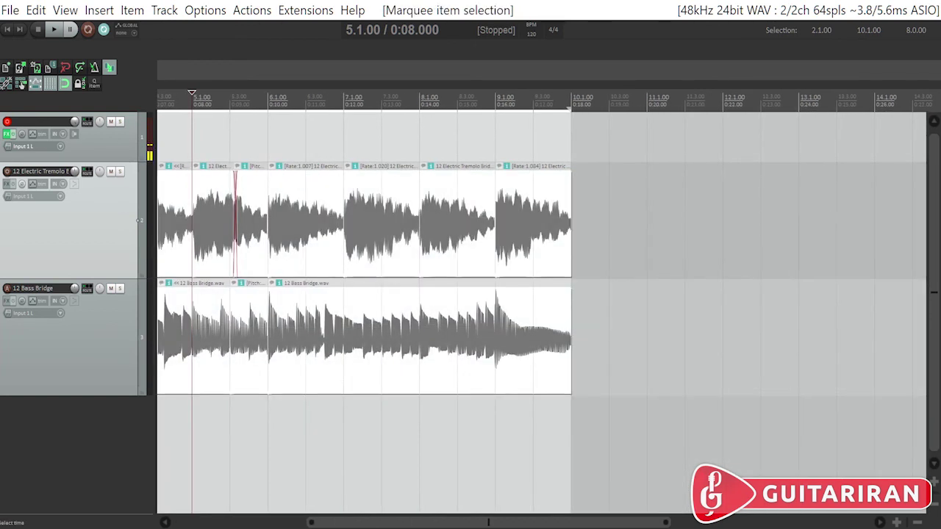
pyautogui.press('KP_Subtract')
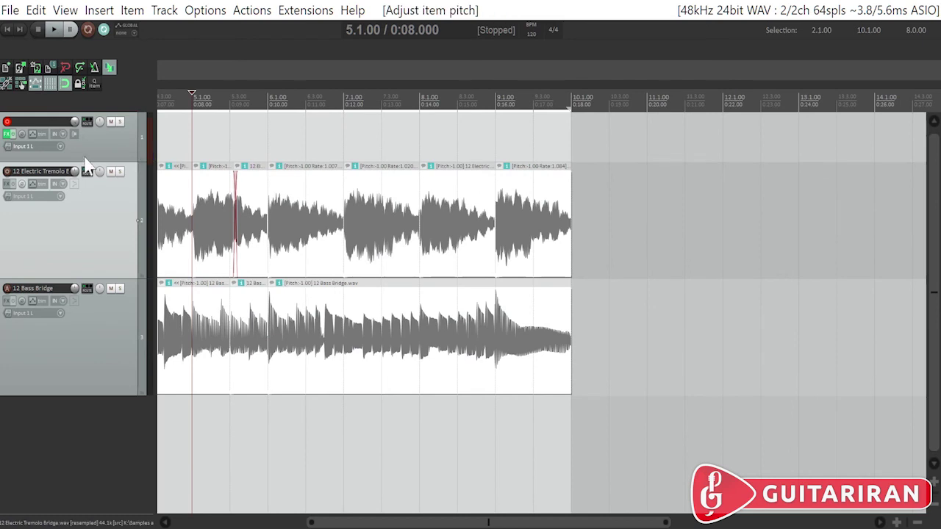
# Remove the guitar and bass tracks and insert UA_SEQUOIA__A_03_Paragon Heights.wav on a new track
pyautogui.click(111, 353)
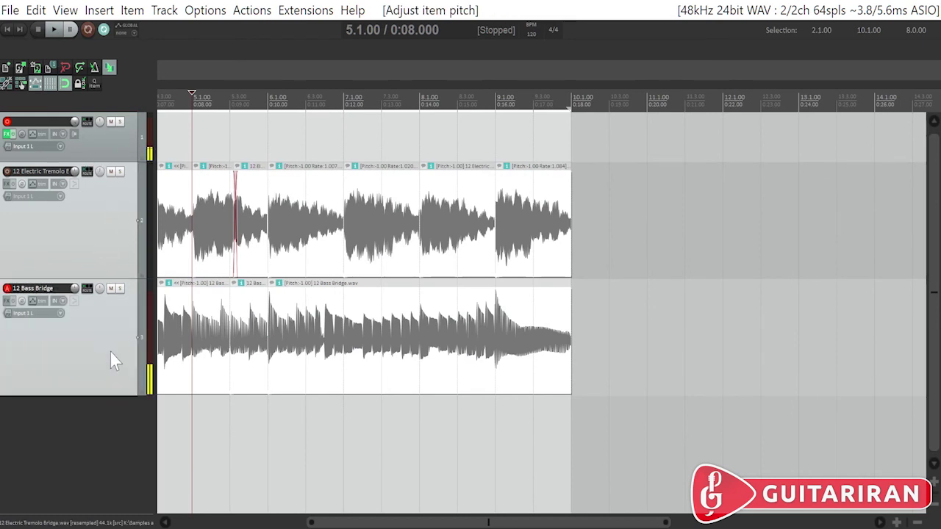
pyautogui.rightClick(110, 216)
pyautogui.click(169, 130)
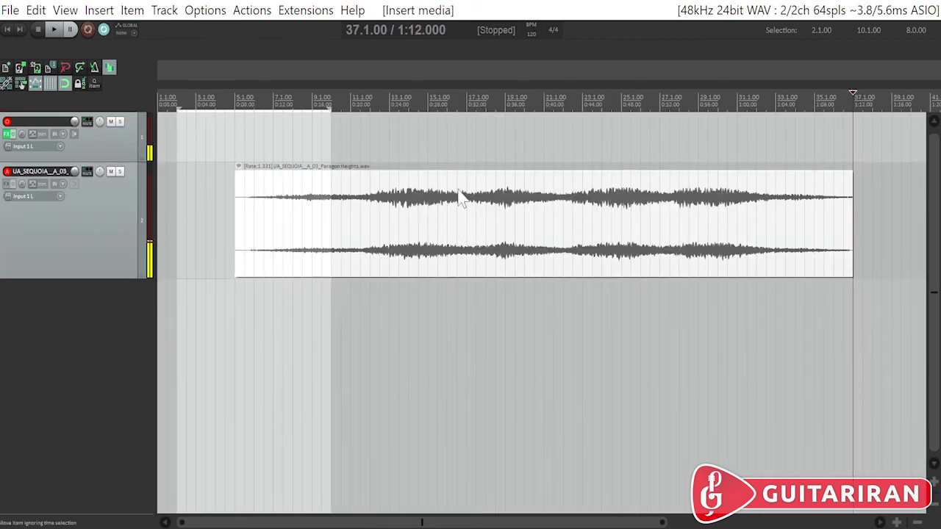
# Move the Paragon Heights item to start at 2.1.00 and set the time selection to its full length
pyautogui.moveTo(459, 197); pyautogui.dragTo(404, 197)
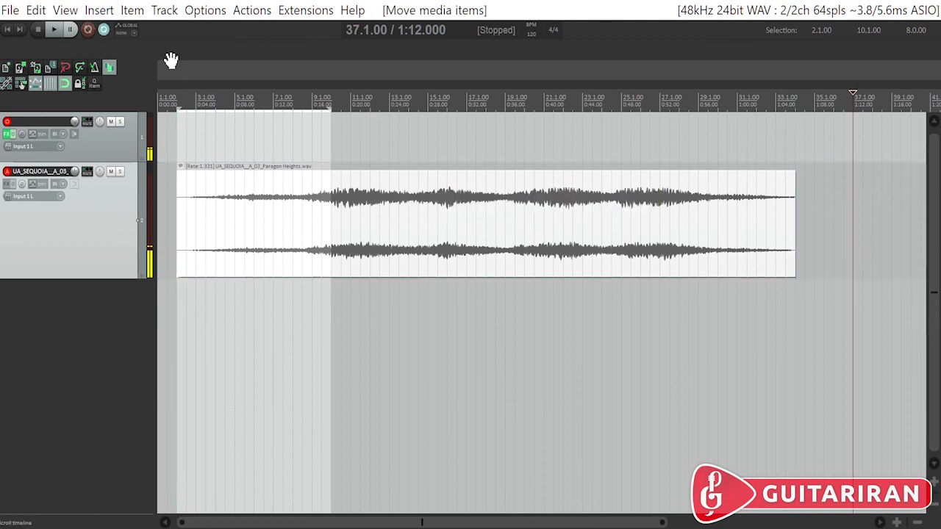
pyautogui.keyDown('ctrl'); pyautogui.doubleClick(326, 209); pyautogui.keyUp('ctrl')
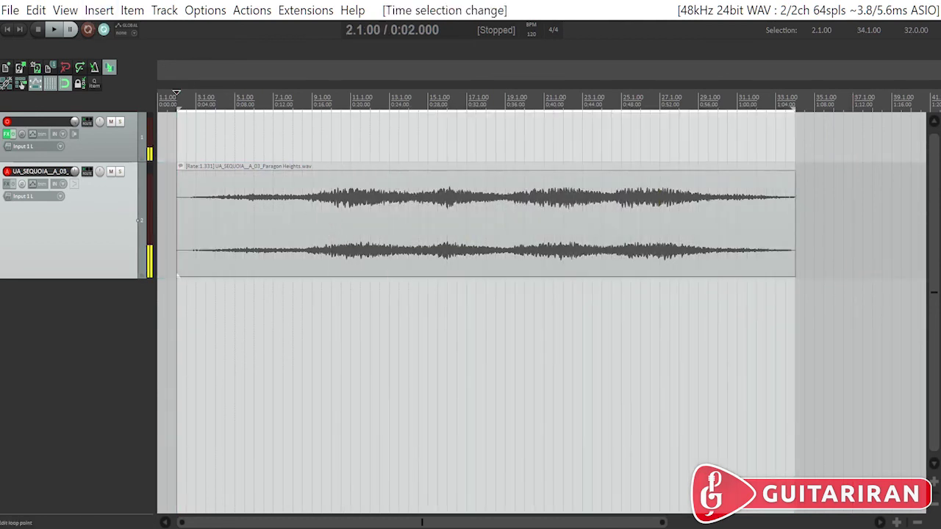
# Play the Paragon Heights item from 3.1.00
pyautogui.press('pagedown')
pyautogui.press('space')
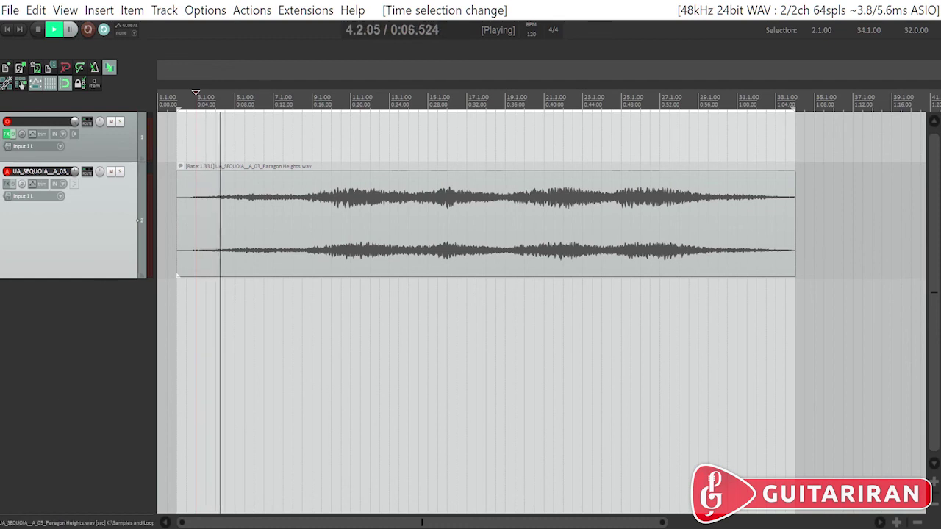
pyautogui.scroll(-3, 337, 261)
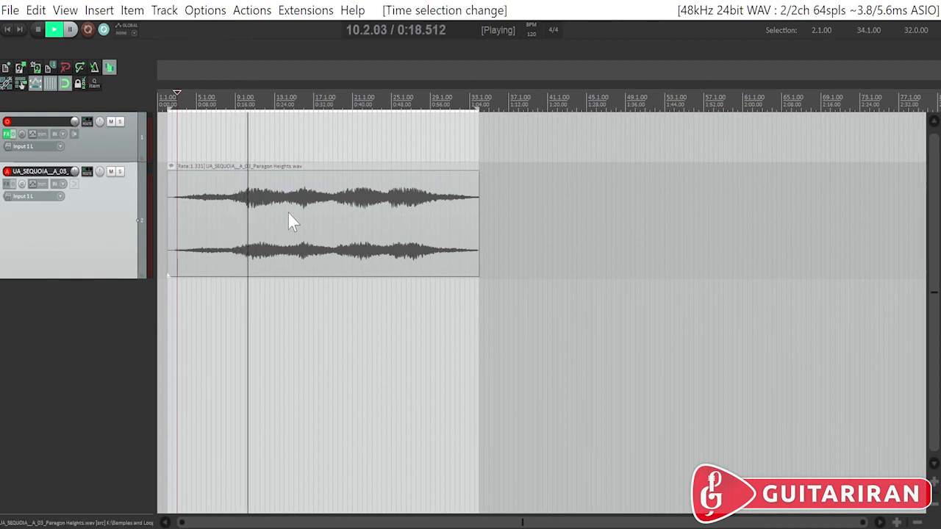
pyautogui.press('space')
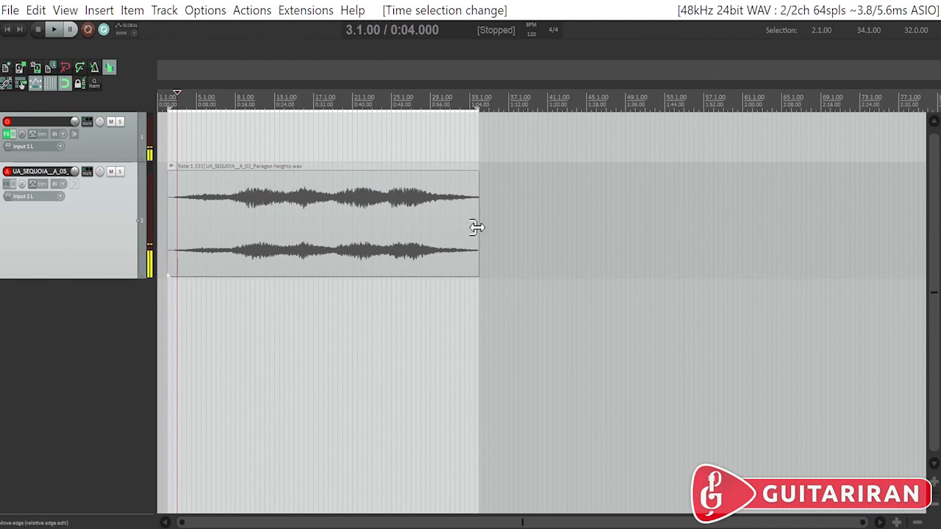
# Time-stretch the Paragon Heights item to end at 23.1.00 and fit the time selection to its new length
pyautogui.moveTo(478, 228); pyautogui.dragTo(371, 250)
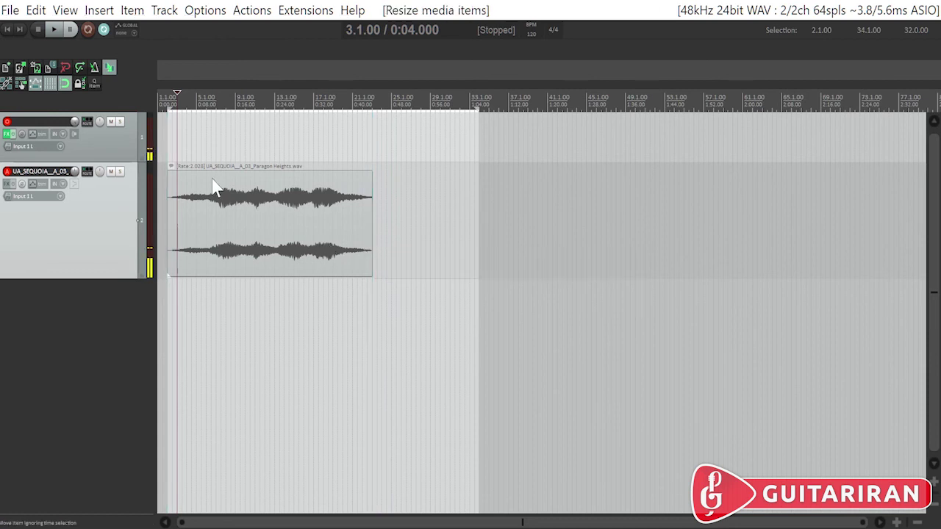
pyautogui.click(237, 210)
# Play the shortened Paragon Heights item from 4.3.00 and stop playback
pyautogui.click(191, 94)
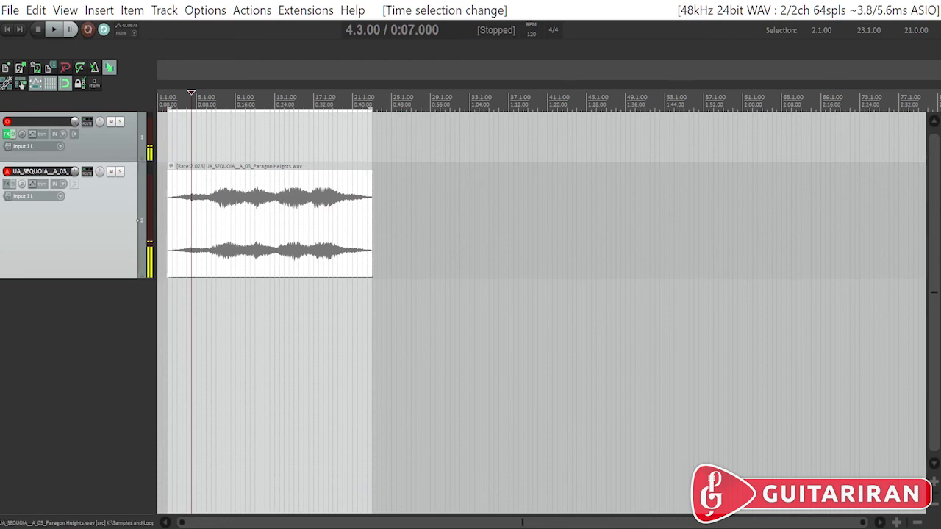
pyautogui.press('space')
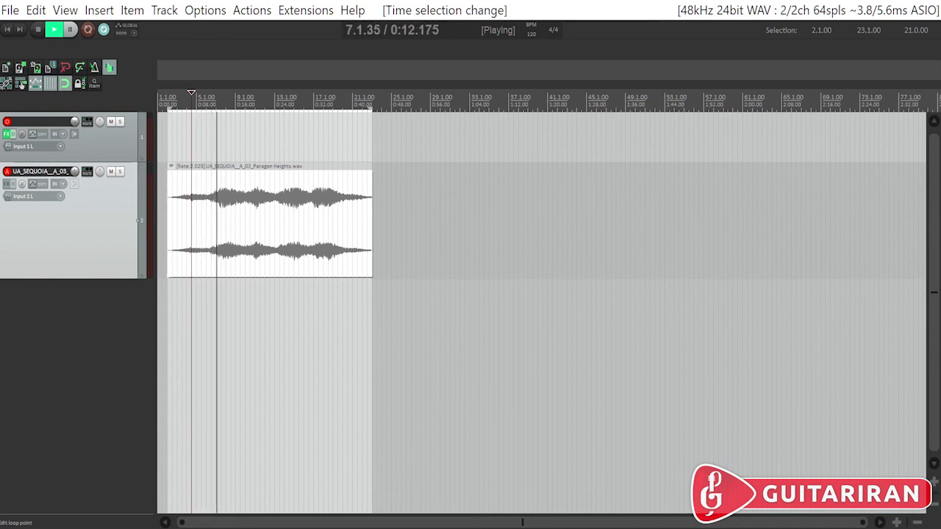
pyautogui.press('space')
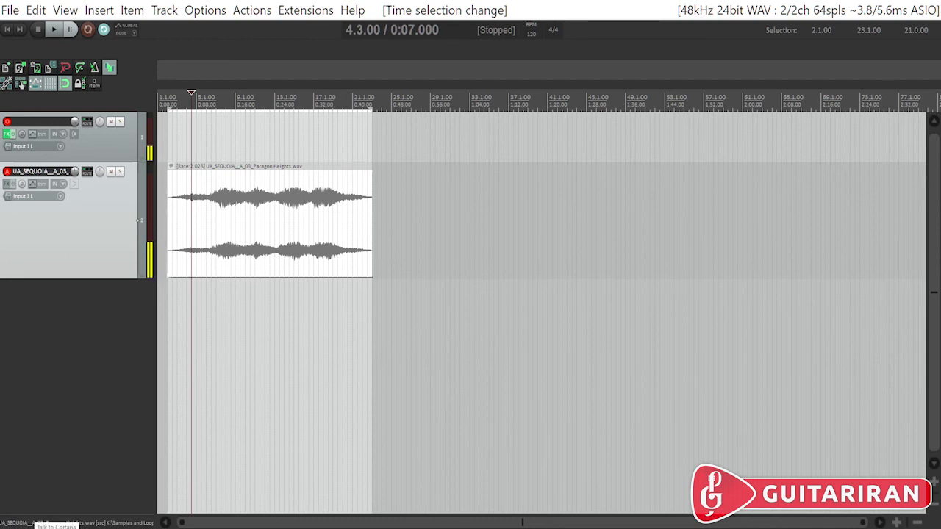
# Raise the pitch of the Paragon Heights item to +5 semitones, keeping the time selection ending at 23.1.00
pyautogui.keyDown('ctrl'); pyautogui.click(309, 266); pyautogui.keyUp('ctrl')
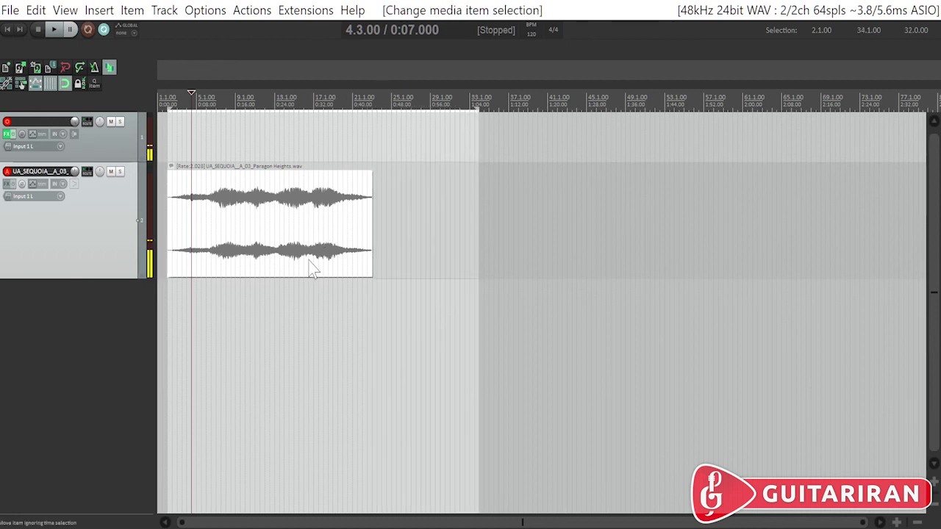
pyautogui.hotkey('ctrl', 'z')
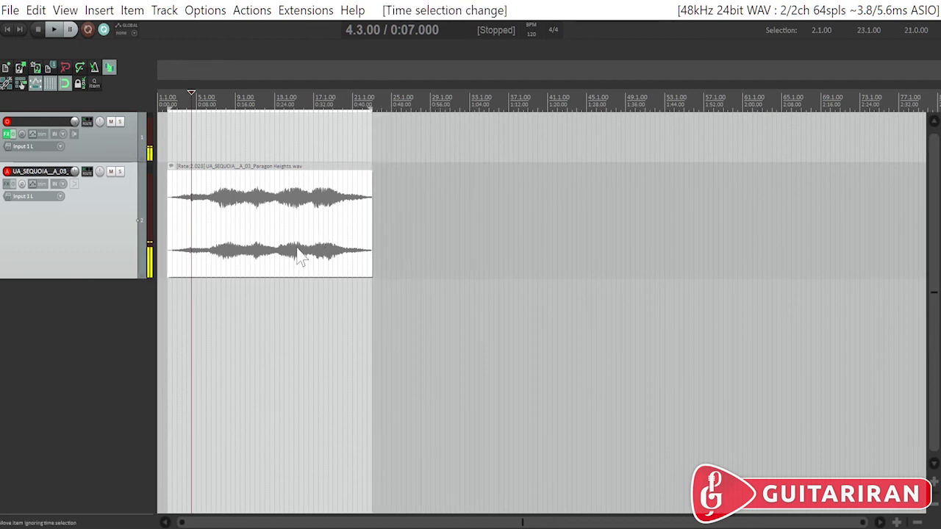
pyautogui.press('KP_9')
pyautogui.press('KP_9')
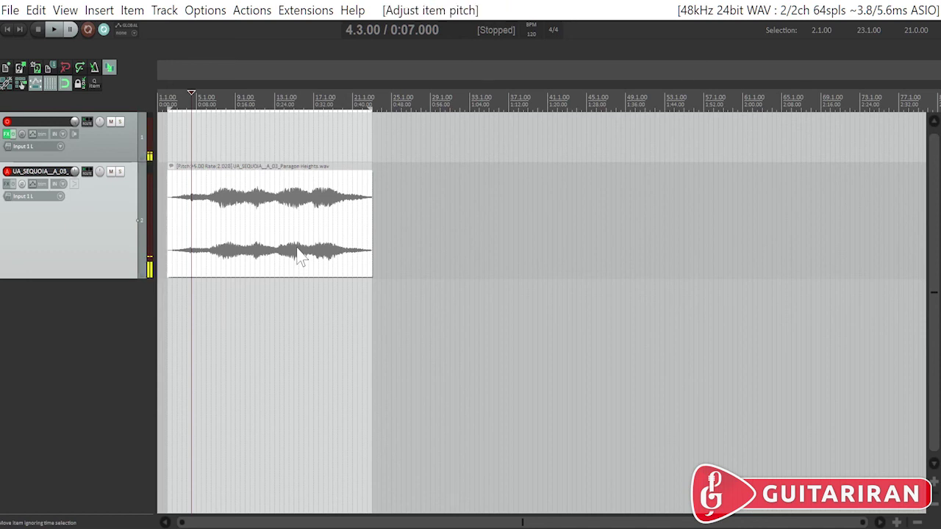
# Play the item and raise its pitch in semitone steps up to +20 during playback
pyautogui.press('space')
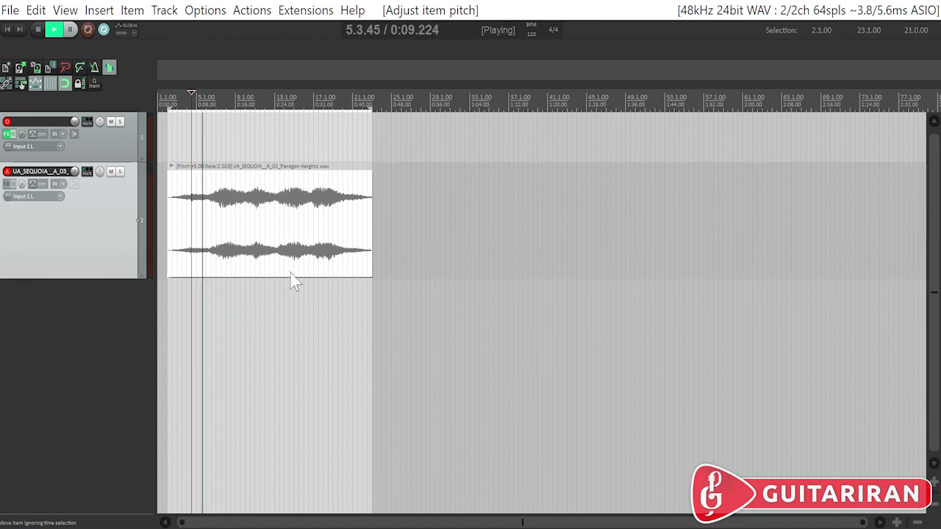
pyautogui.press('KP_9')
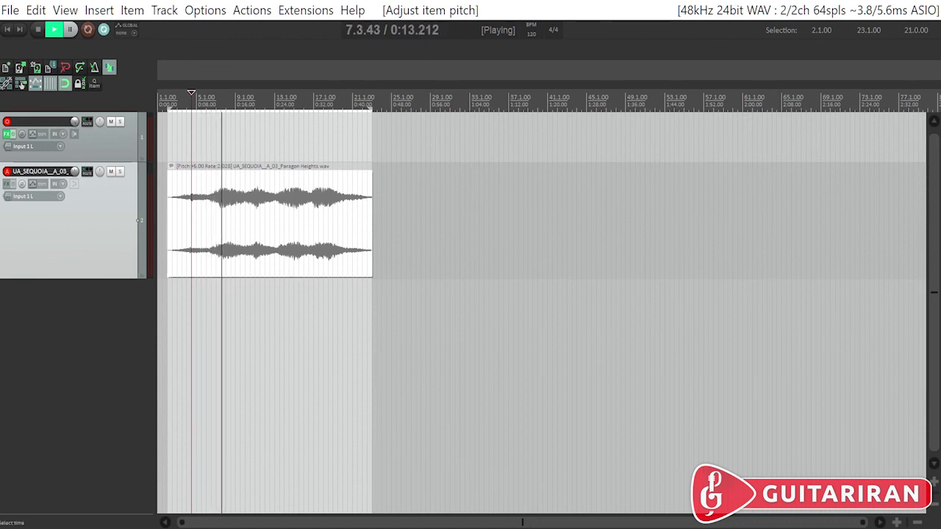
pyautogui.press('KP_9')
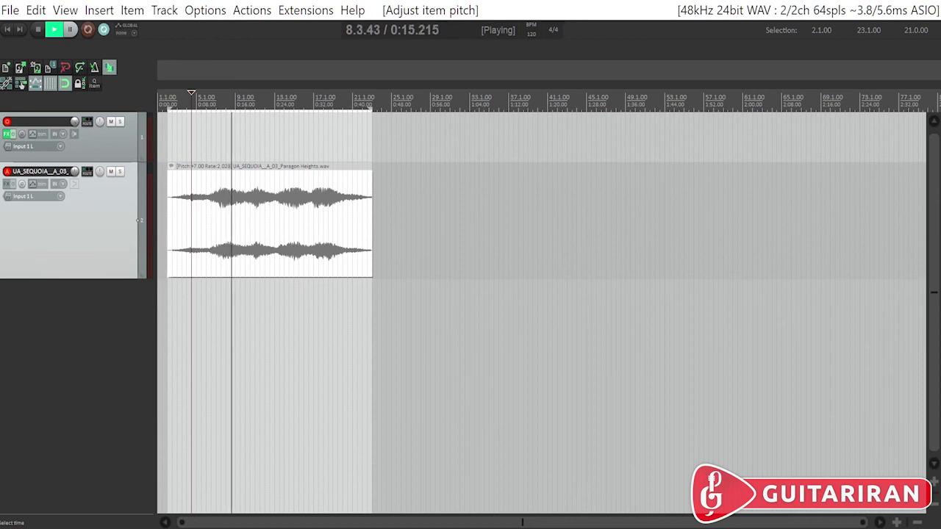
pyautogui.press('KP_9')
pyautogui.press('KP_9')
pyautogui.press('KP_9')
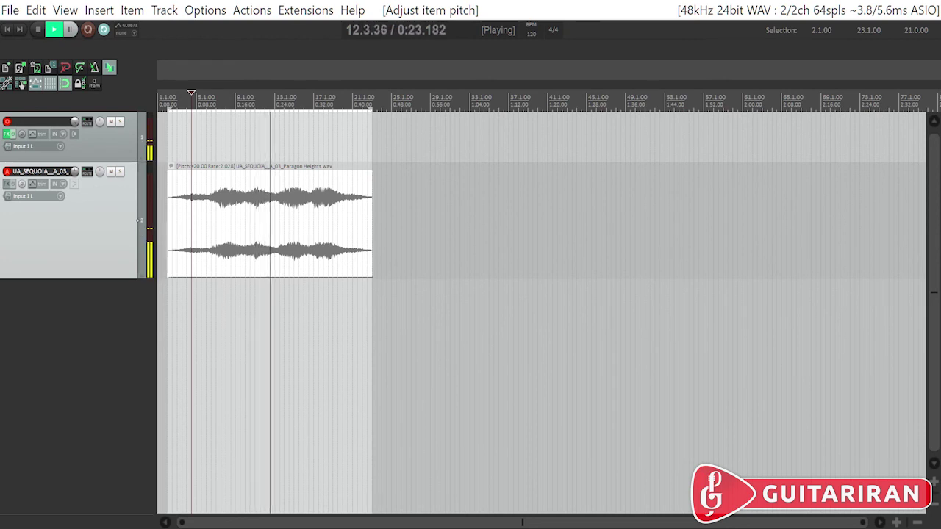
# Lower the Paragon Heights item's pitch to +11 semitones and replay it from 4.3.00
pyautogui.press('KP_3')
pyautogui.press('KP_3')
pyautogui.press('KP_3')
pyautogui.press('KP_3')
pyautogui.press('KP_3')
pyautogui.press('KP_3')
pyautogui.press('KP_3')
pyautogui.press('KP_3')
pyautogui.press('KP_3')
pyautogui.press('KP_3')
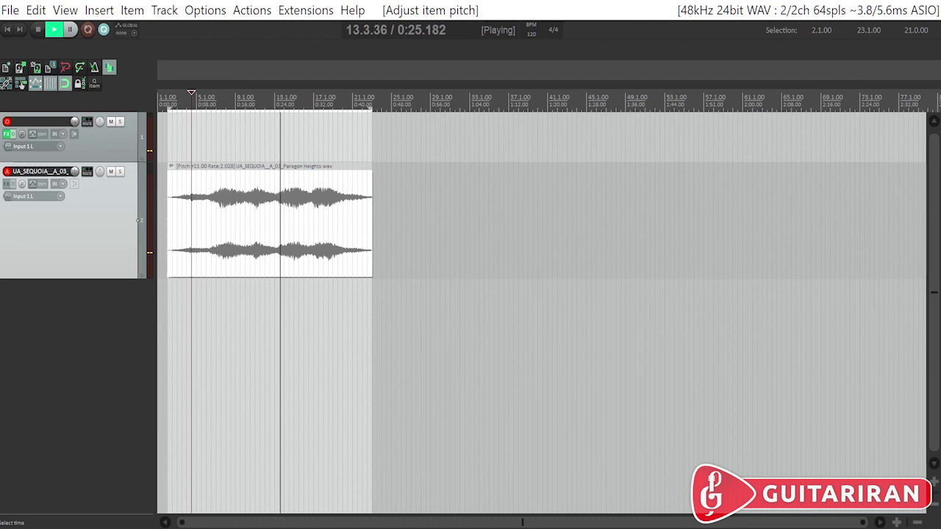
pyautogui.press('KP_9')
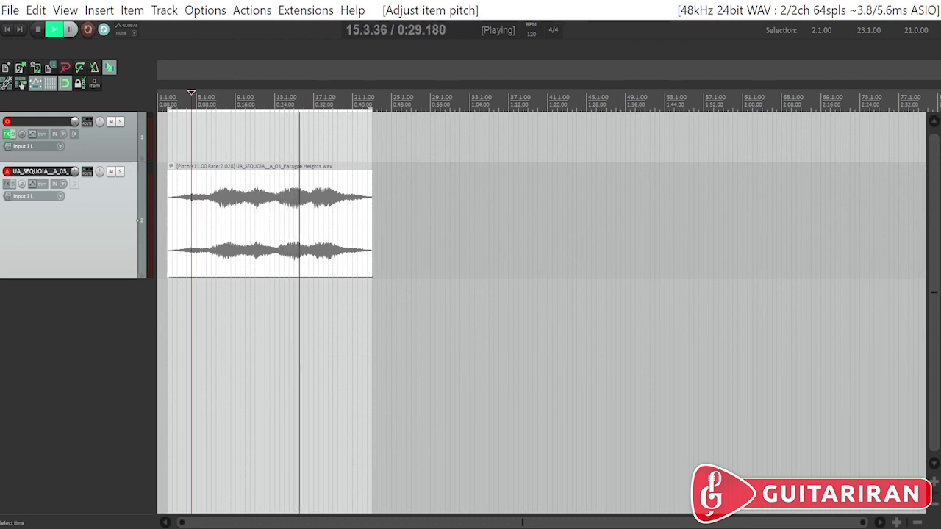
pyautogui.press('space')
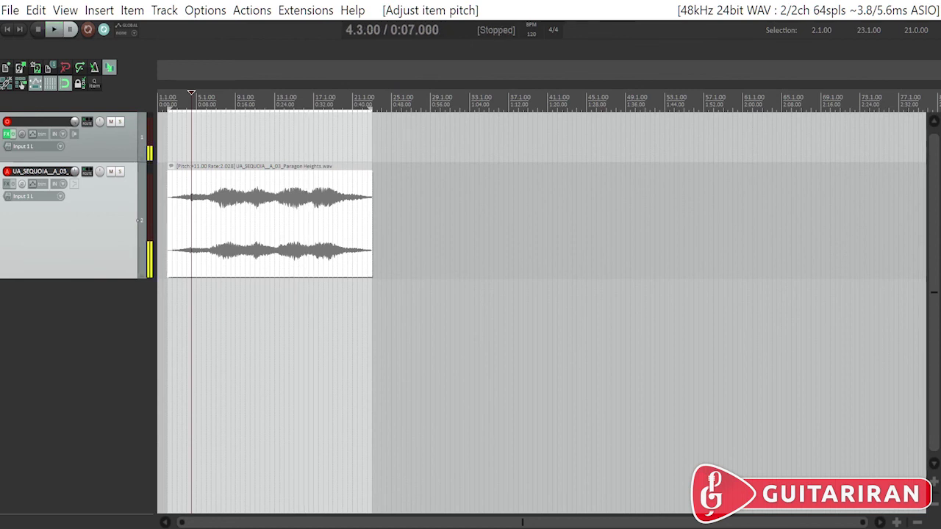
pyautogui.press('space')
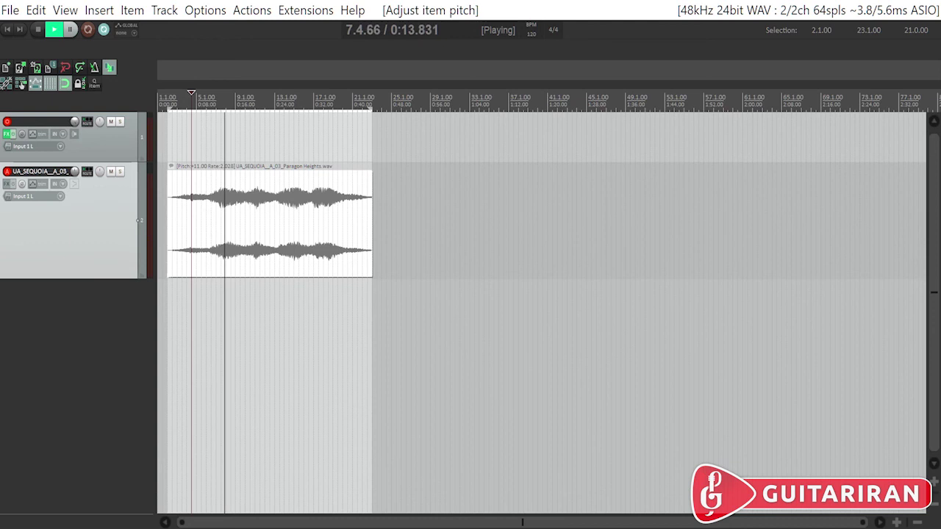
pyautogui.press('space')
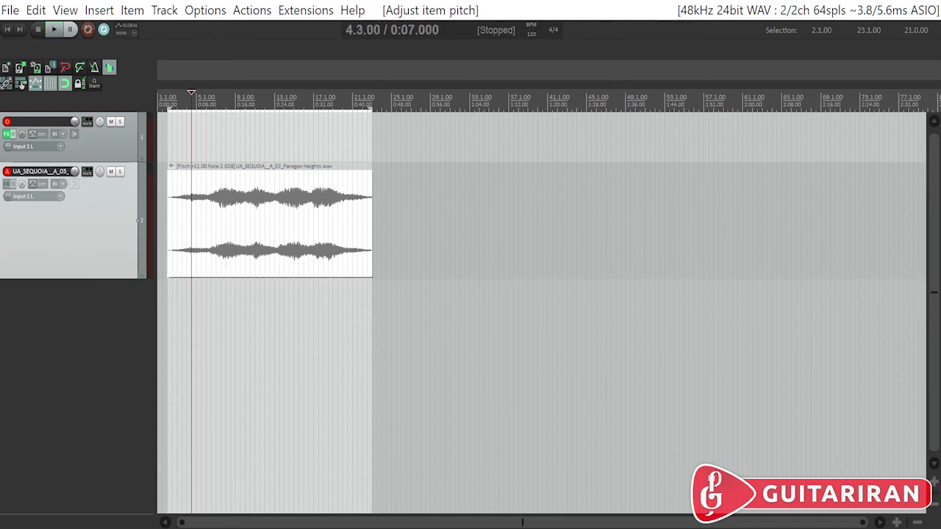